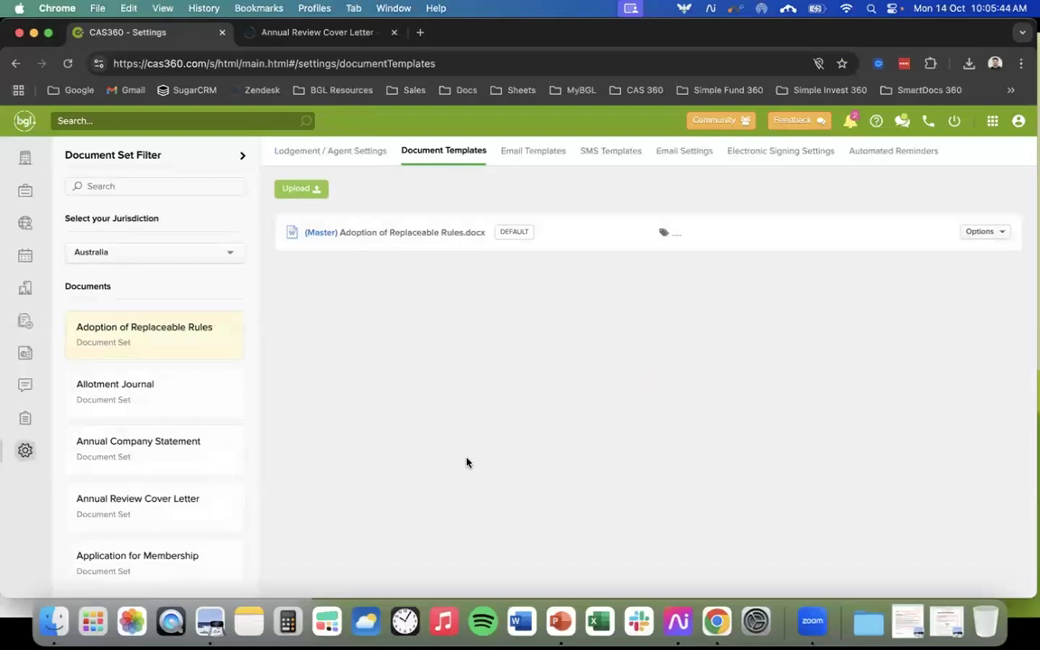
Look through the Australian document sets and the jurisdictions available in the document set filter
scroll(140, 352, down, 10)
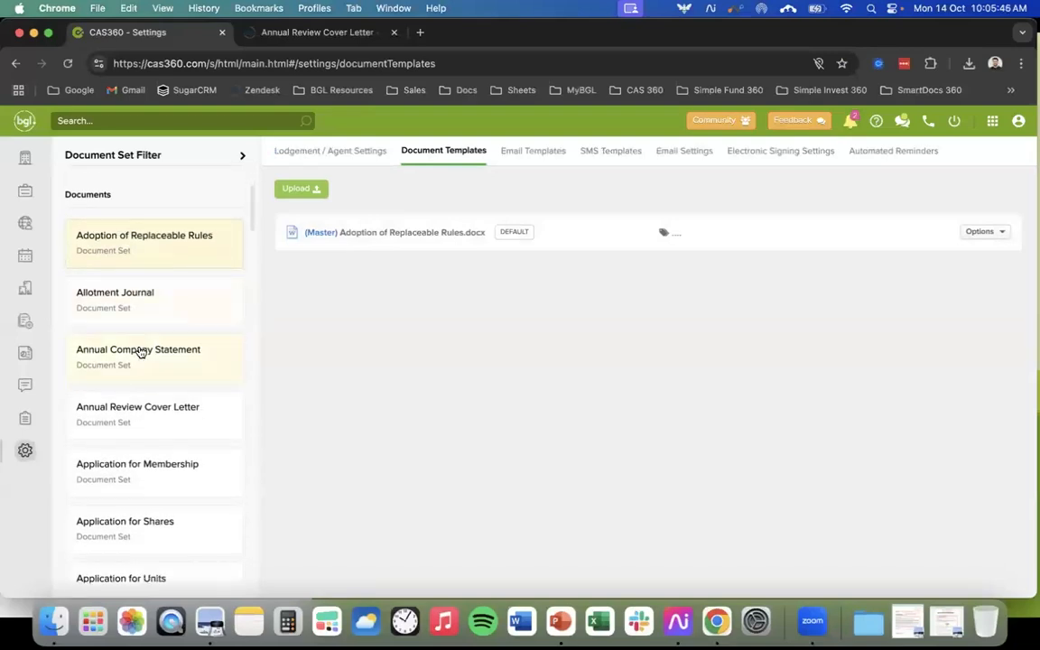
scroll(140, 352, down, 20)
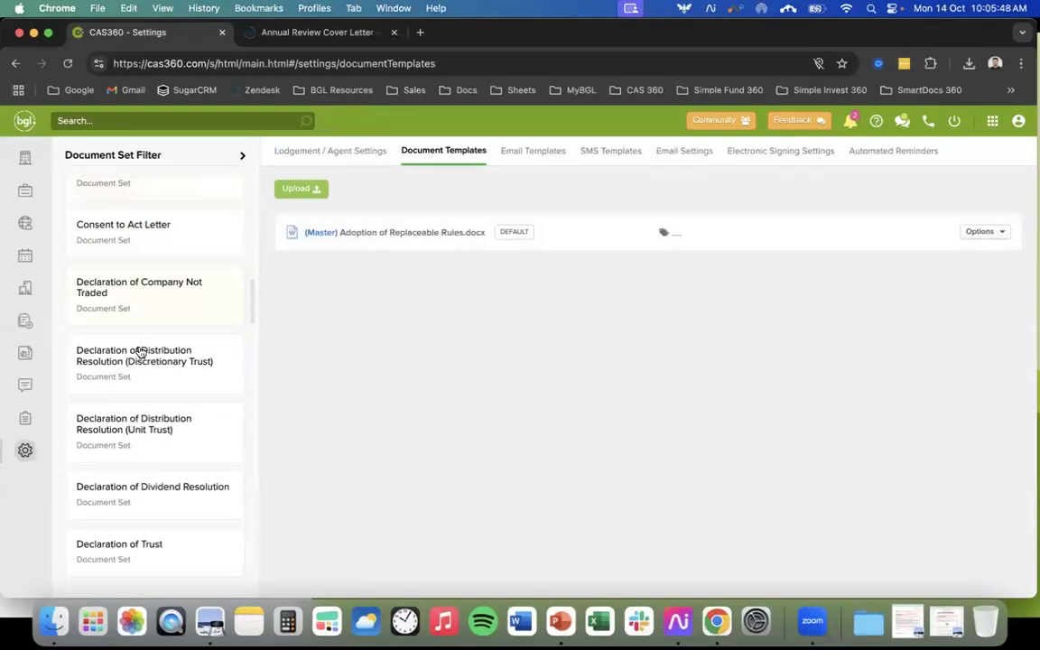
scroll(140, 352, down, 20)
scroll(140, 352, up, 20)
scroll(140, 353, up, 15)
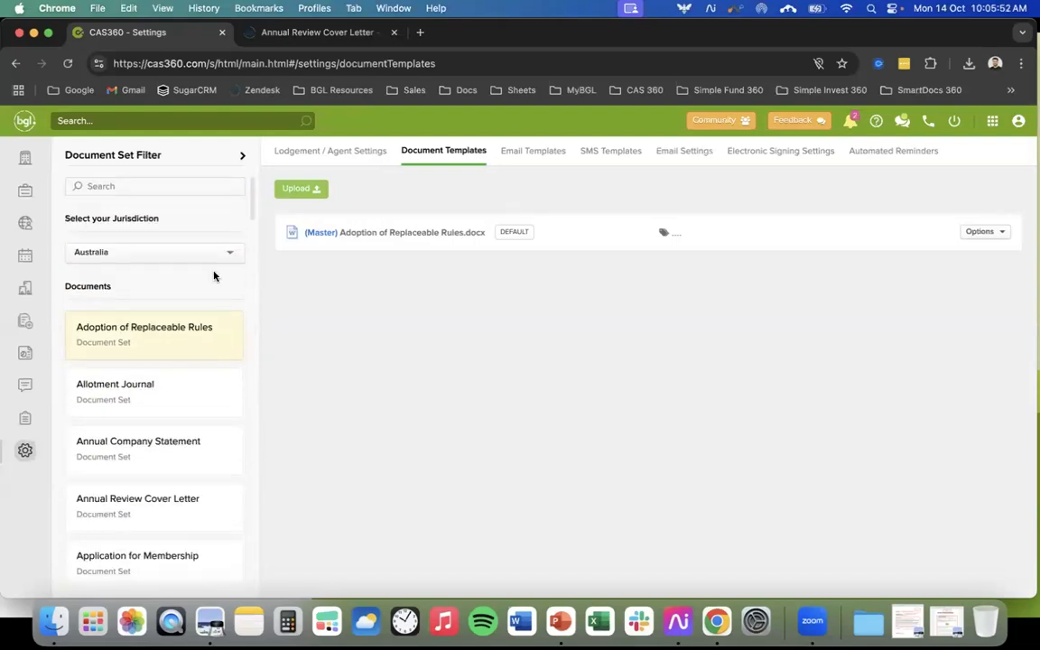
click(164, 253)
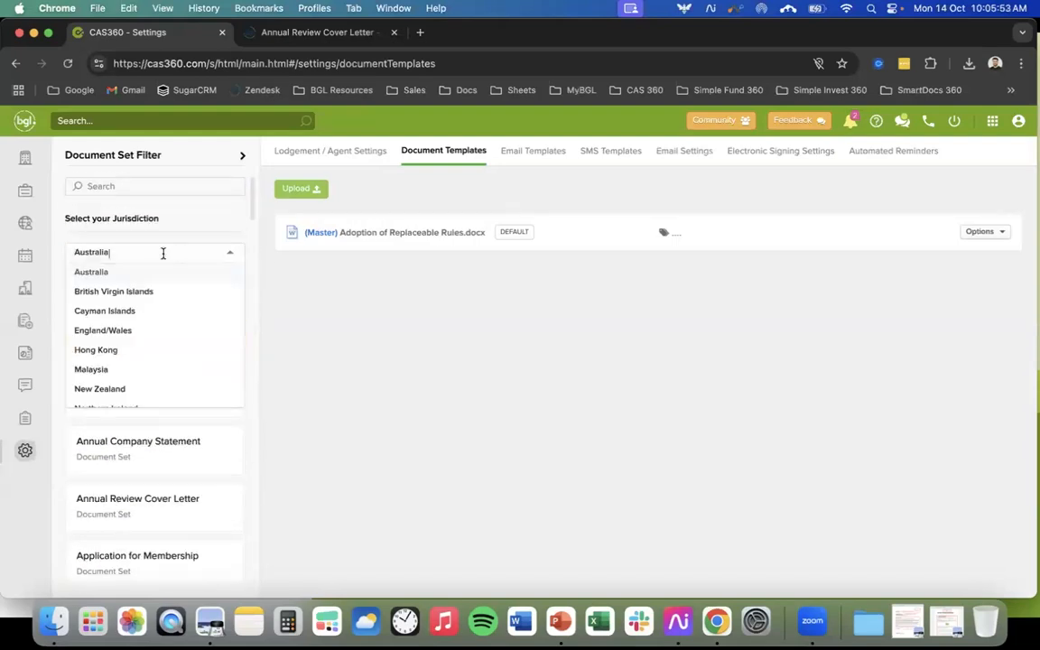
click(230, 254)
Filter the document sets by "annual" and select the Annual Review Cover Letter set
click(135, 187)
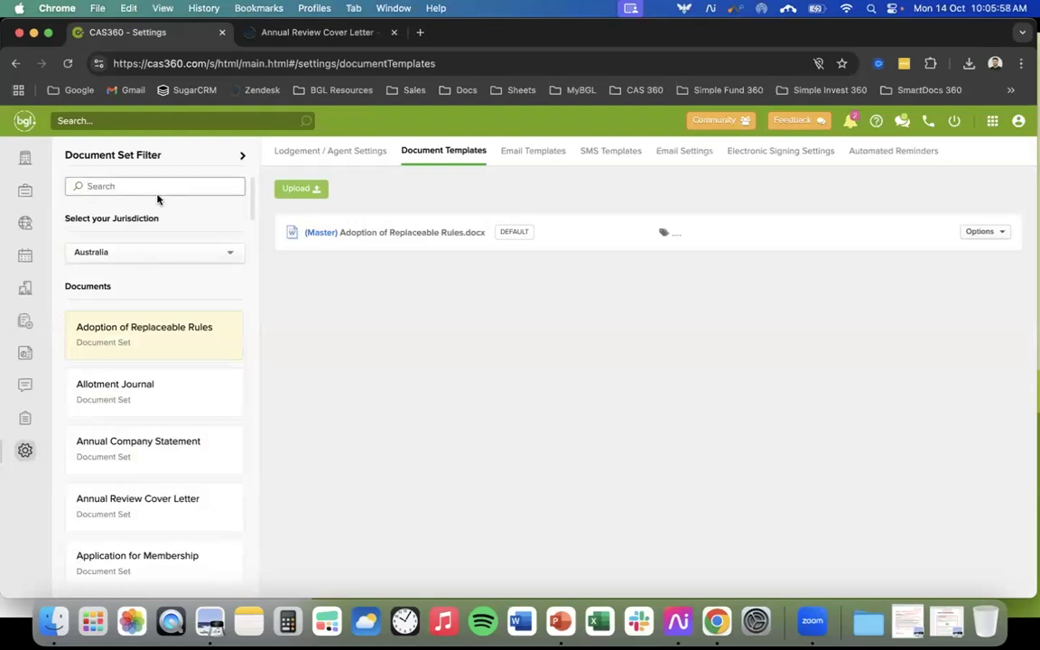
text(annual)
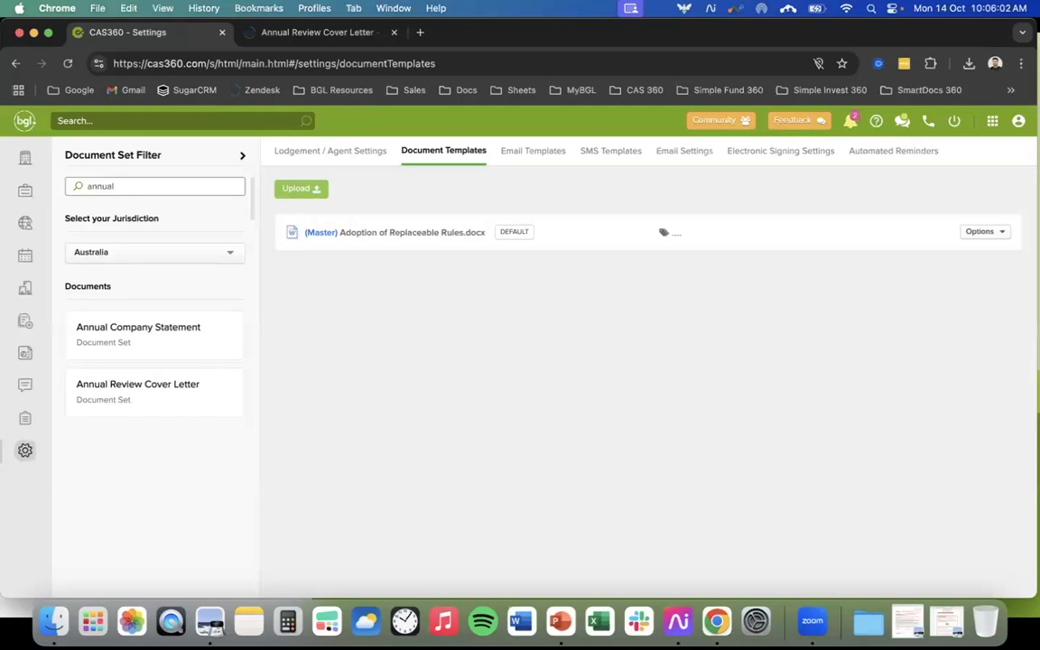
click(142, 388)
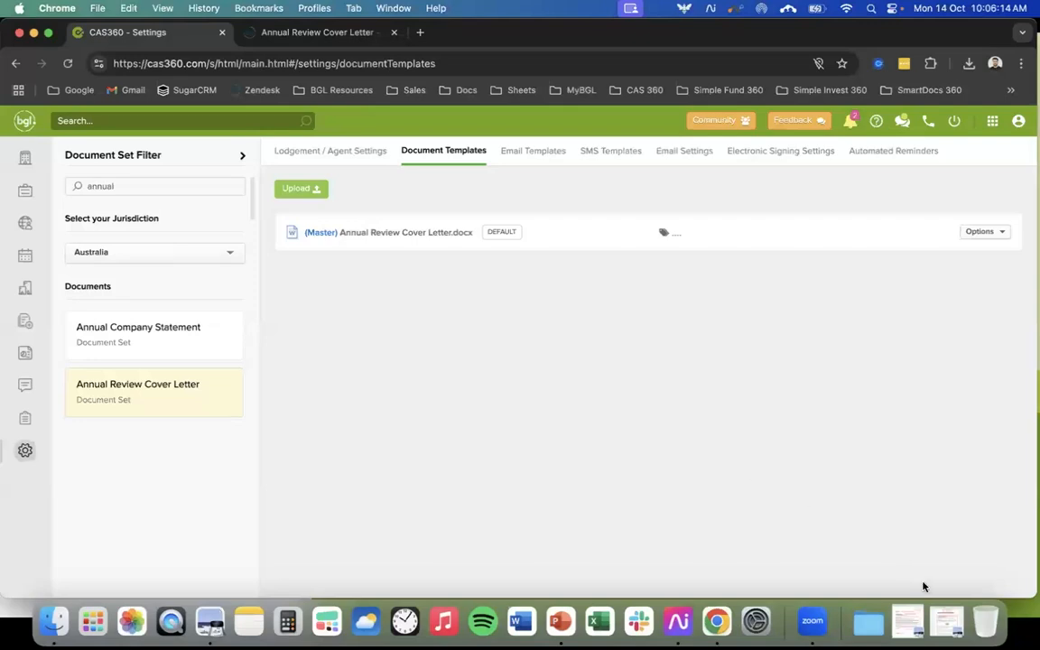
Open the annotated Annual Review Cover Letter in Preview, review the marked template changes, and put its window away
click(910, 613)
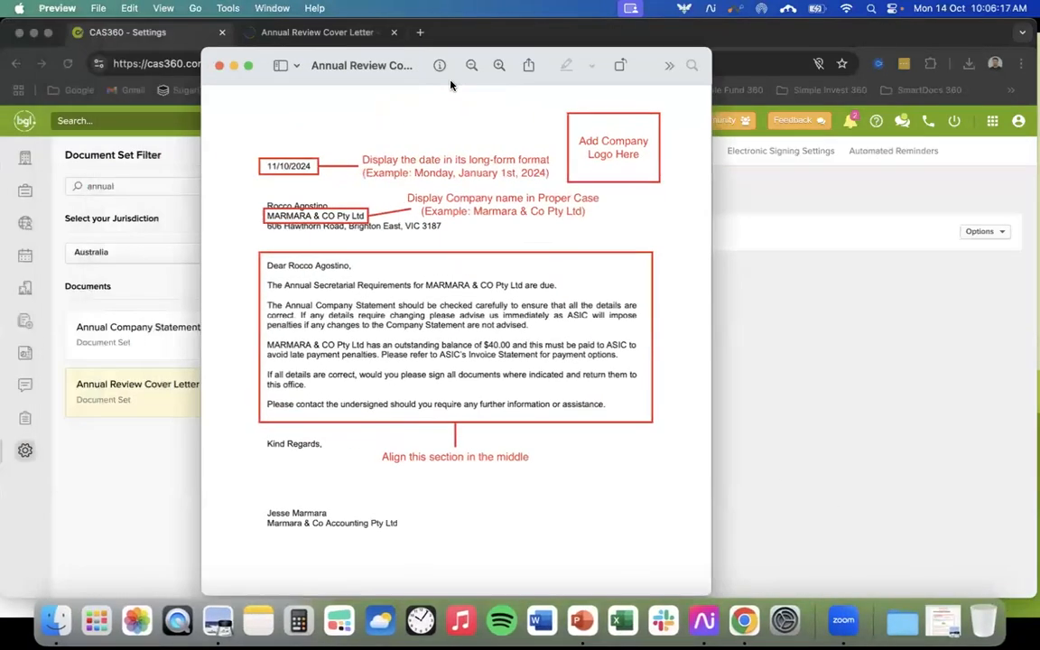
drag(451, 82, 496, 66)
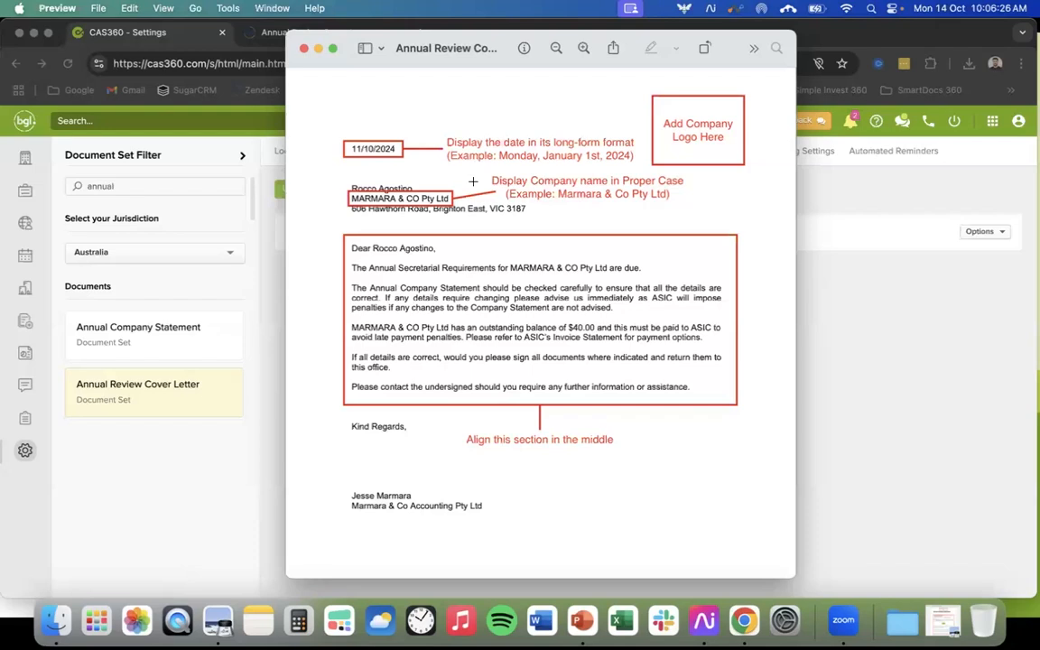
drag(344, 142, 410, 159)
click(446, 177)
click(318, 49)
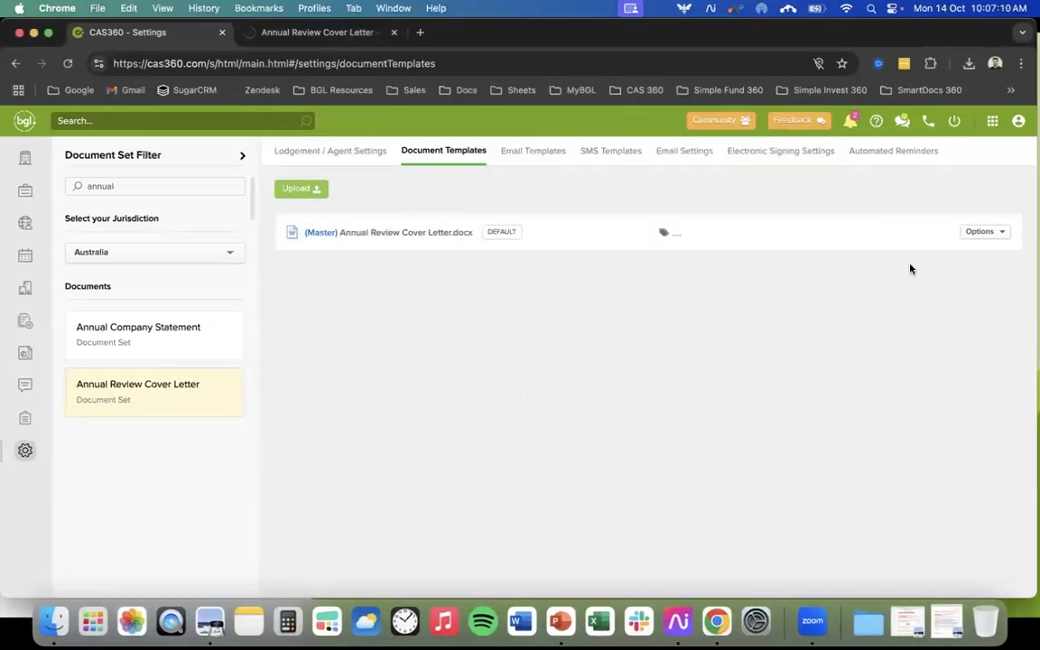
Download the master Annual Review Cover Letter.docx template and open it in Word
click(989, 234)
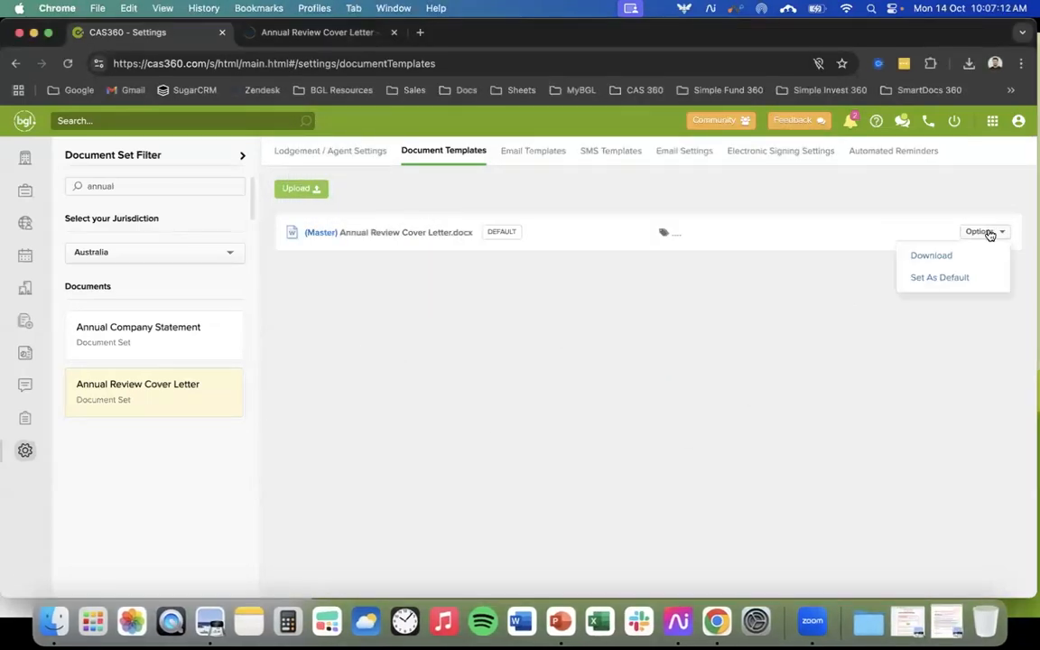
click(934, 256)
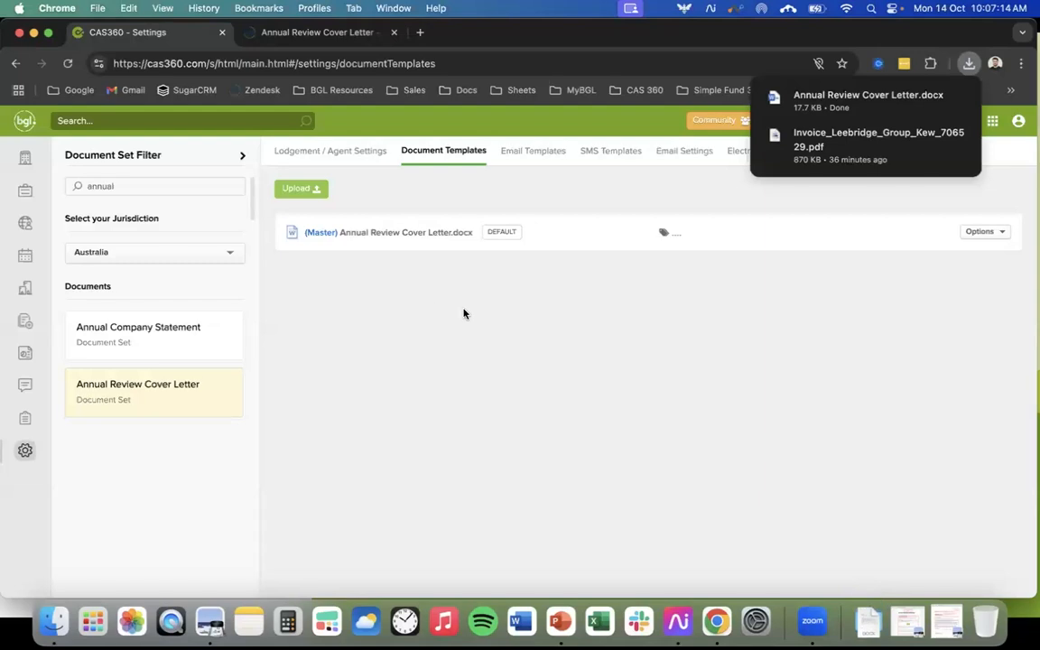
click(801, 107)
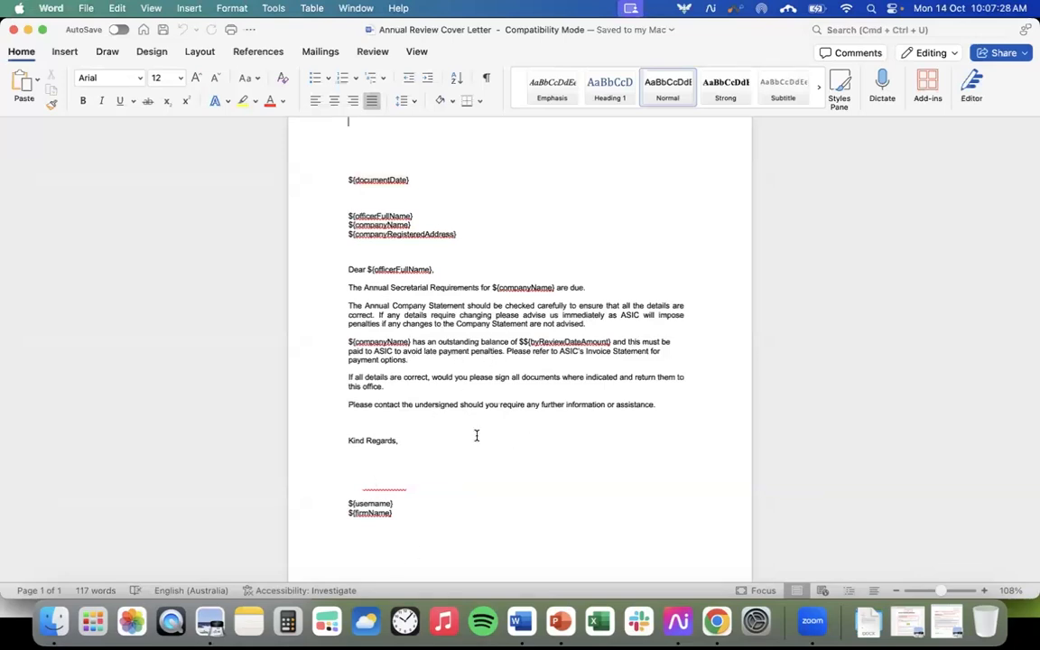
scroll(476, 436, up, 3)
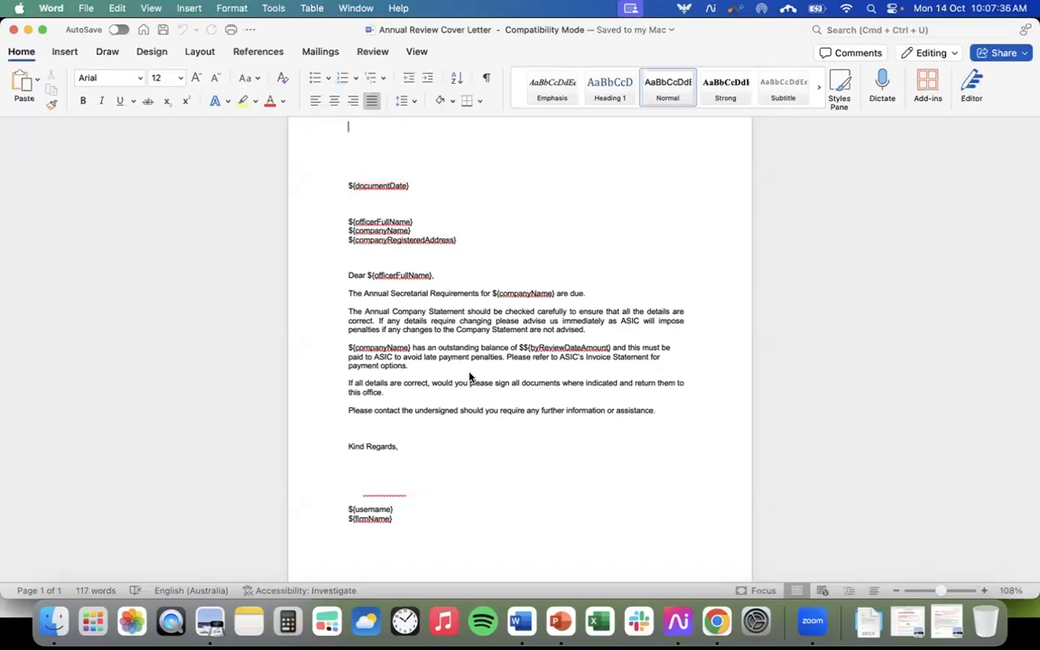
Switch to Chrome and go to the Date Formats codes in the Annual Review Cover Letter dictionary codes article
key(ctrl+Up)
click(690, 286)
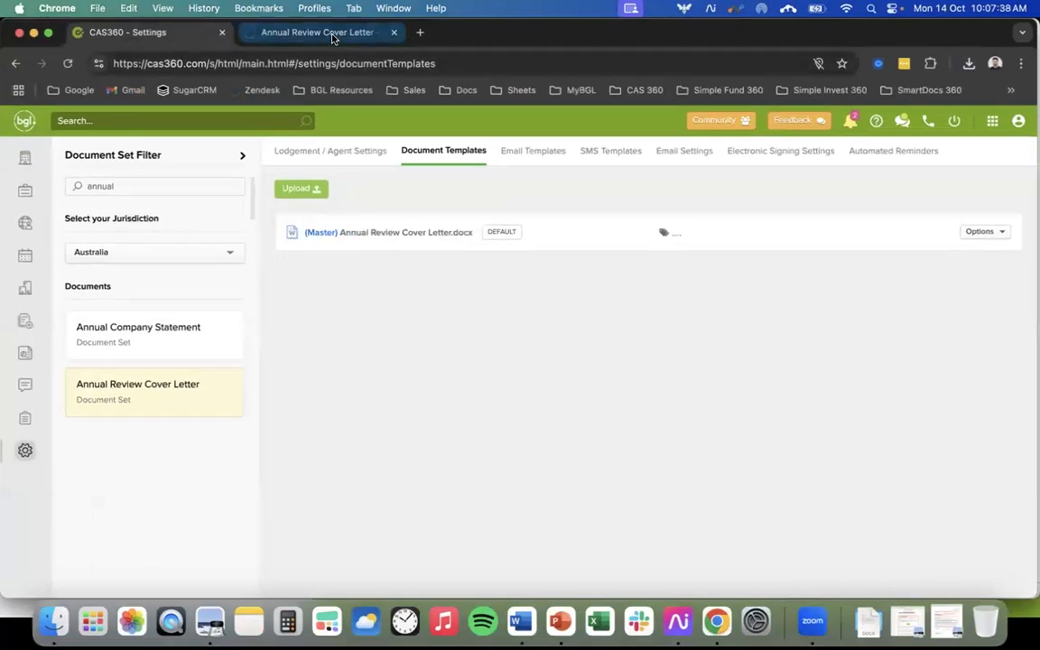
click(331, 33)
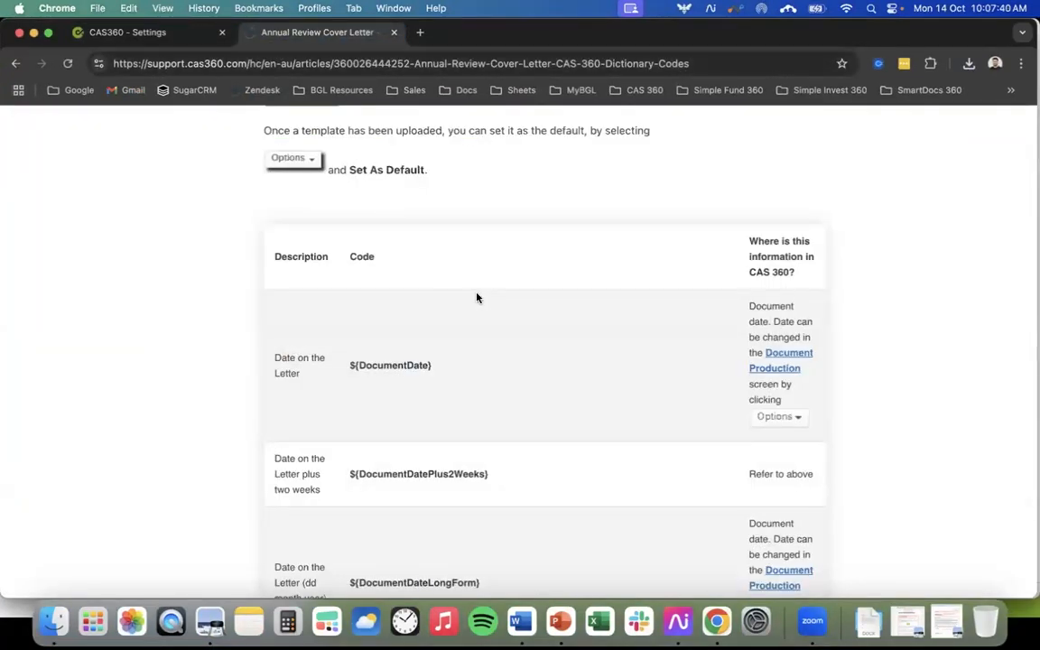
scroll(481, 305, up, 1)
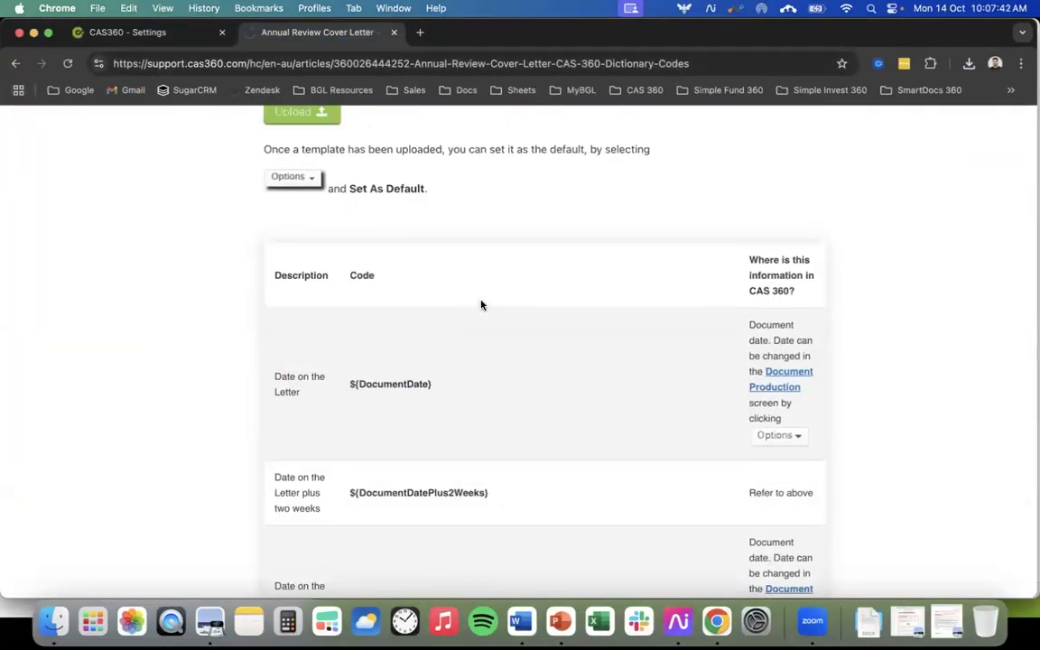
scroll(481, 305, down, 15)
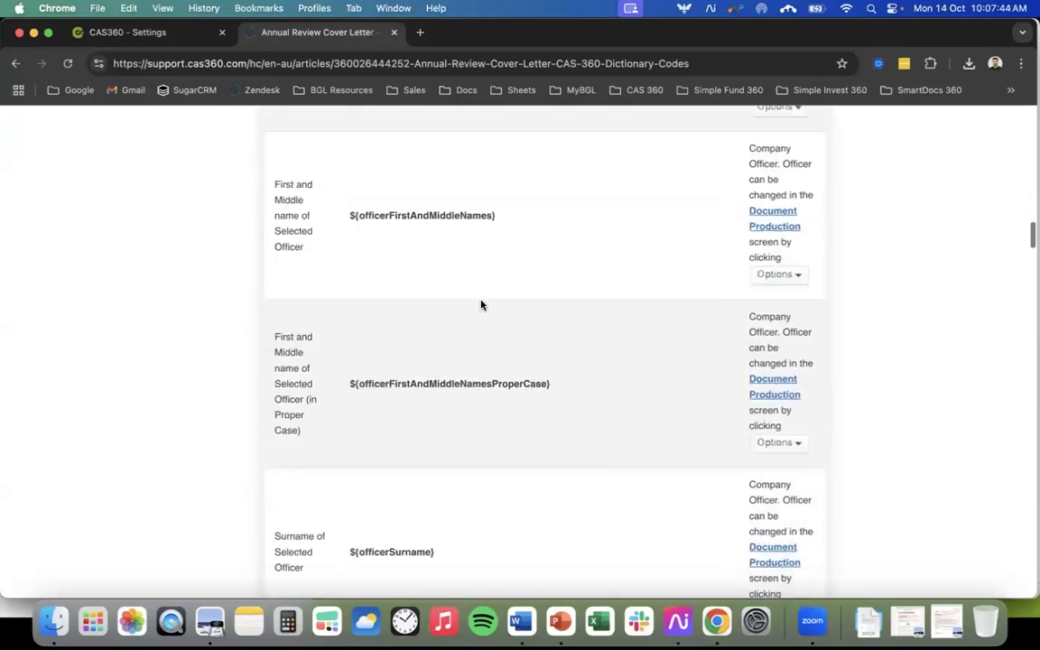
scroll(481, 305, down, 20)
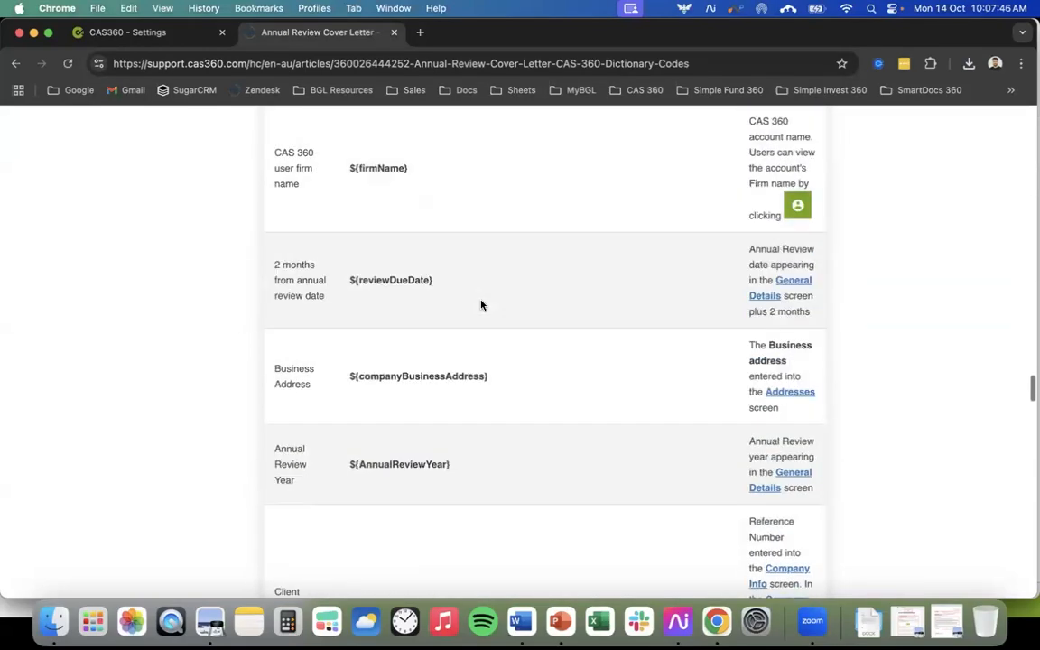
scroll(481, 305, down, 20)
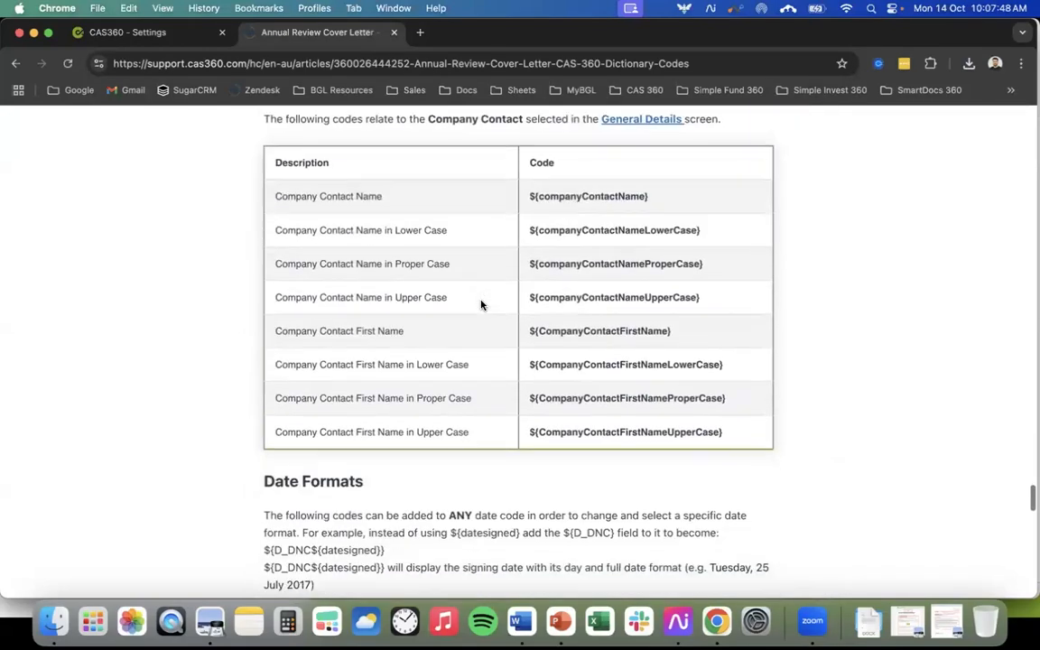
scroll(481, 305, down, 6)
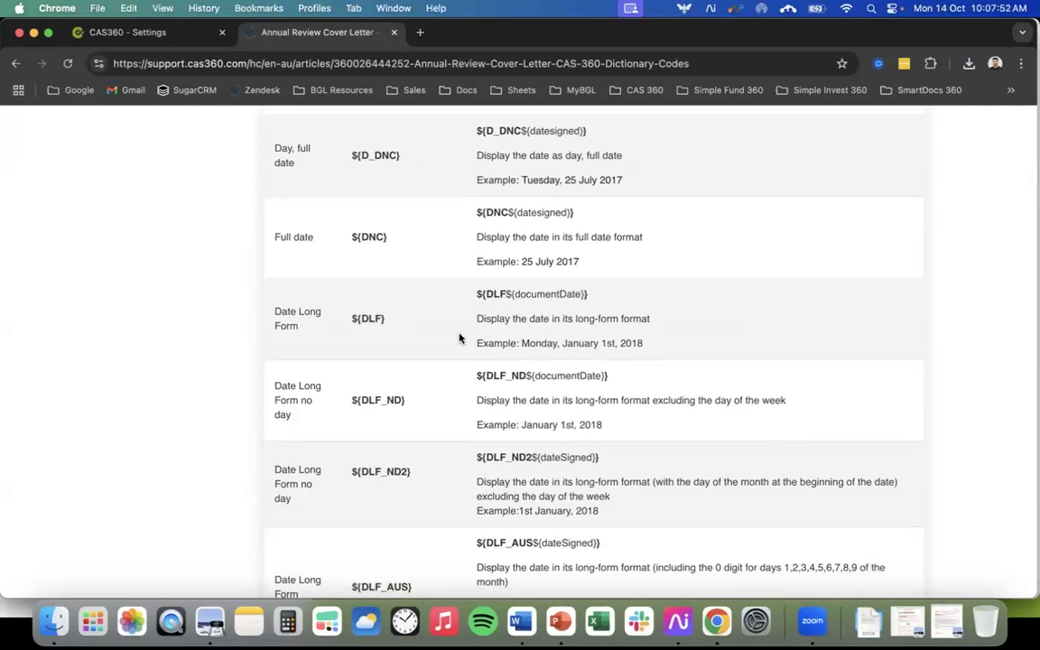
Copy the opening part "${DLF" of the Date Long Form code, without its closing brace
scroll(459, 338, up, 3)
scroll(459, 337, down, 2)
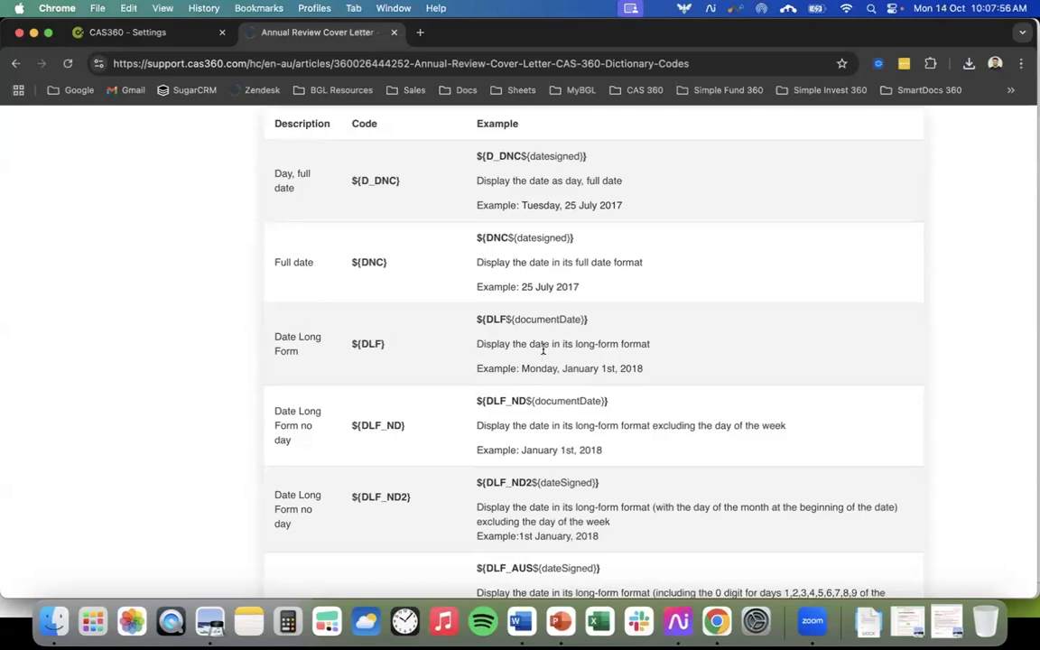
drag(505, 318, 586, 319)
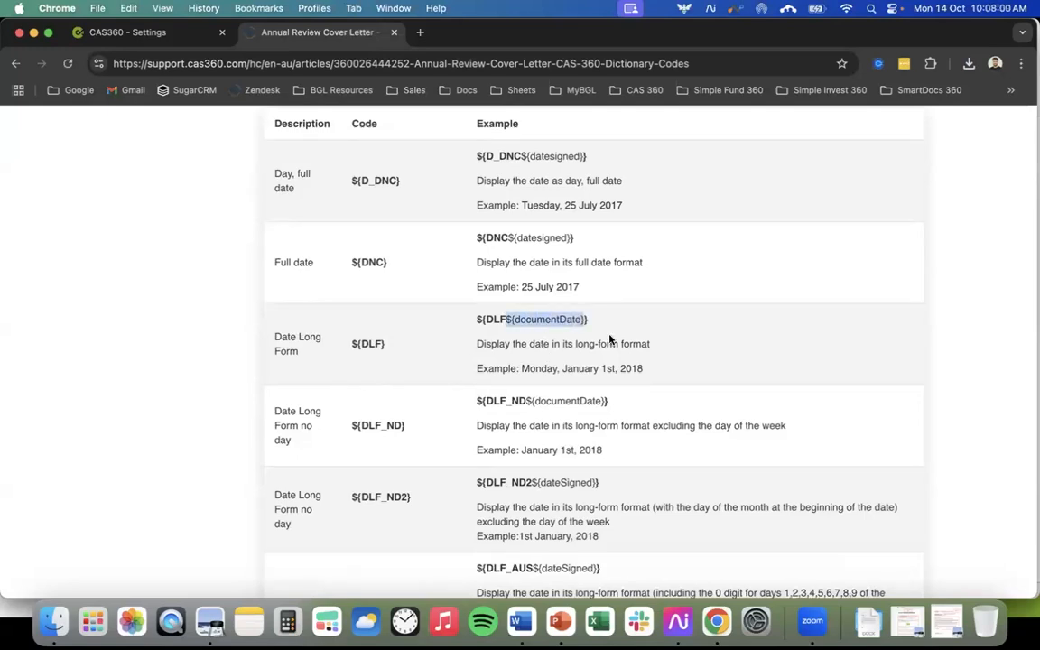
click(520, 335)
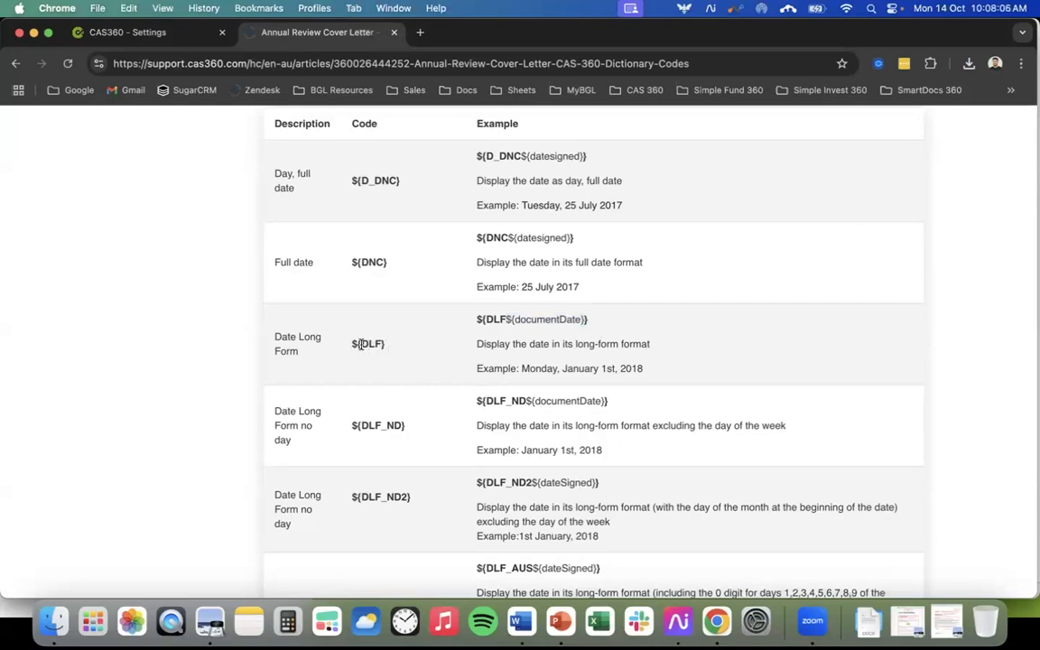
drag(353, 344, 383, 348)
key(super+c)
In the Word template, wrap the document date code in the long-form code so it reads ${DLF${documentDate}}
key(ctrl+Up)
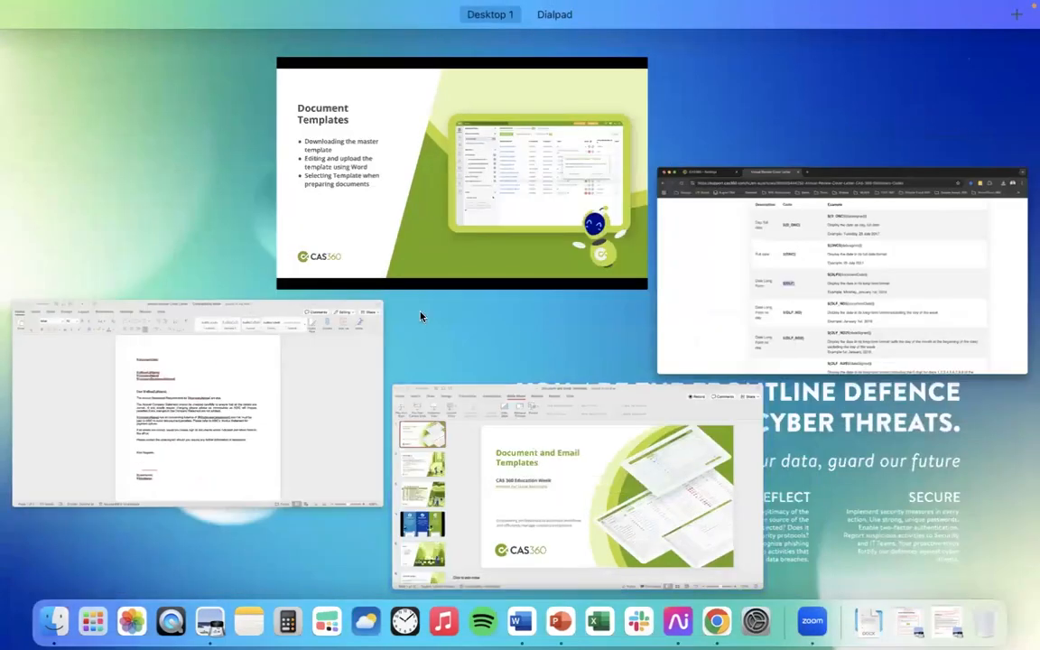
click(312, 378)
click(333, 189)
key(super+v)
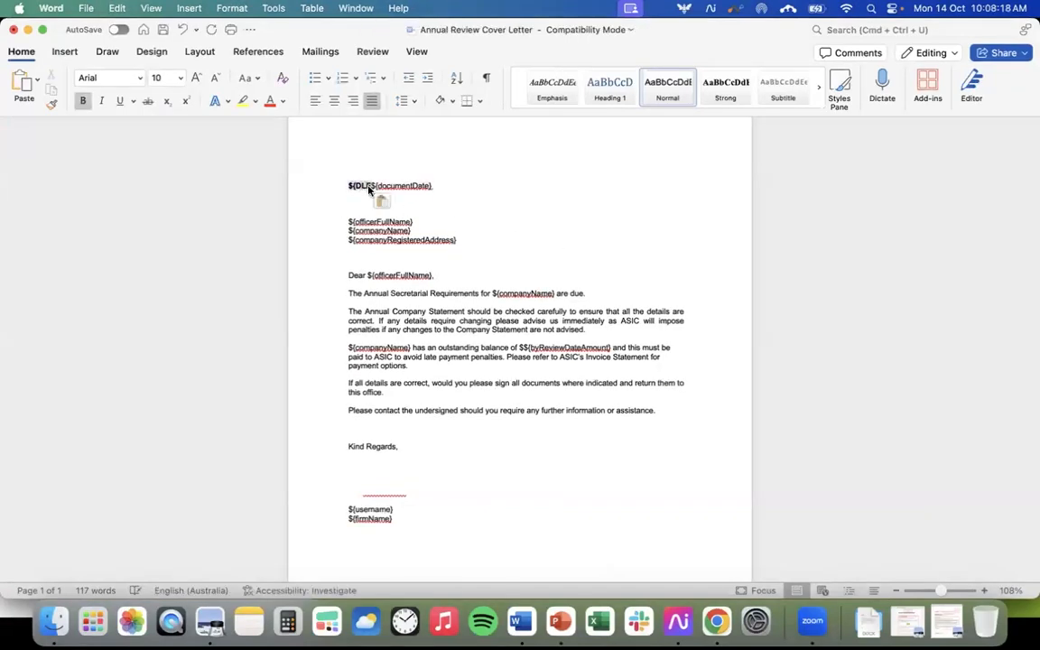
click(476, 187)
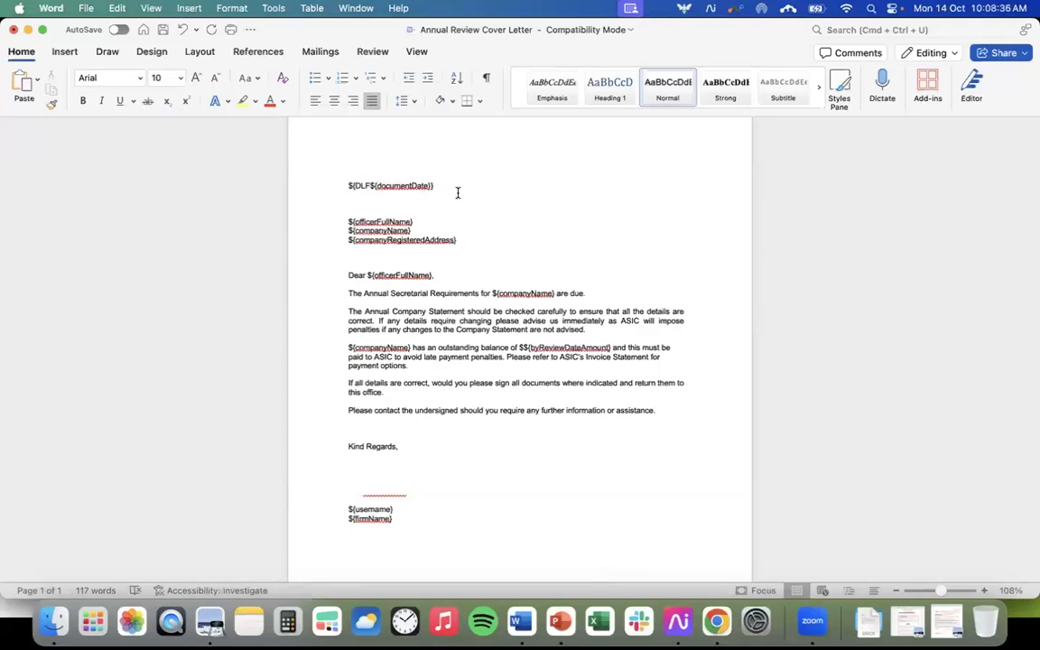
Find the Company name in Proper Case code in the dictionary codes article in Chrome and copy ${companyNameProperCase}
drag(411, 231, 348, 232)
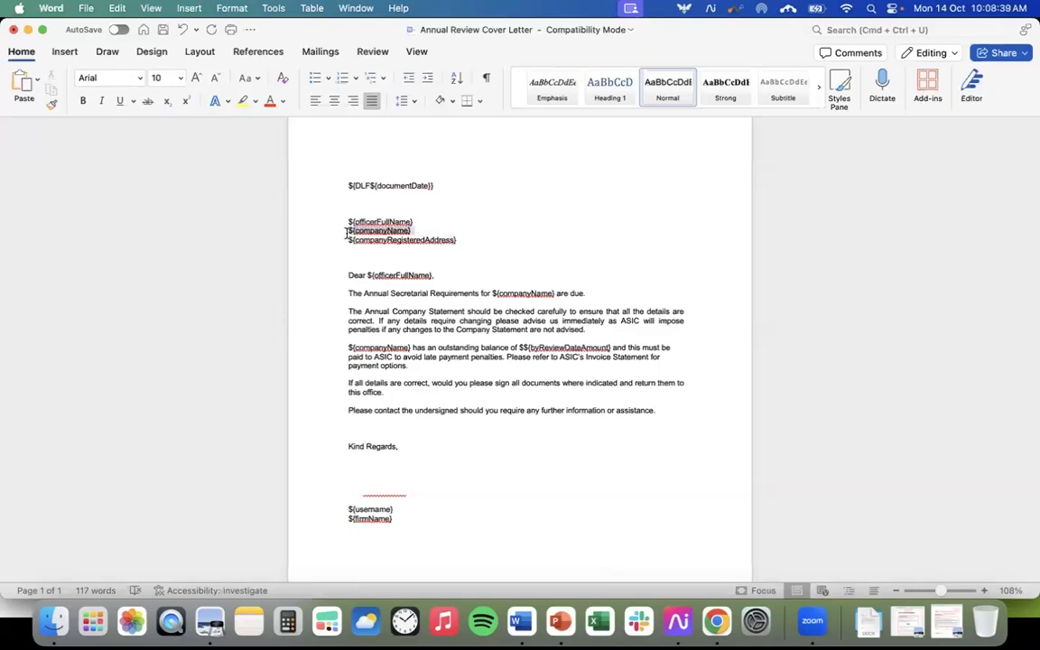
click(433, 228)
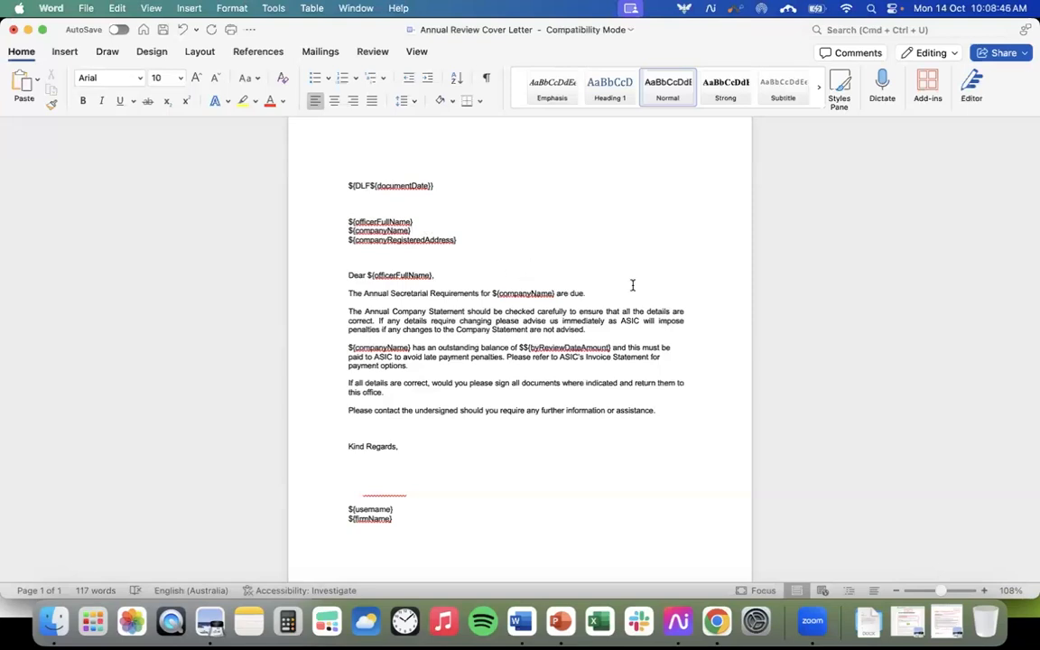
key(ctrl+Up)
click(735, 325)
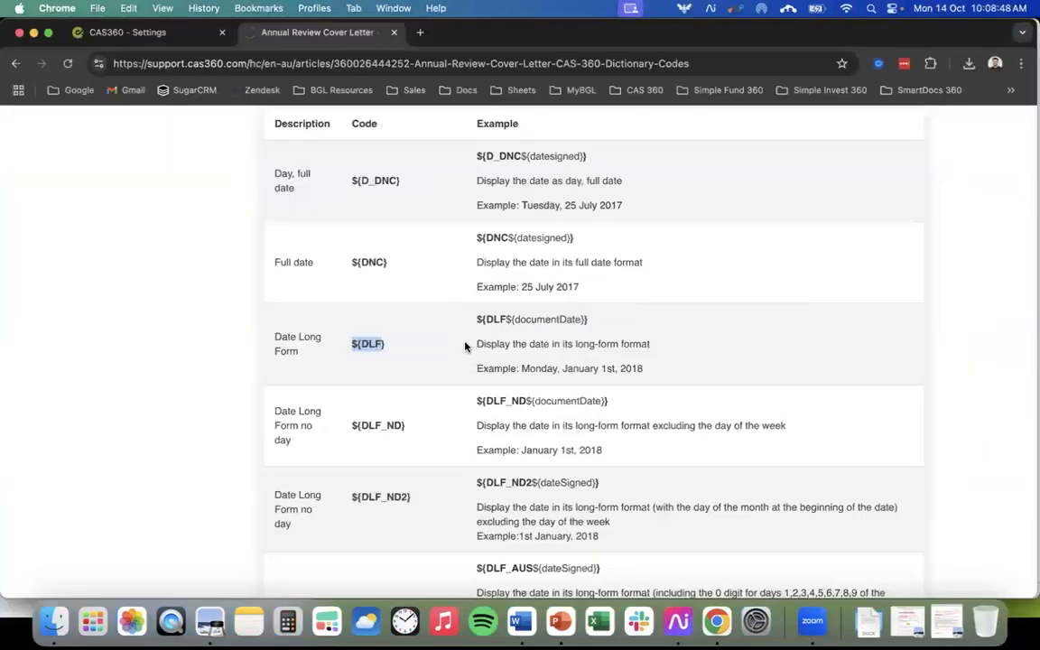
scroll(465, 347, up, 15)
scroll(465, 347, up, 5)
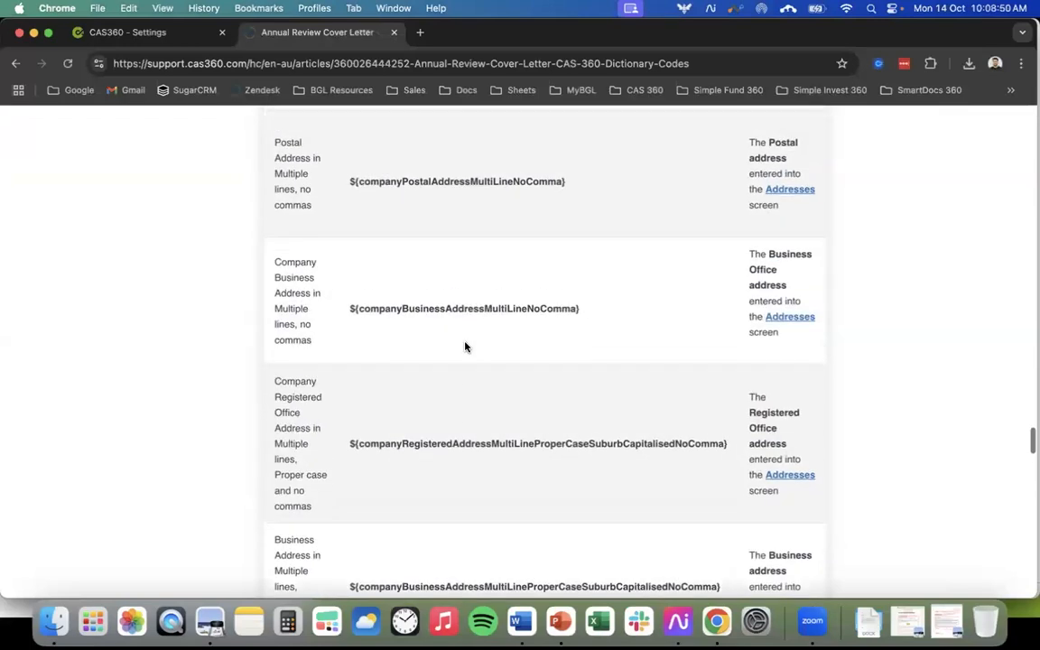
scroll(465, 346, up, 8)
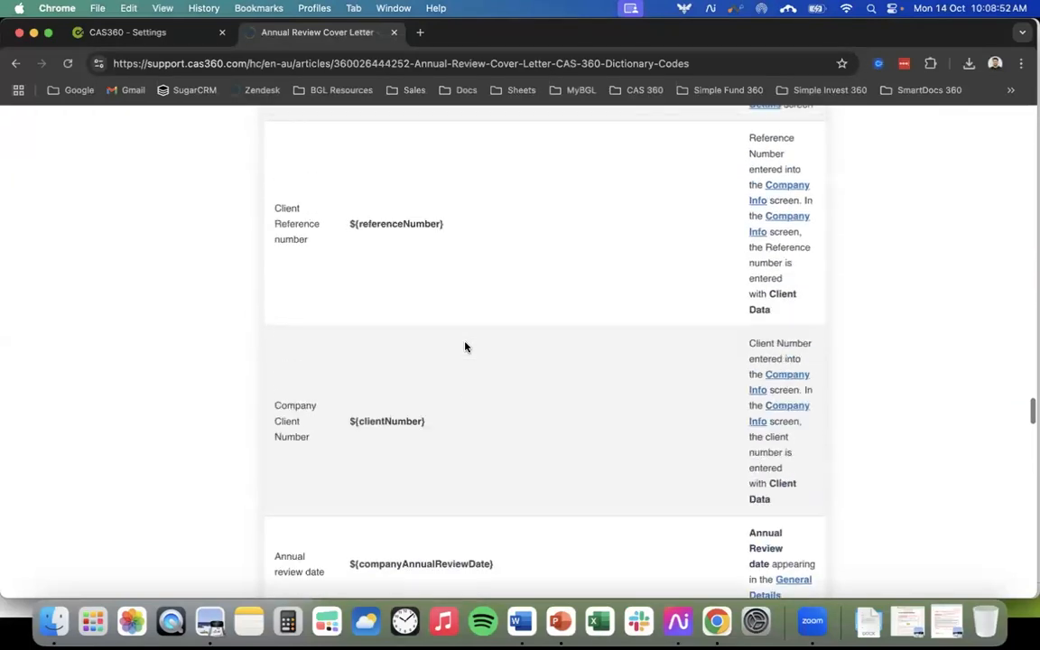
scroll(465, 347, up, 9)
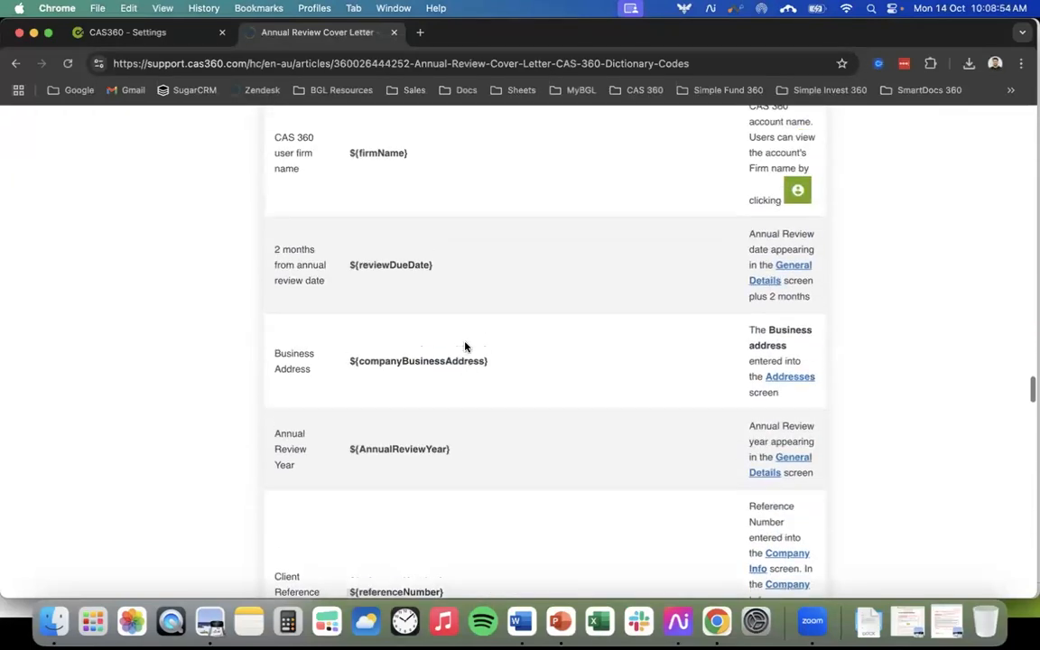
scroll(465, 347, up, 10)
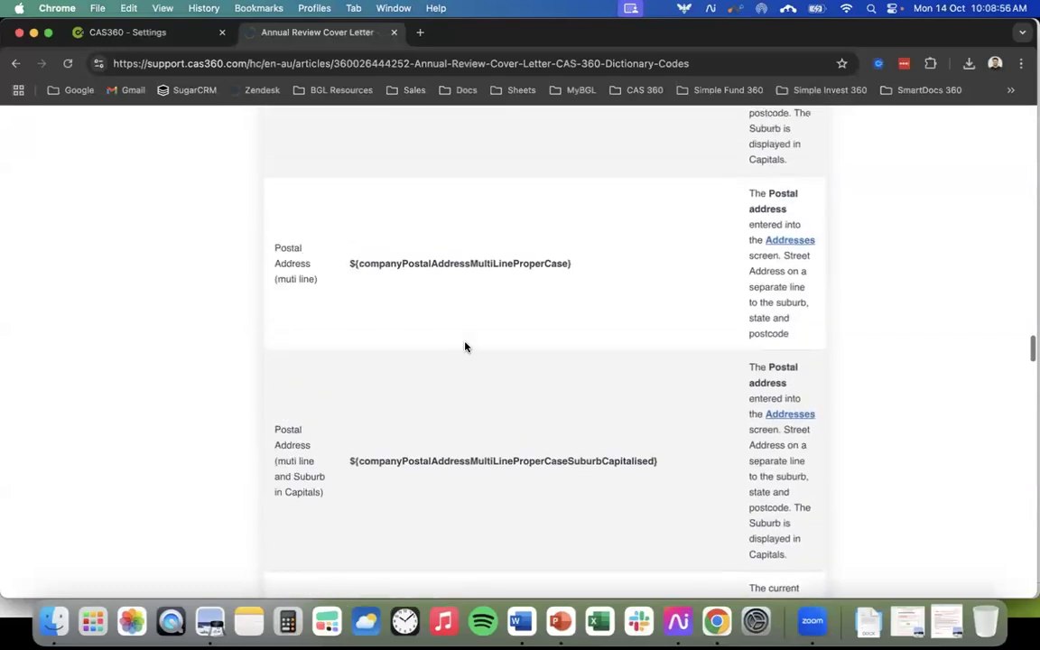
scroll(465, 347, up, 10)
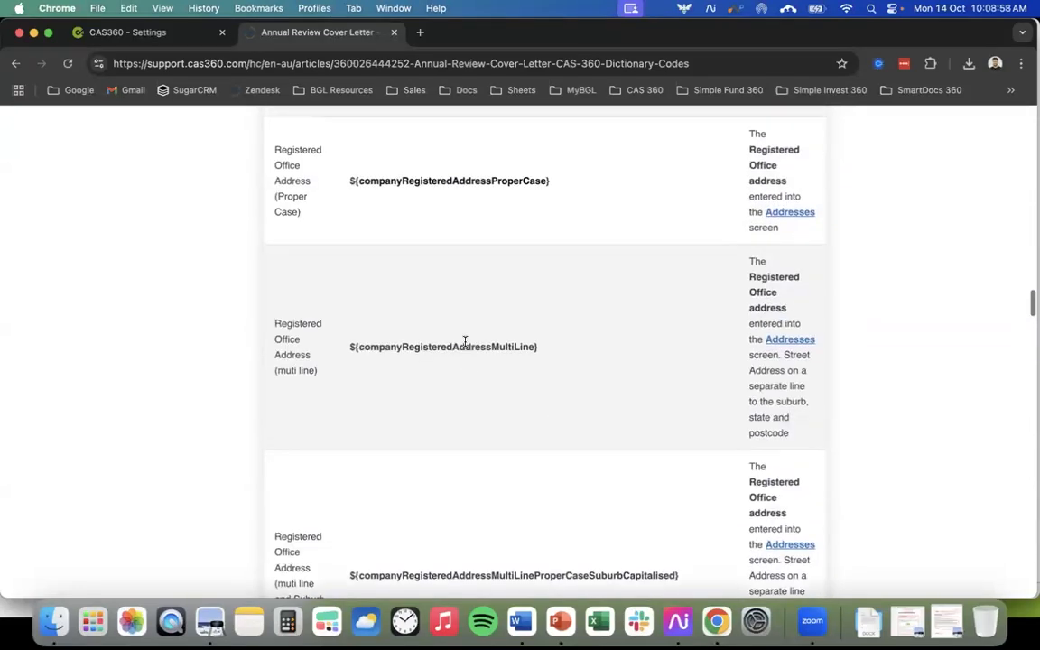
scroll(465, 347, up, 1)
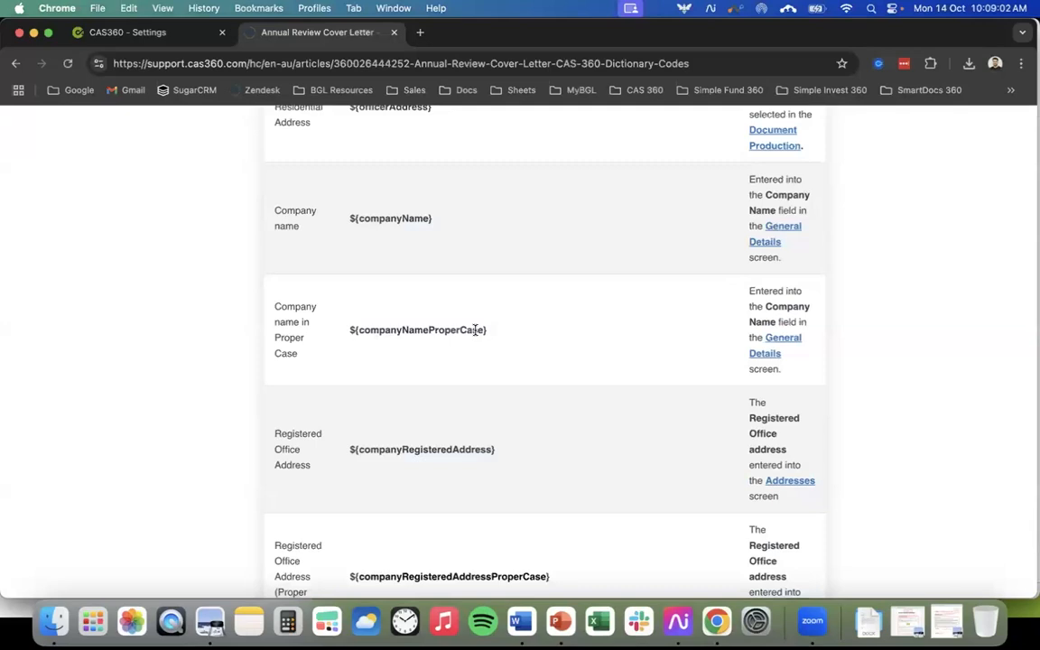
drag(352, 332, 350, 333)
key(super+c)
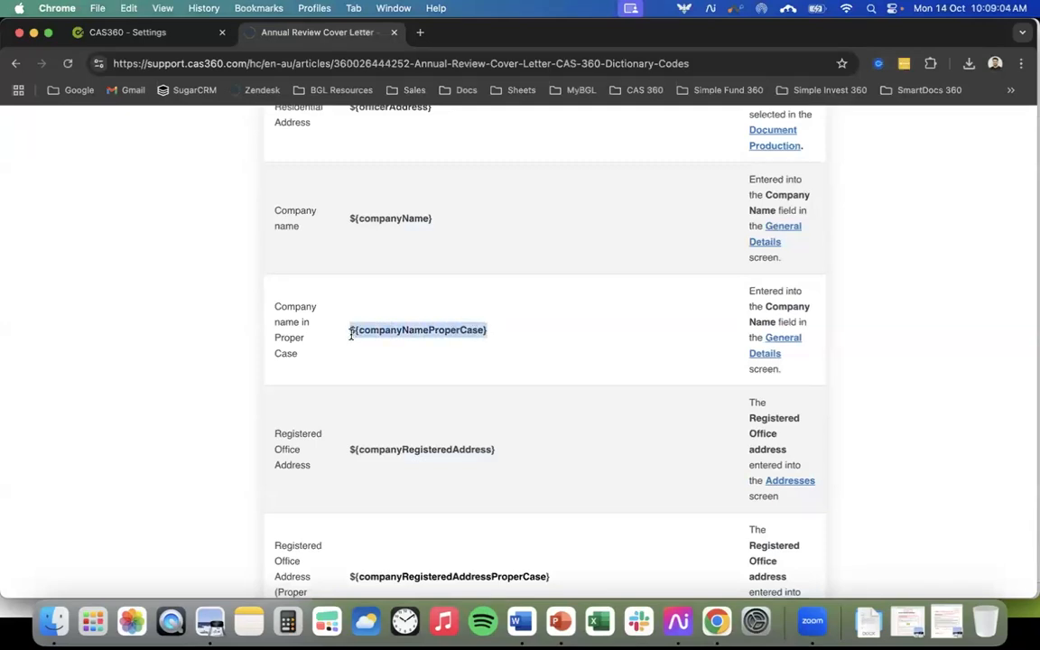
Back in the Word template, replace the address block's ${companyName} with the copied ${companyNameProperCase} and remove its bold formatting
key(ctrl+Up)
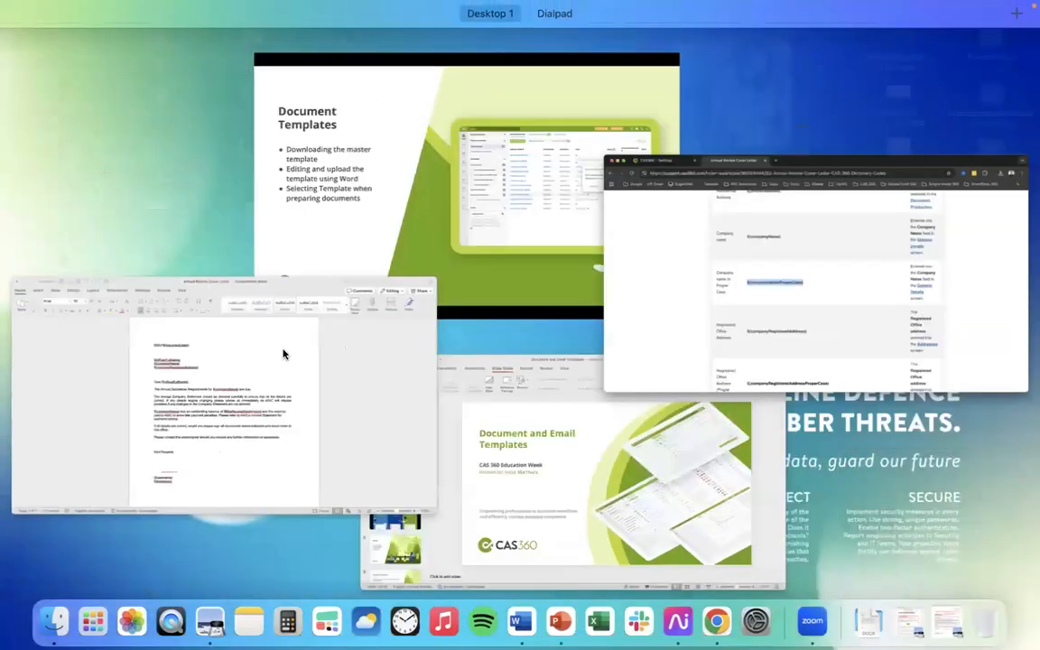
click(267, 355)
drag(417, 233, 344, 237)
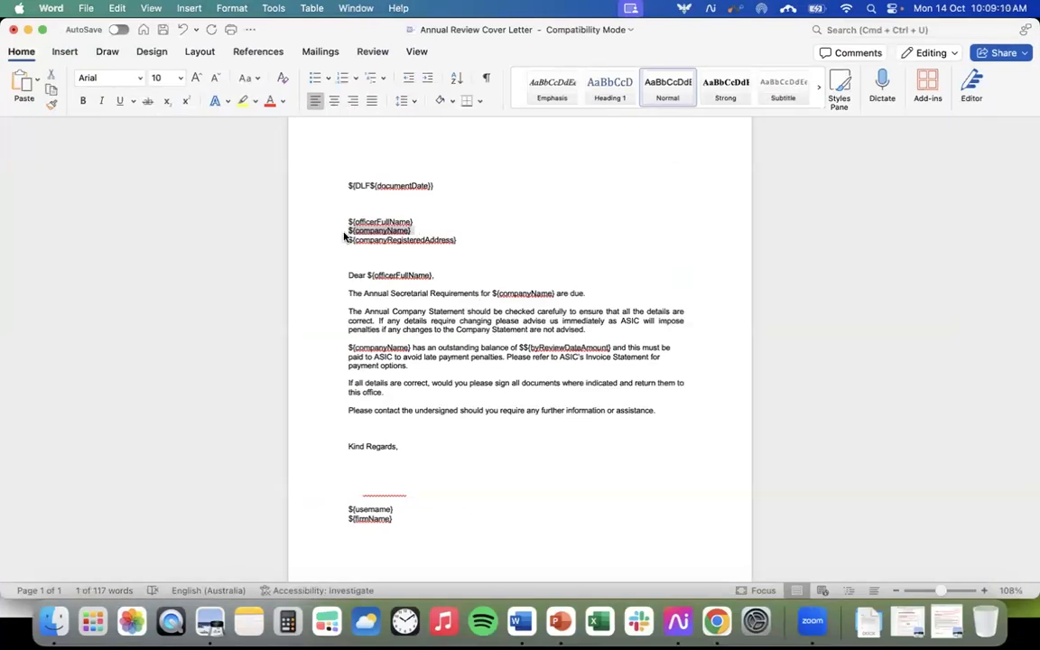
key(super+v)
key(Return)
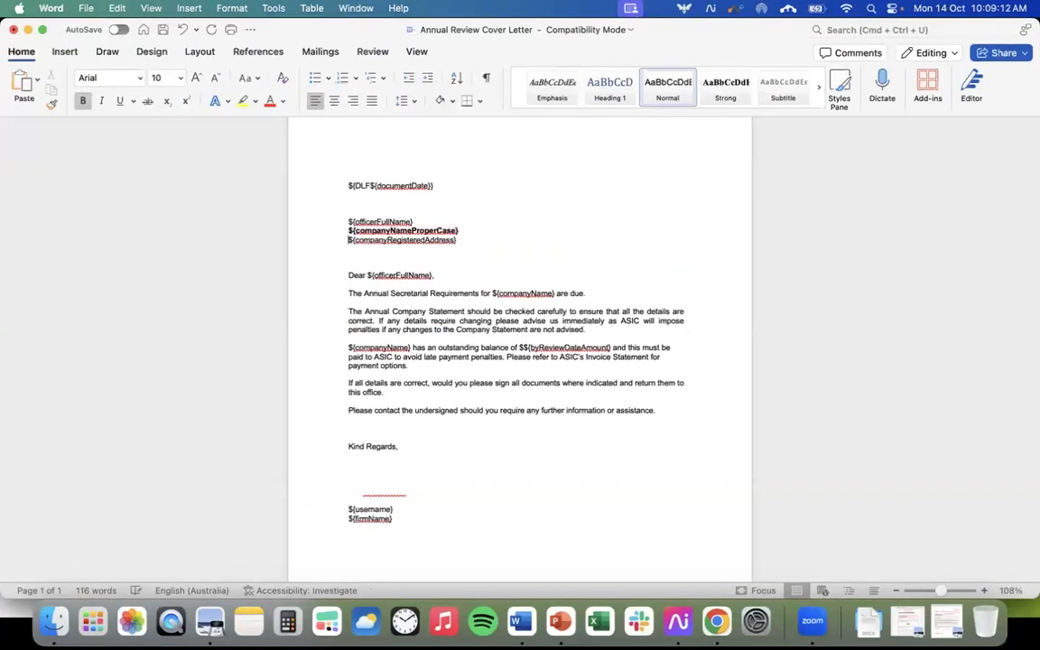
drag(459, 231, 338, 231)
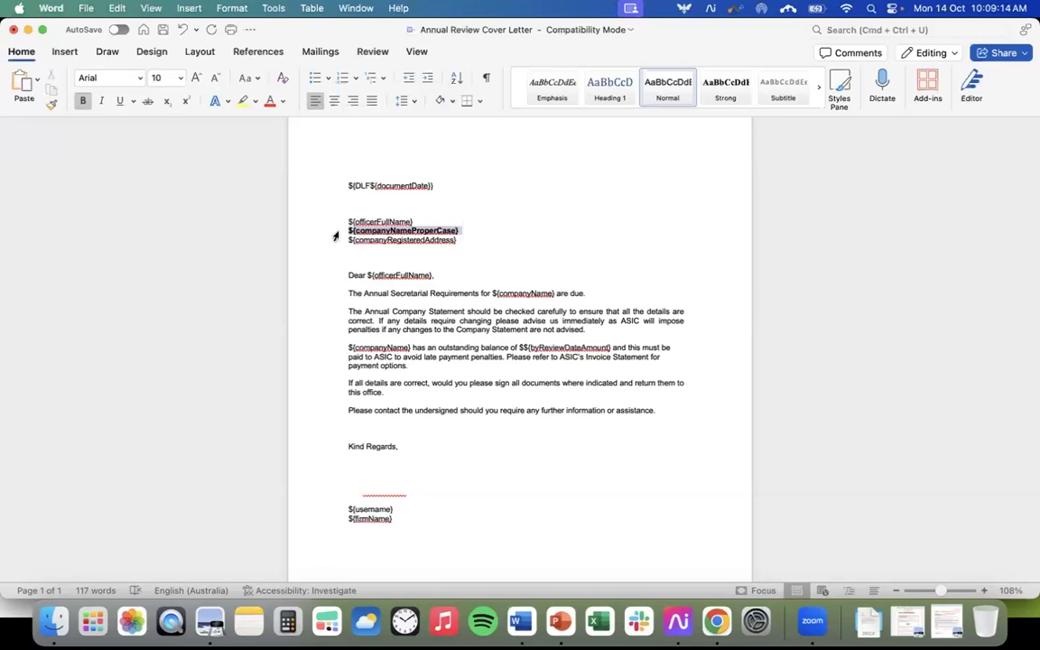
key(super+b)
click(484, 236)
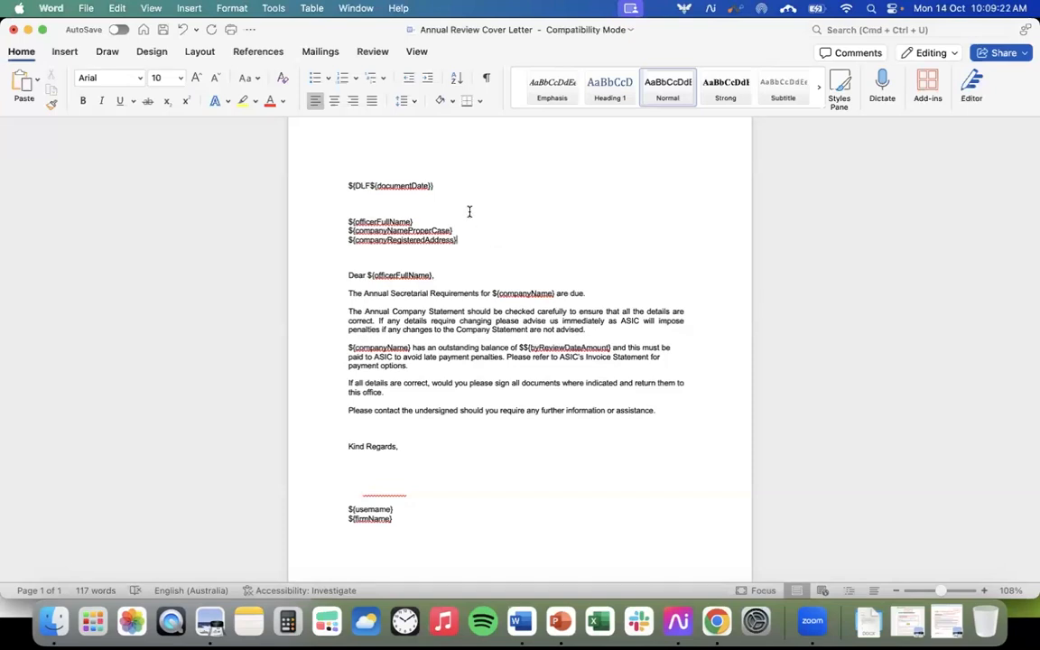
Insert the picture BGL Logo #1.png from the Demo Documents folder into the letter
click(68, 54)
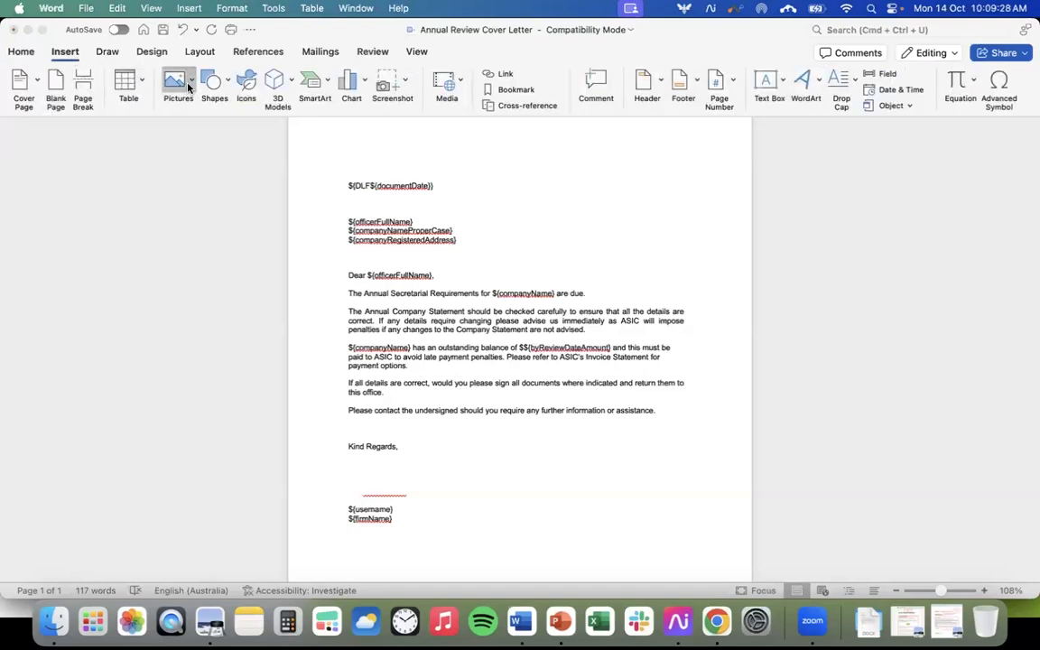
click(207, 118)
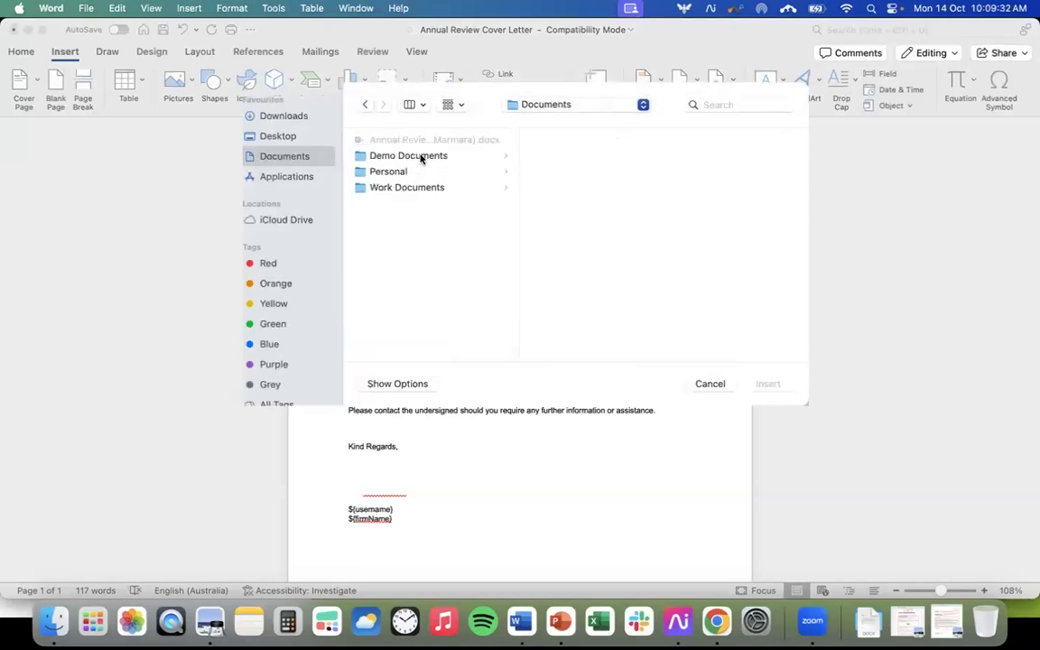
click(412, 157)
click(583, 158)
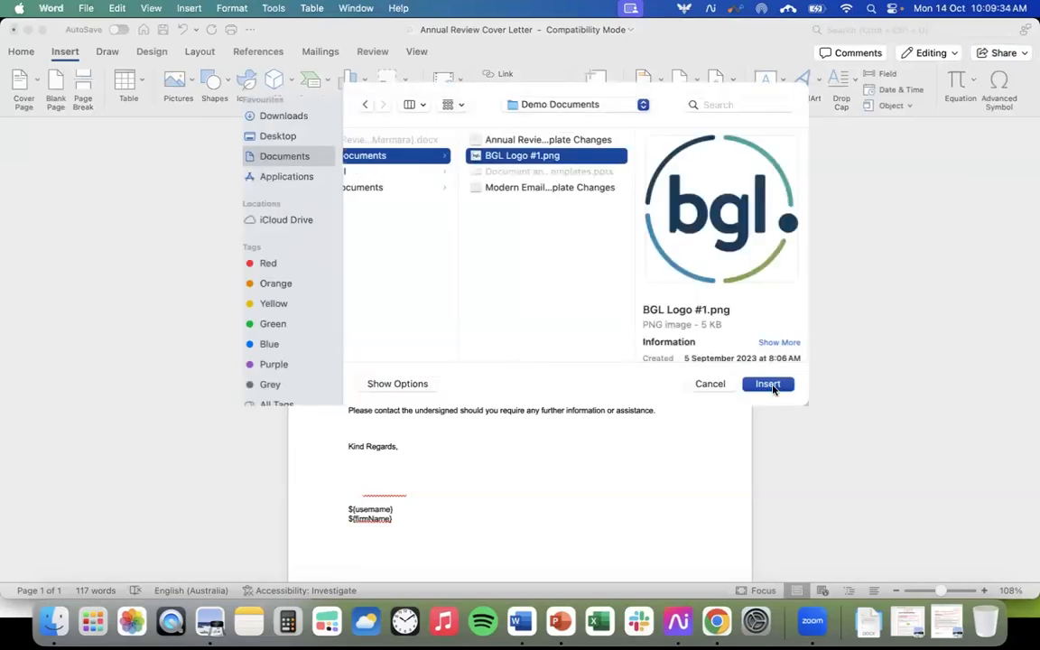
click(768, 384)
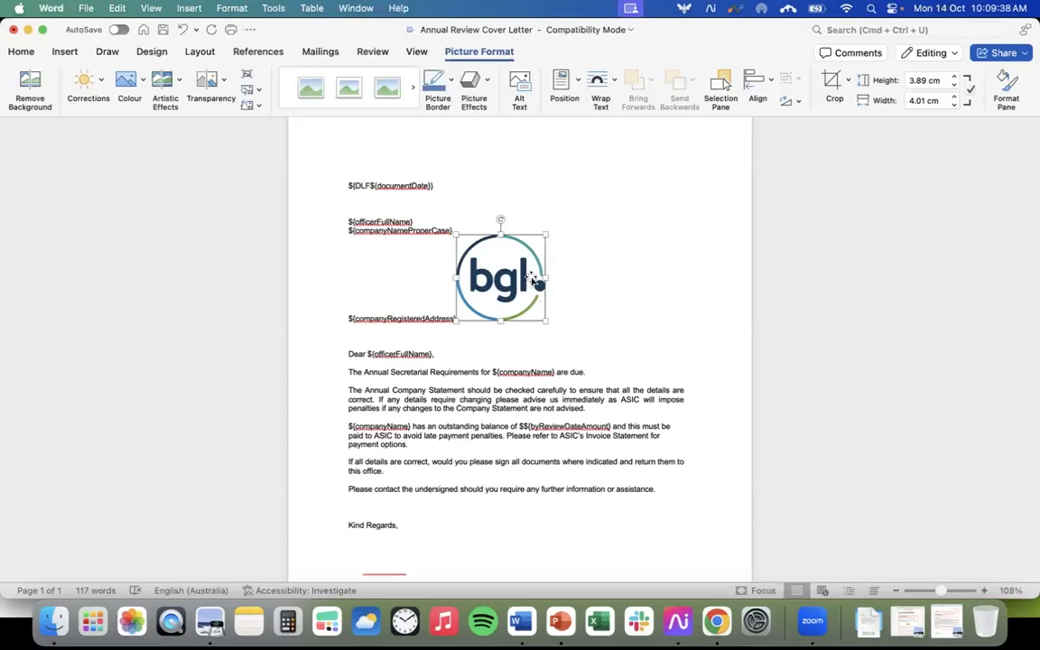
Set the logo's text wrapping to Tight and move it to the upper-right area of the page, opposite the date and address
click(599, 85)
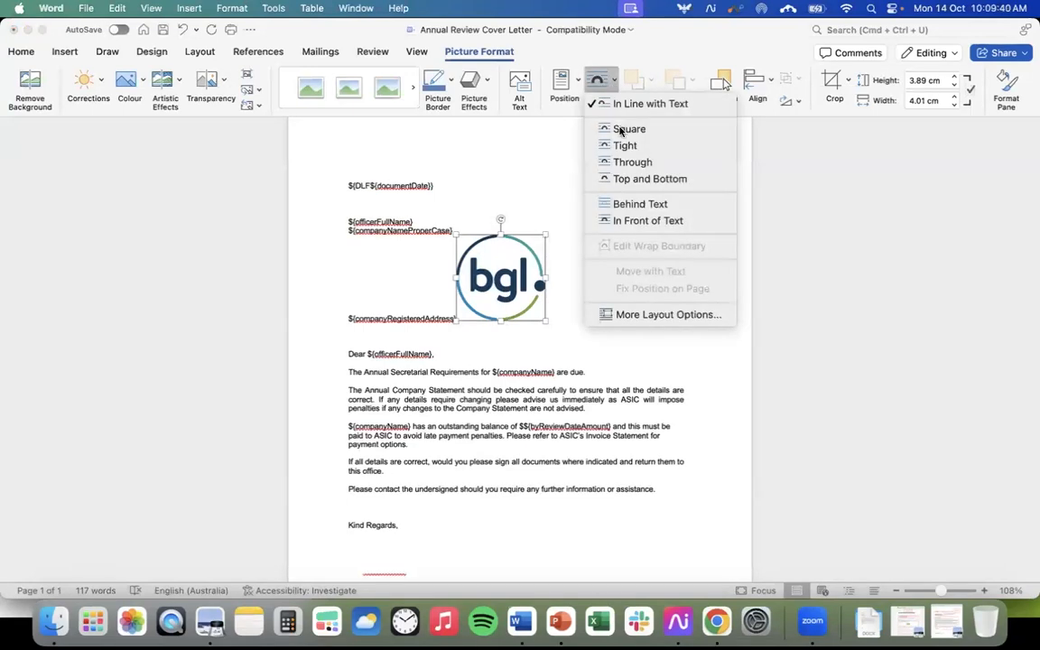
click(623, 146)
drag(553, 262, 659, 200)
click(538, 295)
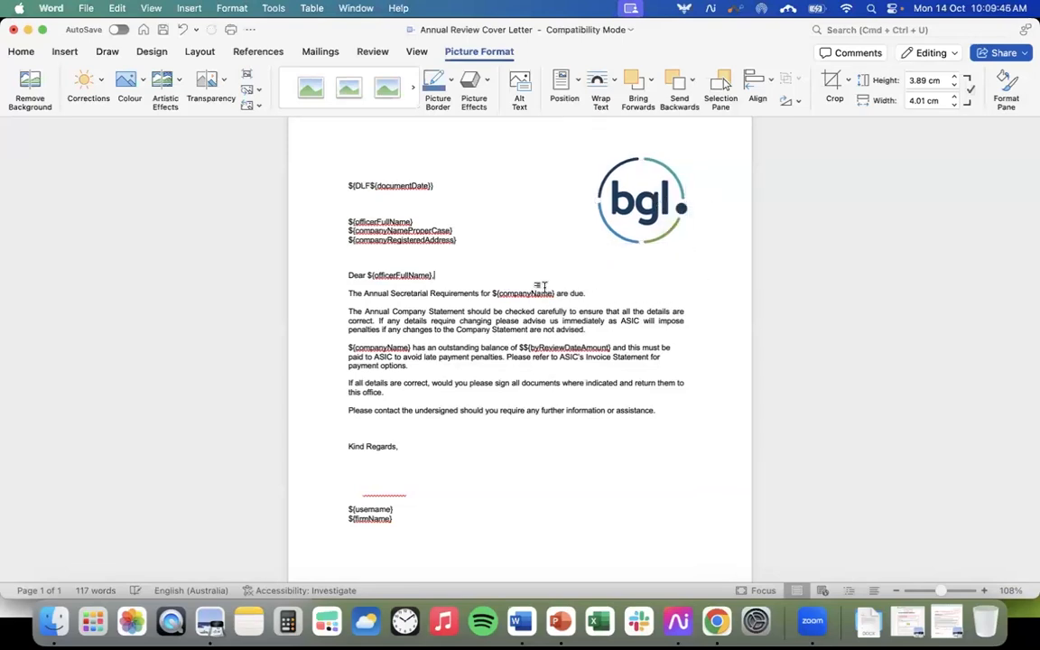
Shrink the logo proportionally to about three quarters of its size, keeping it at the page's right margin
click(624, 234)
drag(598, 243, 648, 212)
click(711, 288)
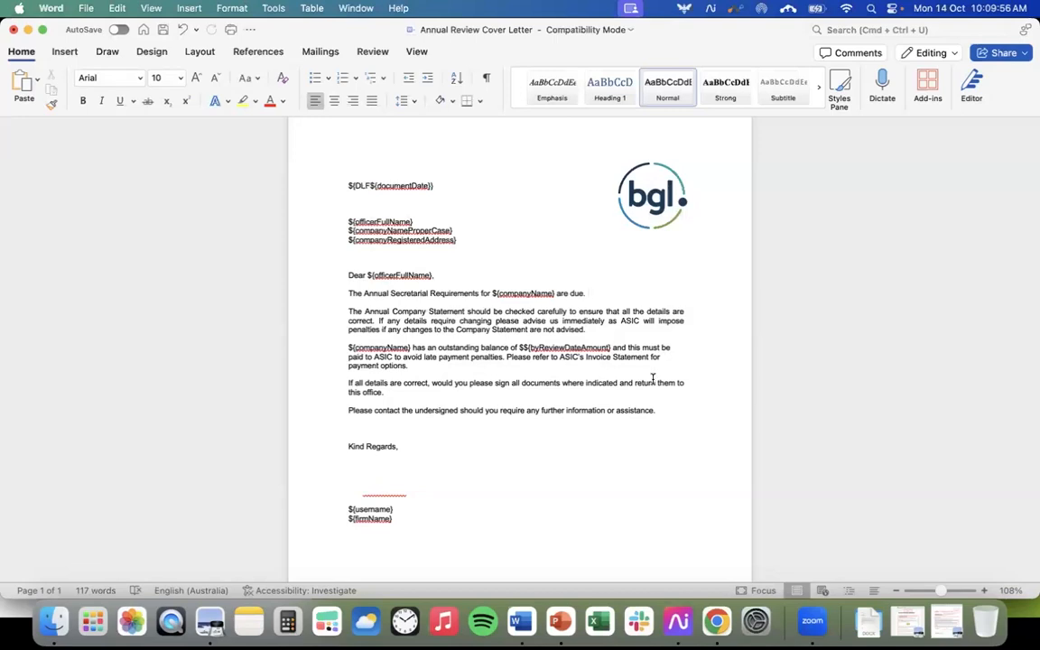
Centre the letter text from the "Dear" salutation through the "Please contact the undersigned" paragraph
drag(657, 411, 318, 253)
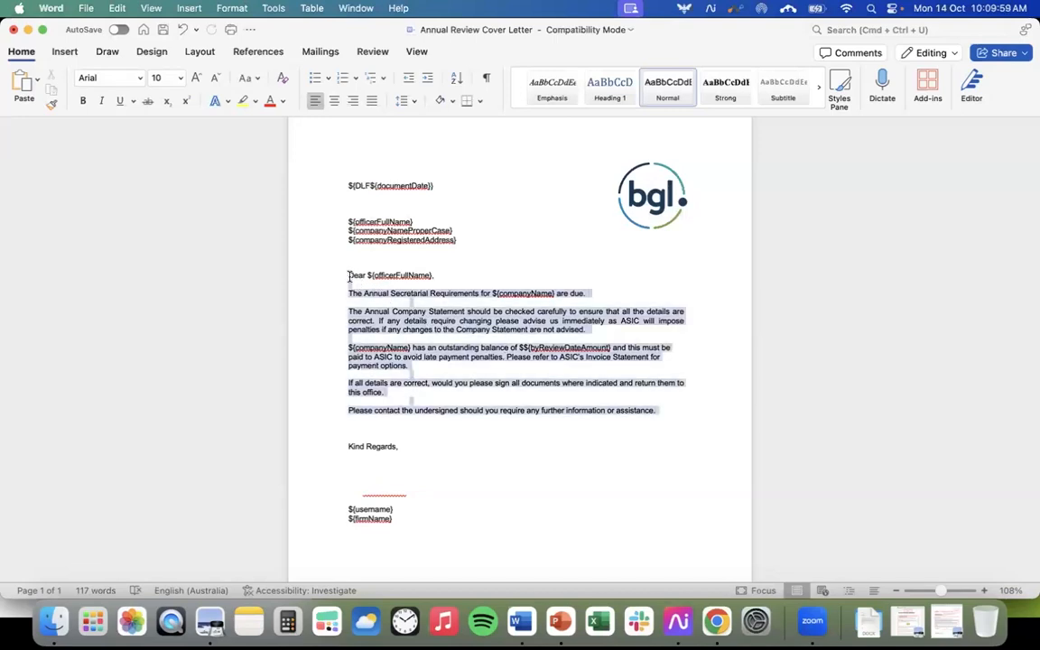
click(333, 100)
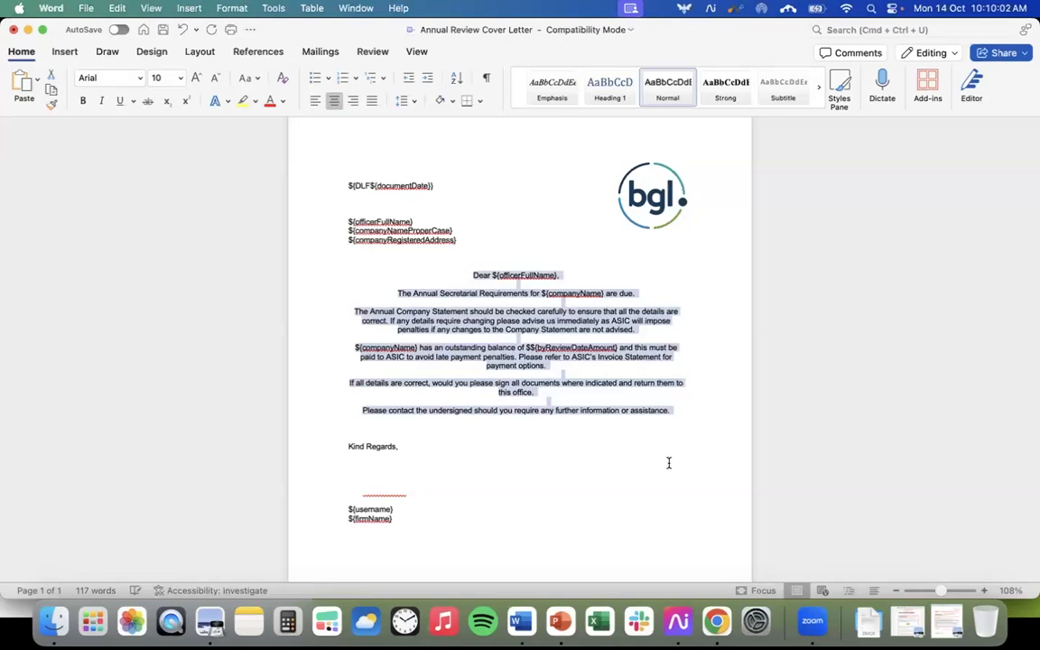
click(674, 411)
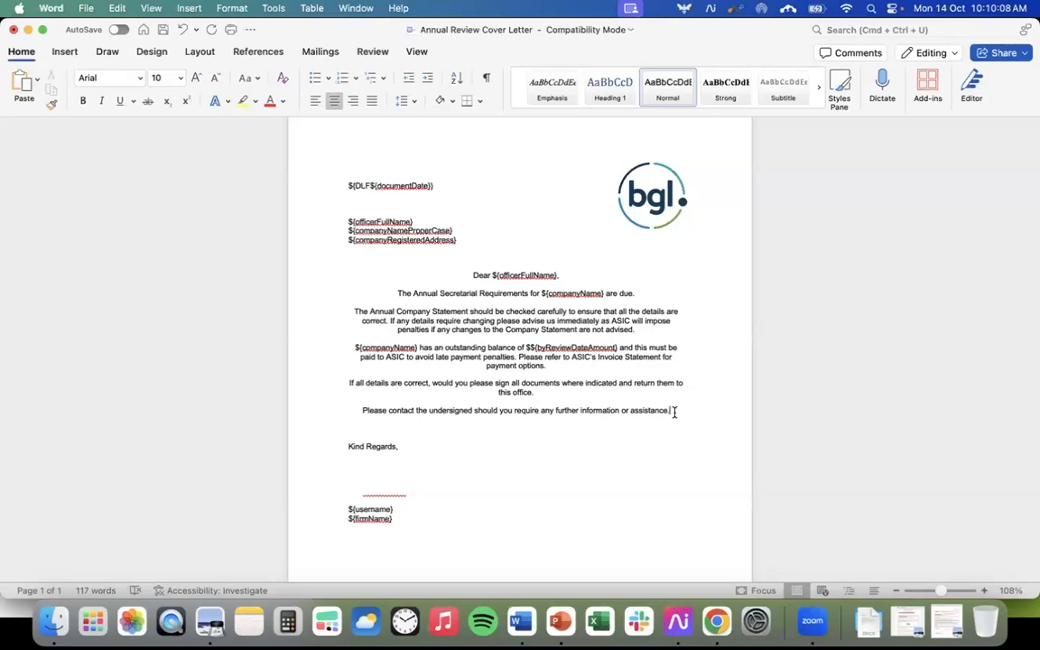
Save the edited Annual Review Cover Letter and close the document
click(87, 9)
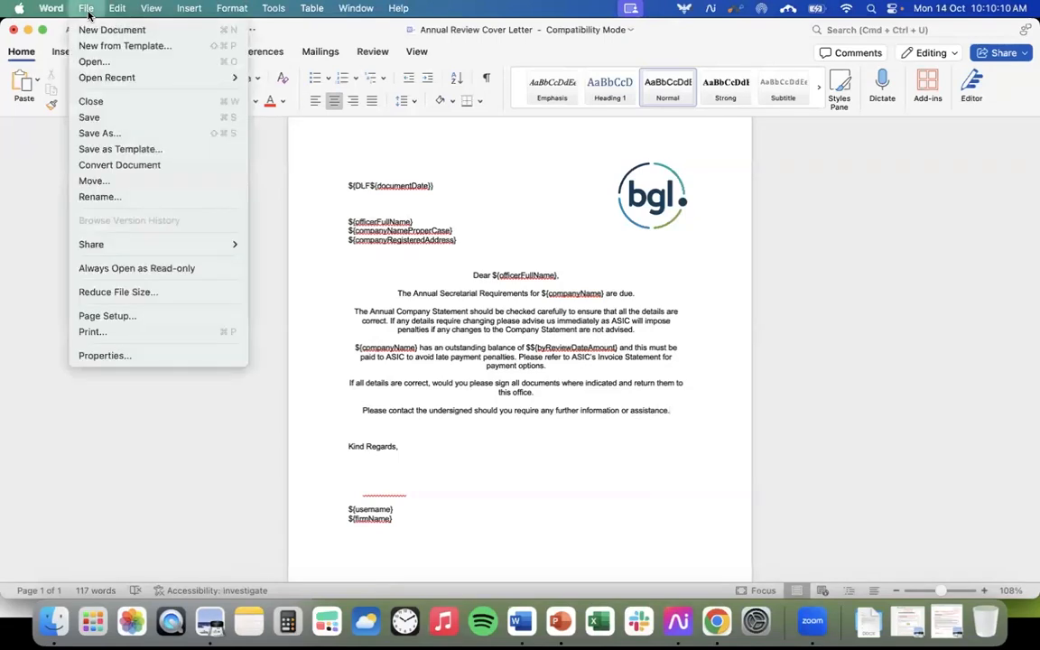
click(93, 119)
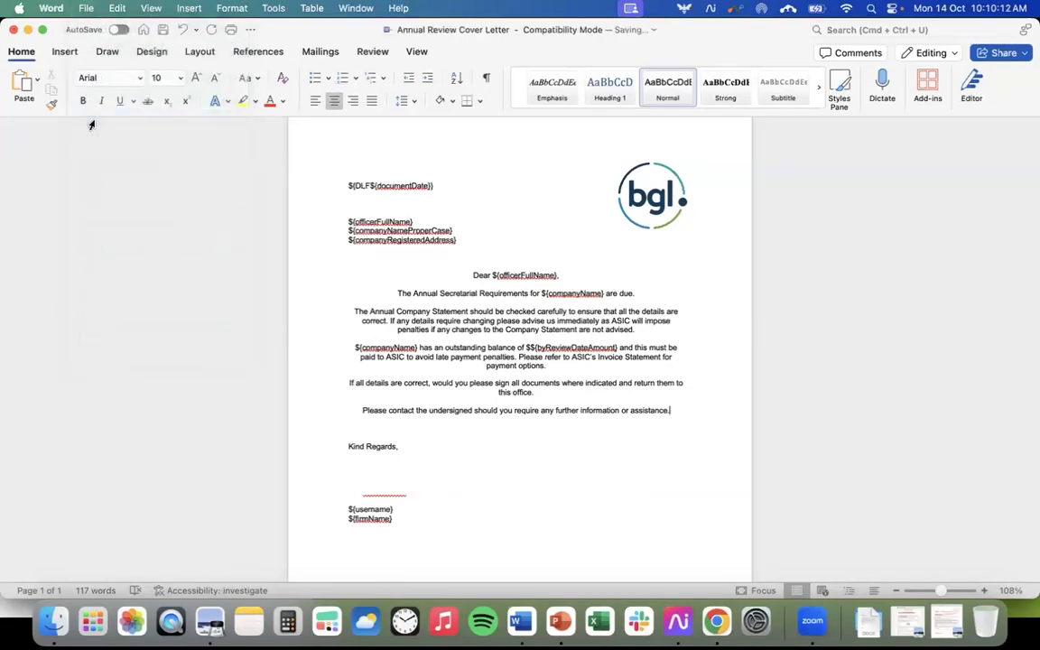
click(13, 30)
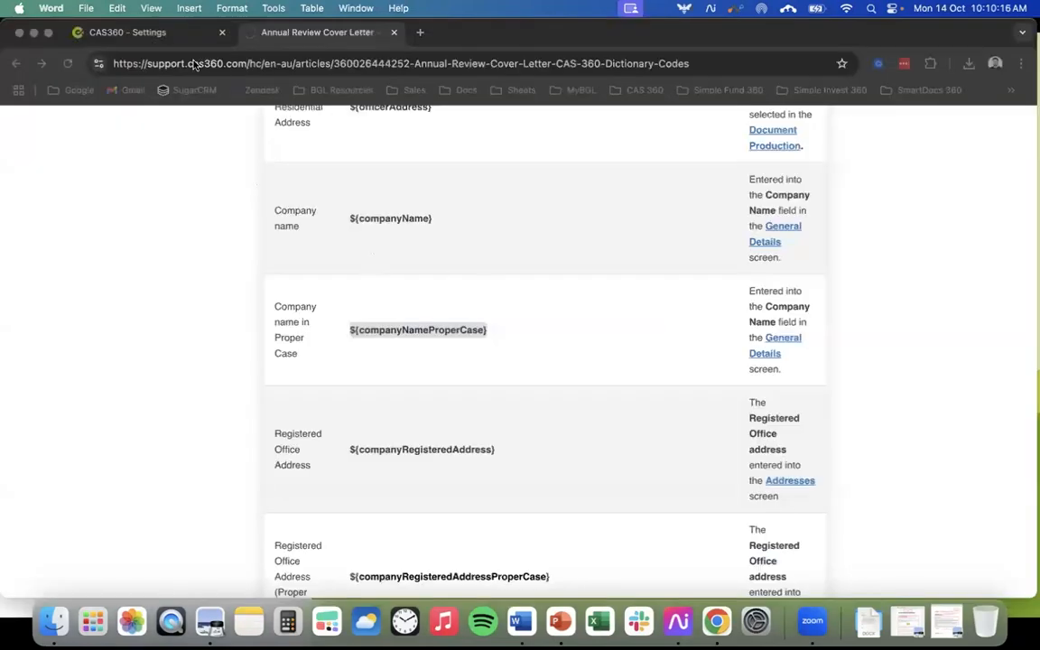
In CAS 360's document templates, upload Annual Review Cover Letter.docx from Downloads to the Annual Review Cover Letter document set
click(140, 32)
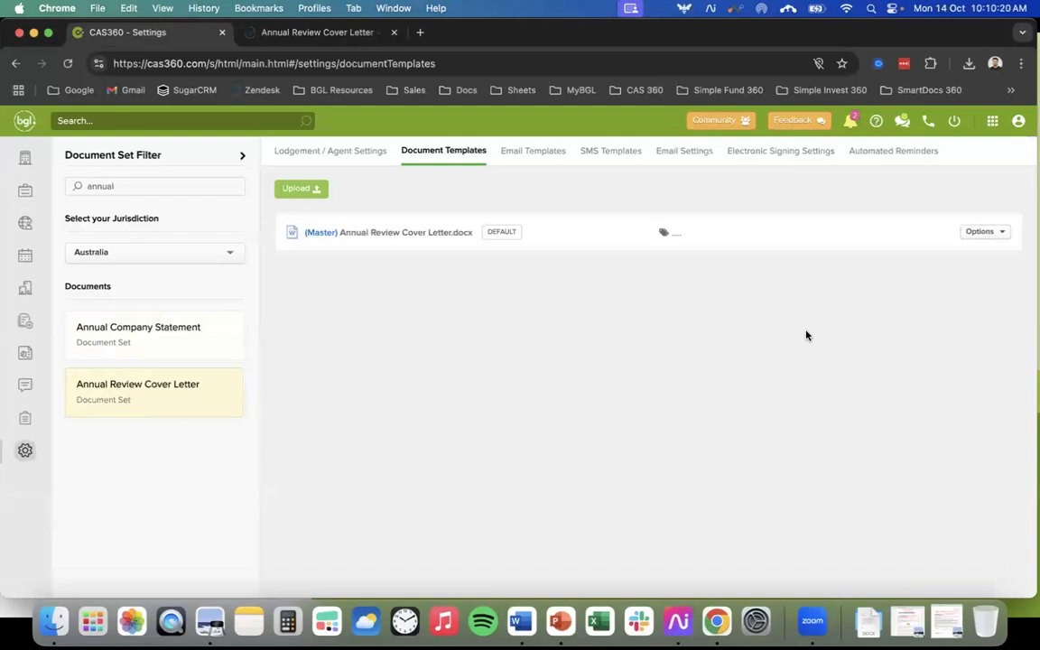
click(302, 191)
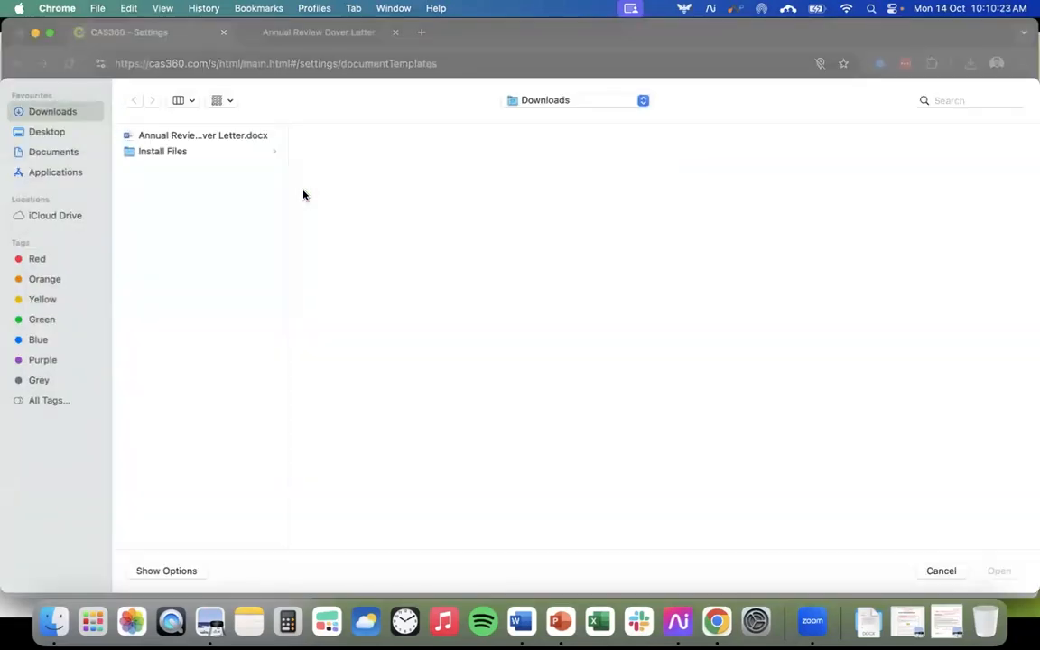
click(167, 136)
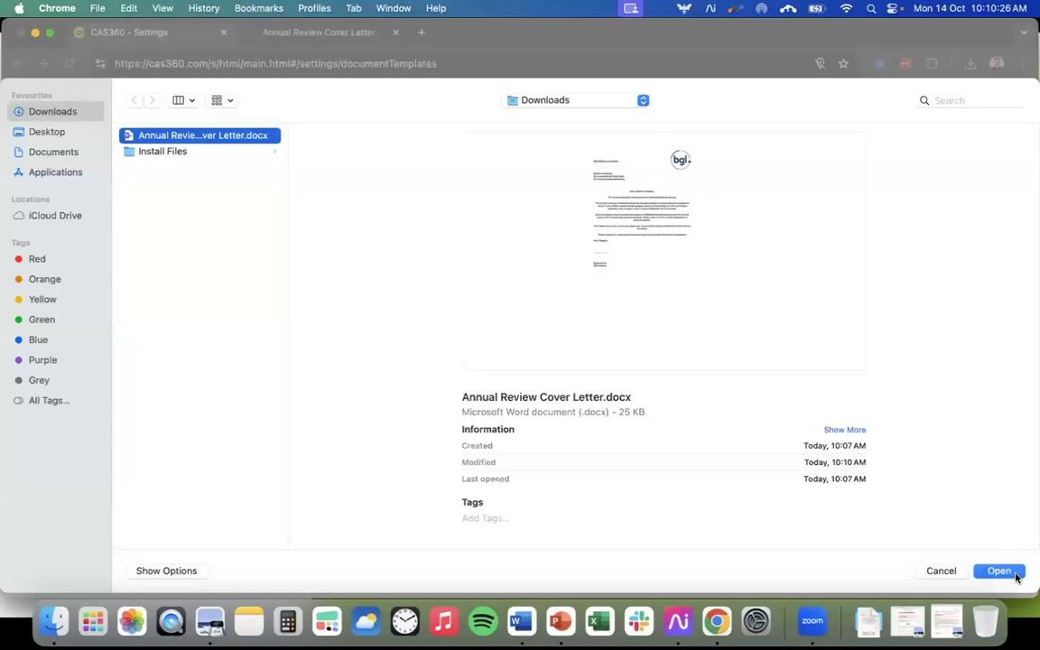
click(1001, 571)
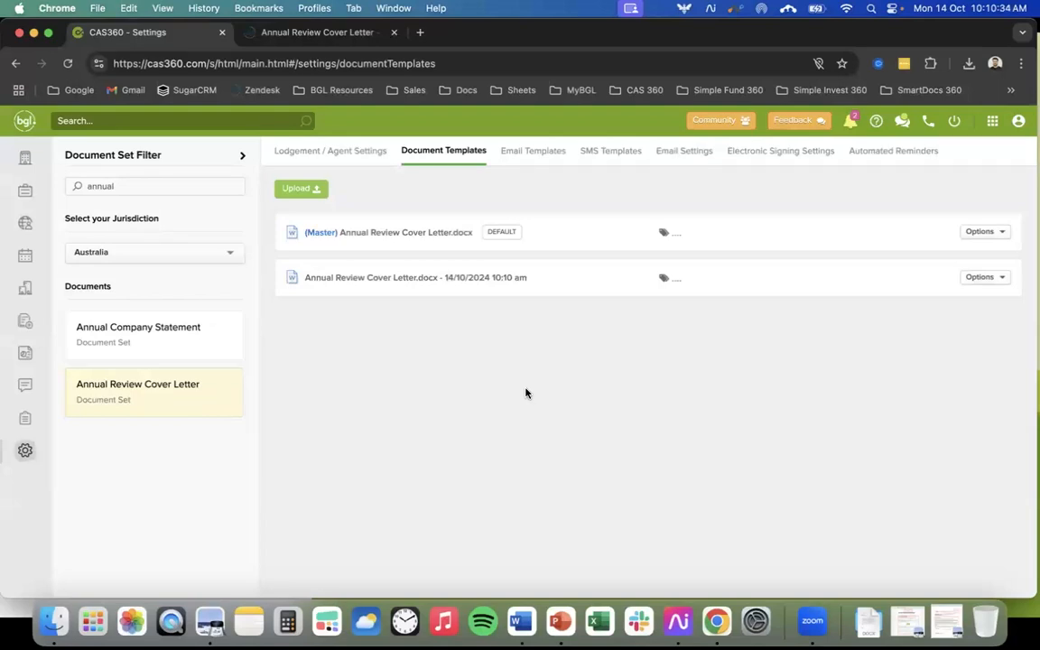
Look at the options available for the uploaded template, and go to the Australian Annual Reviews list
click(998, 279)
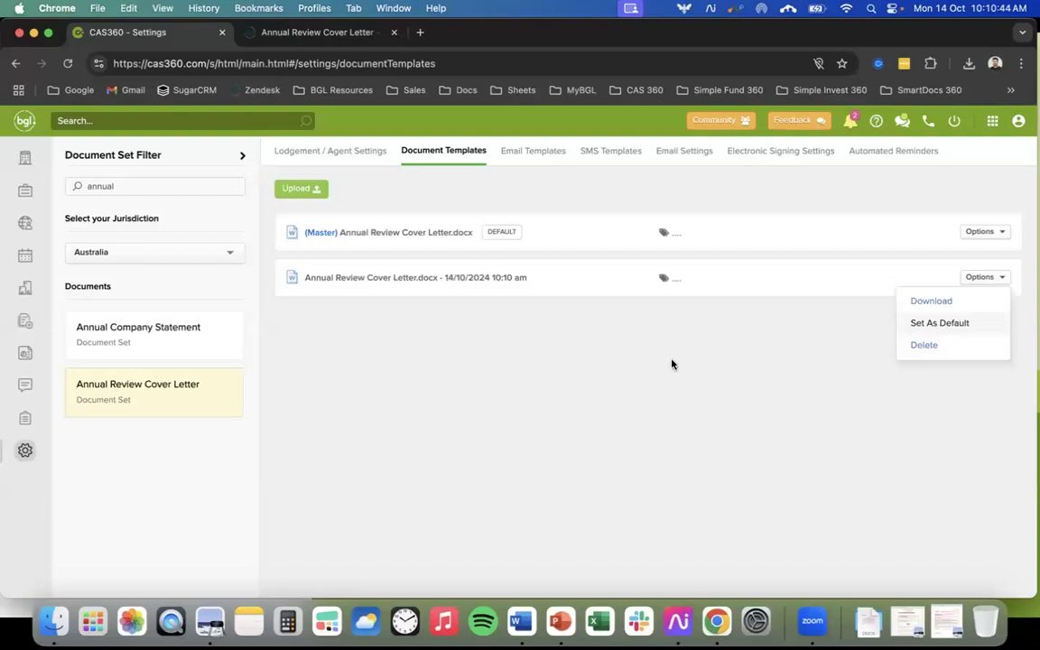
click(589, 350)
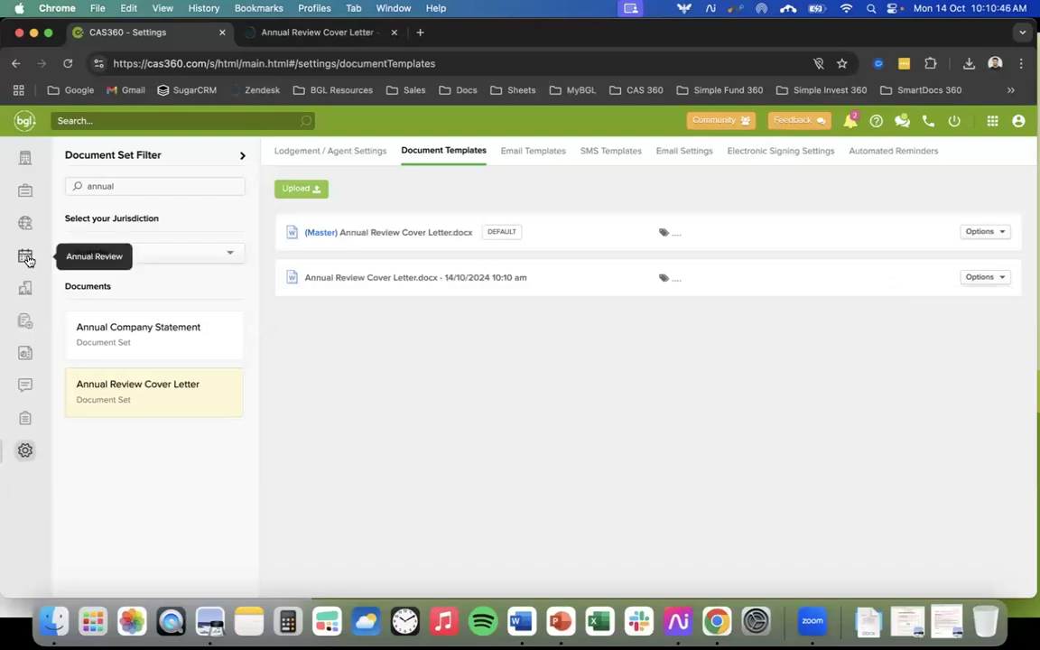
click(25, 256)
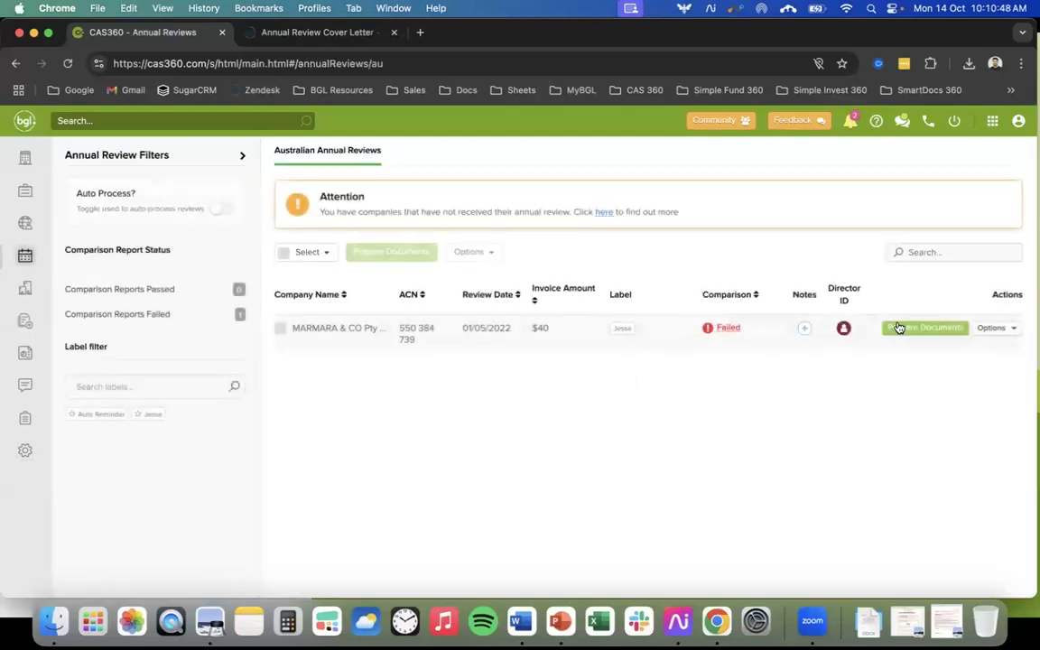
Prepare documents for the MARMARA & CO Pty Ltd annual review, including a cover letter based on the uploaded Annual Review Cover Letter.docx template
click(926, 328)
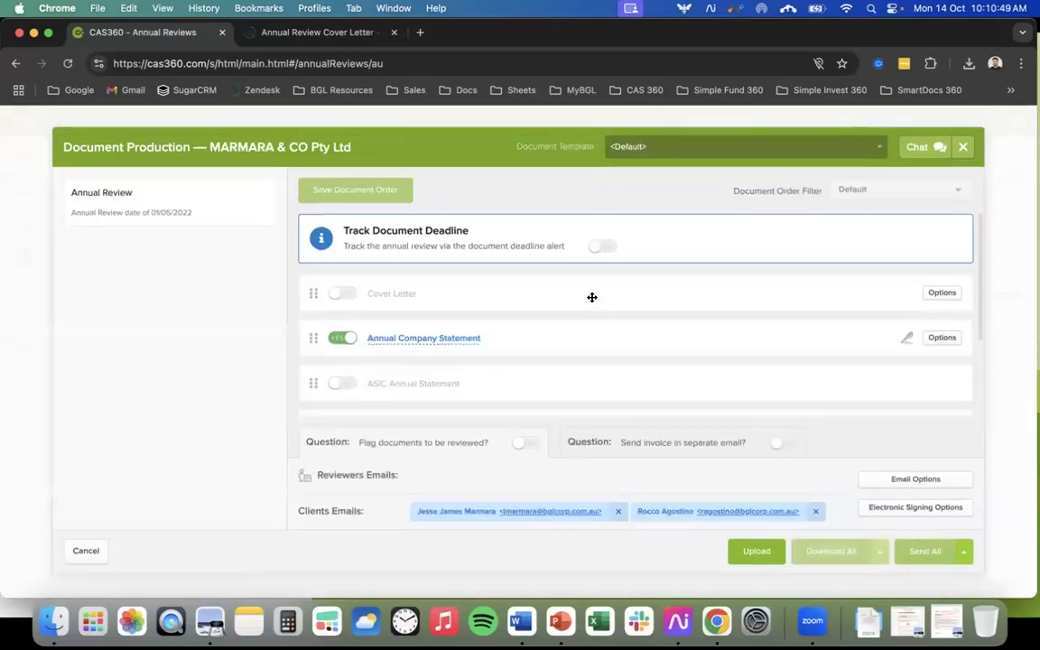
click(331, 295)
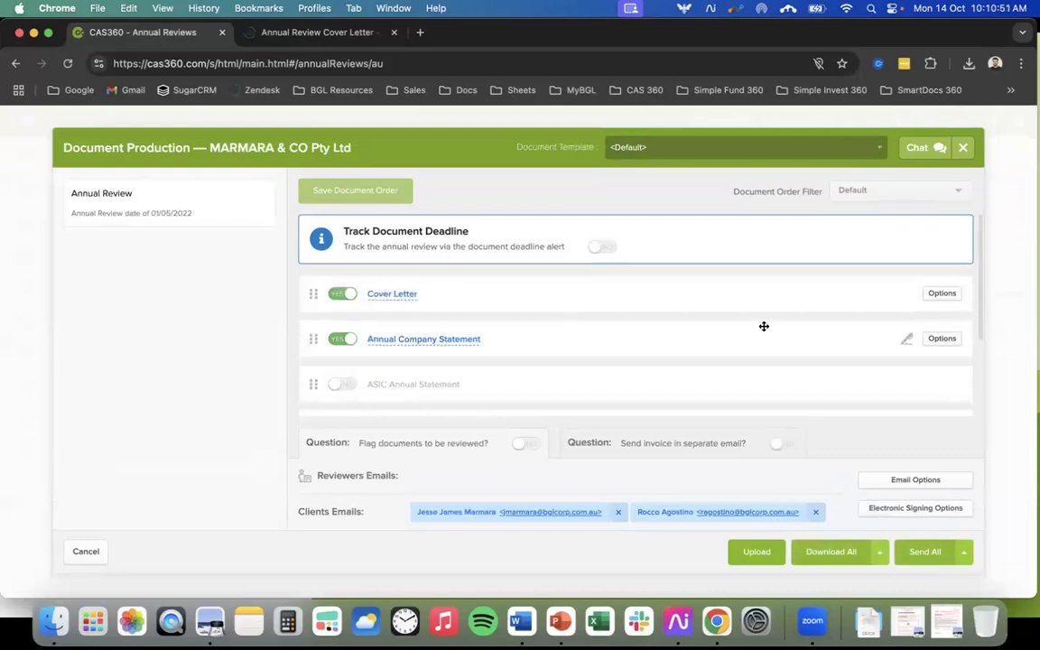
click(942, 295)
click(847, 383)
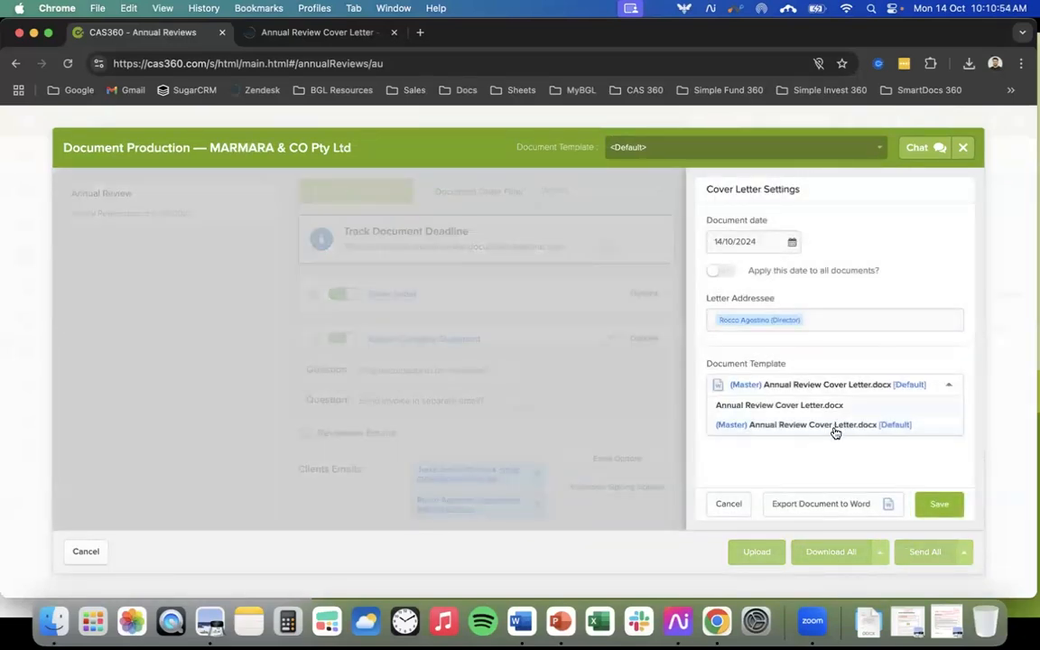
click(835, 407)
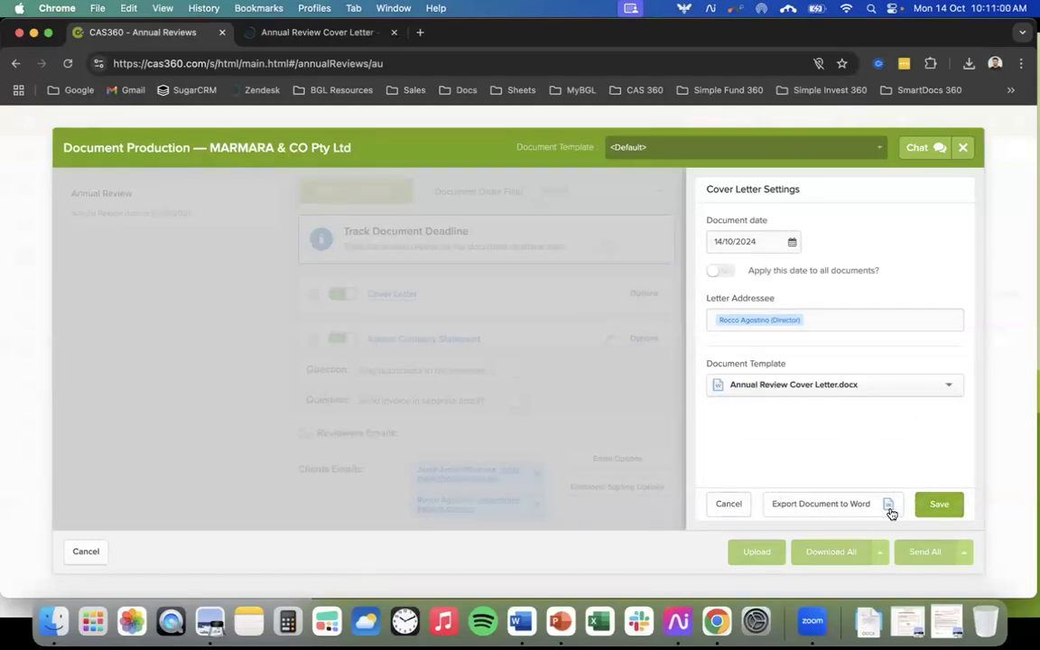
click(925, 503)
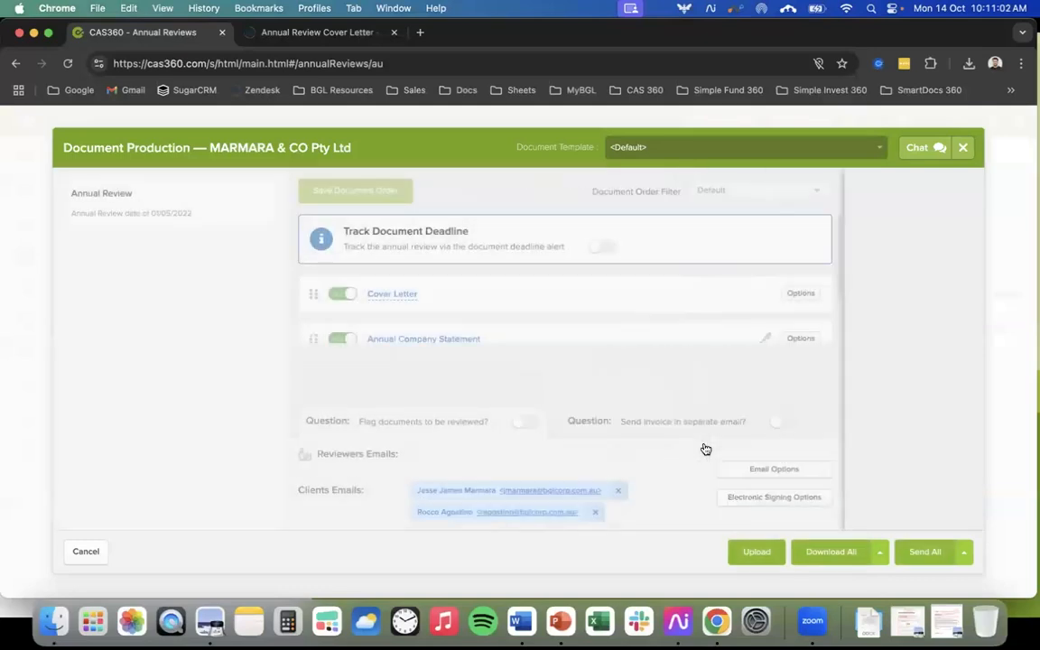
Preview the generated cover letter, check its date, company name and body text, and return to the Annual Reviews list
click(384, 296)
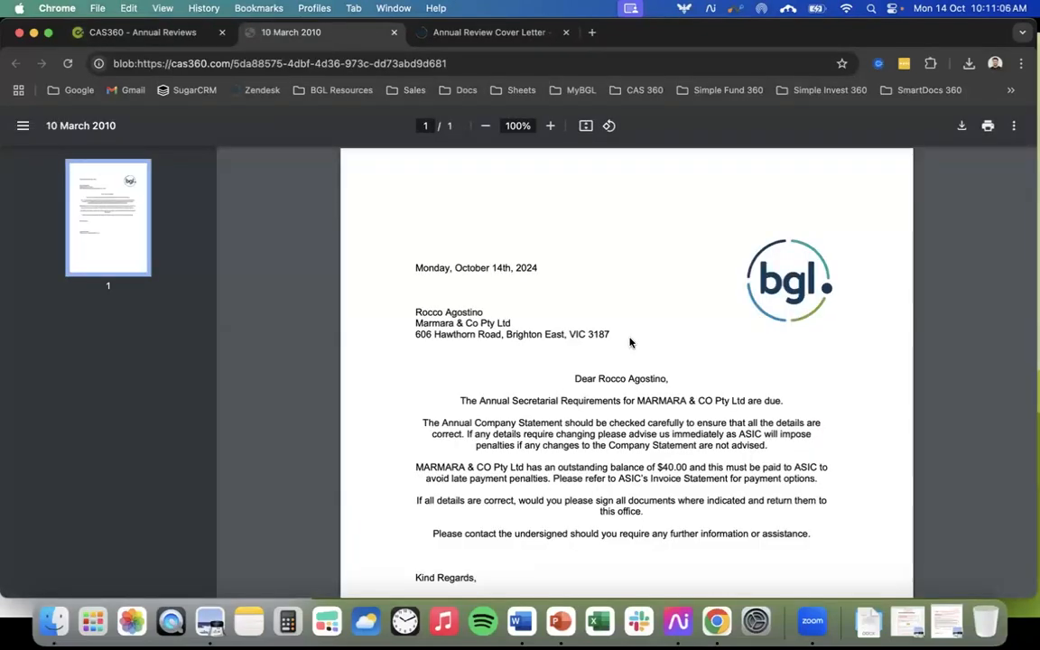
scroll(630, 343, down, 1)
scroll(388, 214, down, 1)
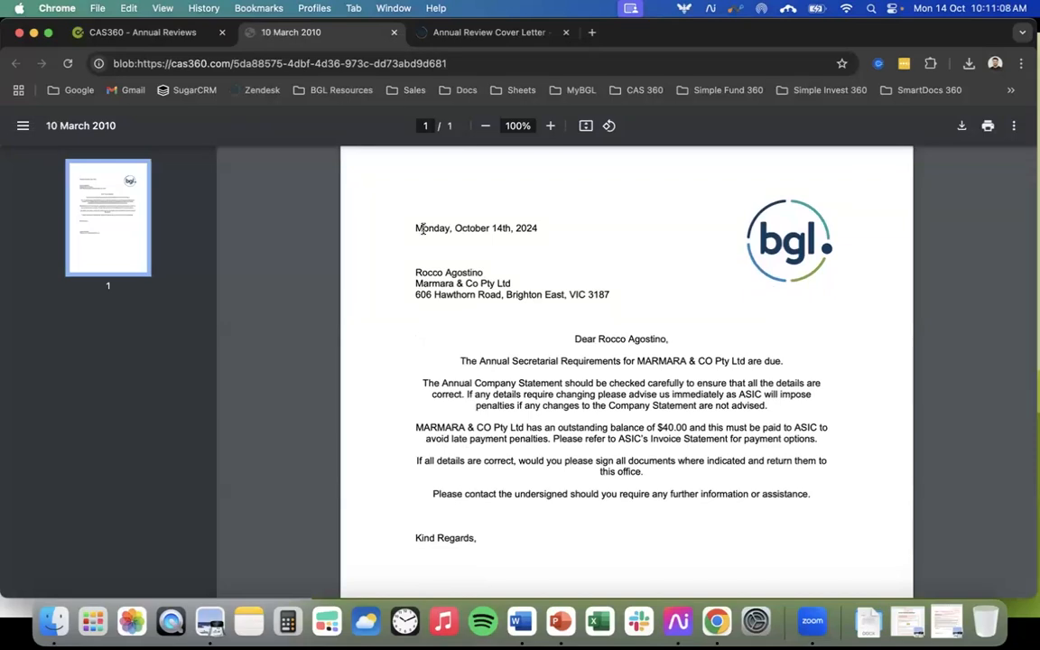
triple_click(500, 228)
double_click(431, 228)
click(432, 227)
drag(413, 284, 512, 284)
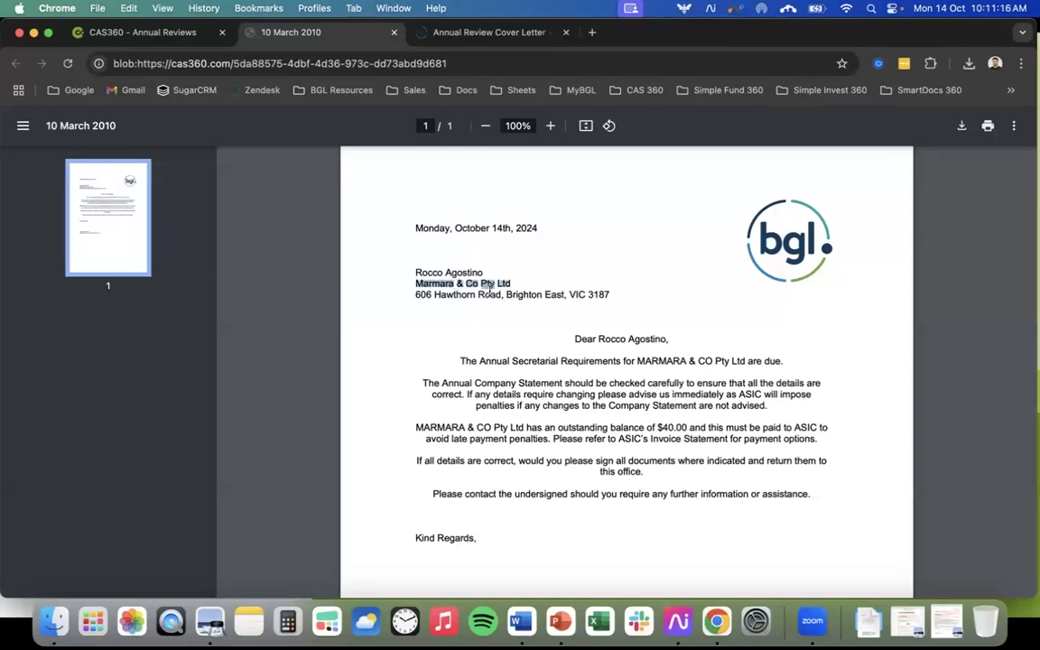
scroll(700, 401, down, 1)
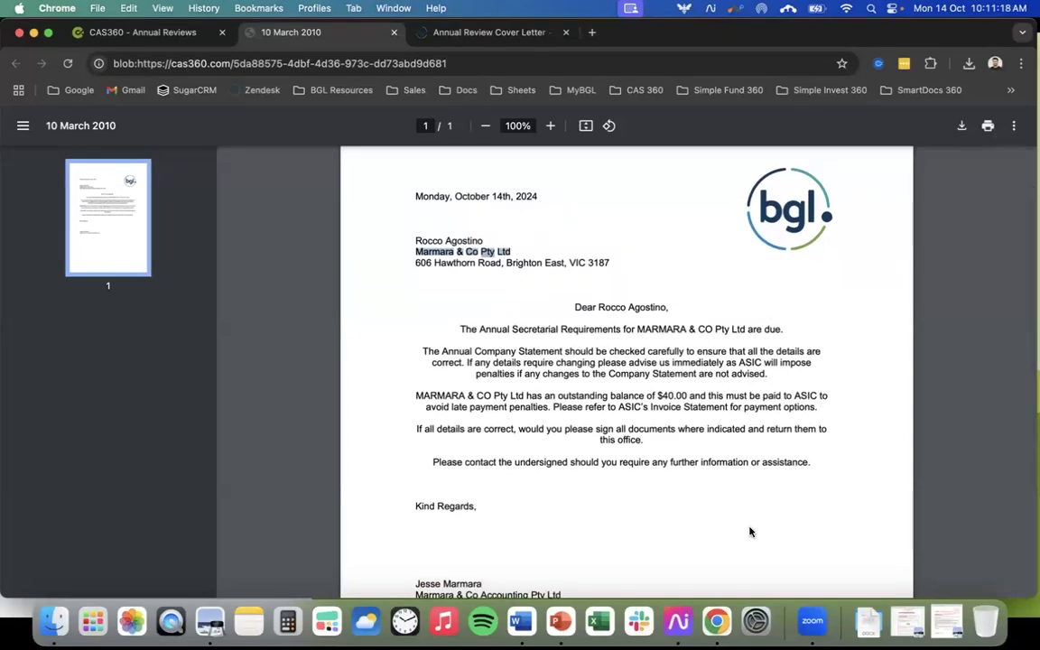
scroll(771, 400, up, 1)
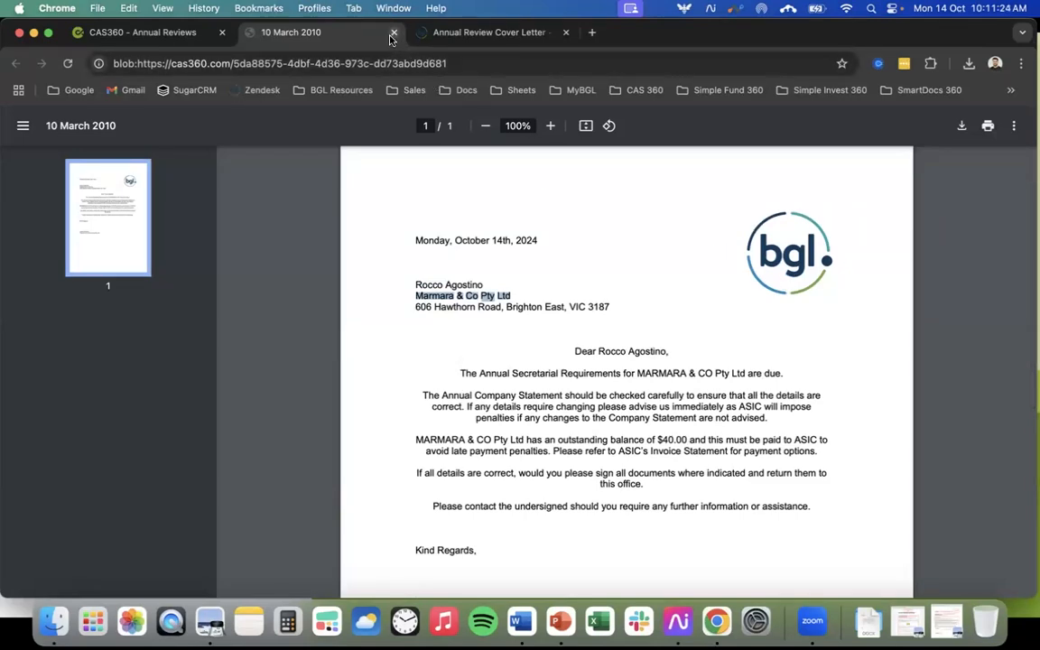
click(180, 34)
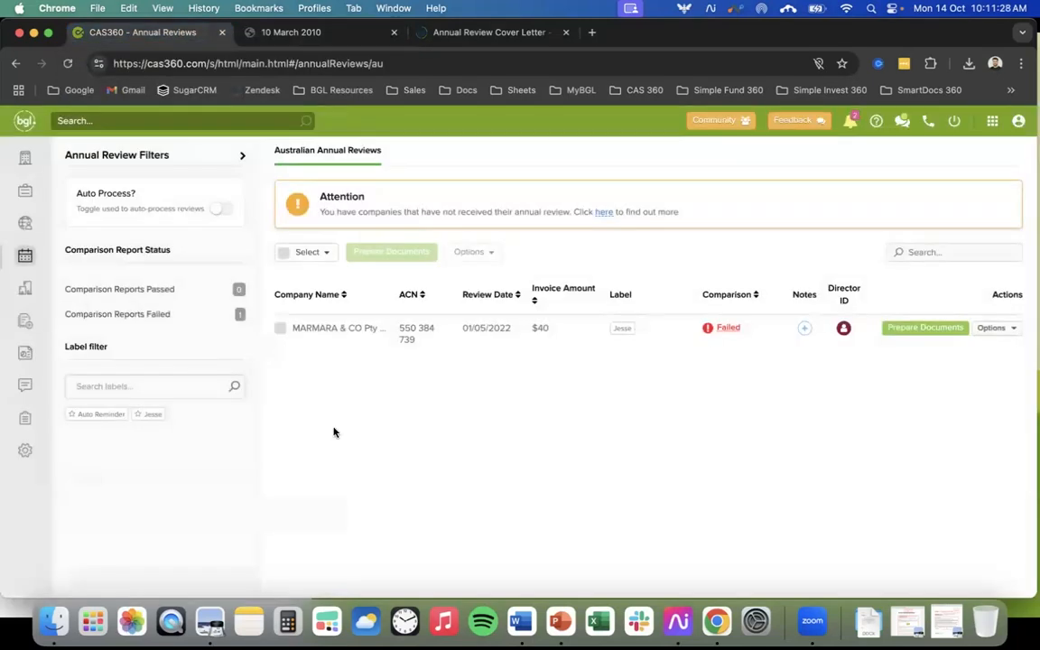
key(ctrl+Up)
click(355, 304)
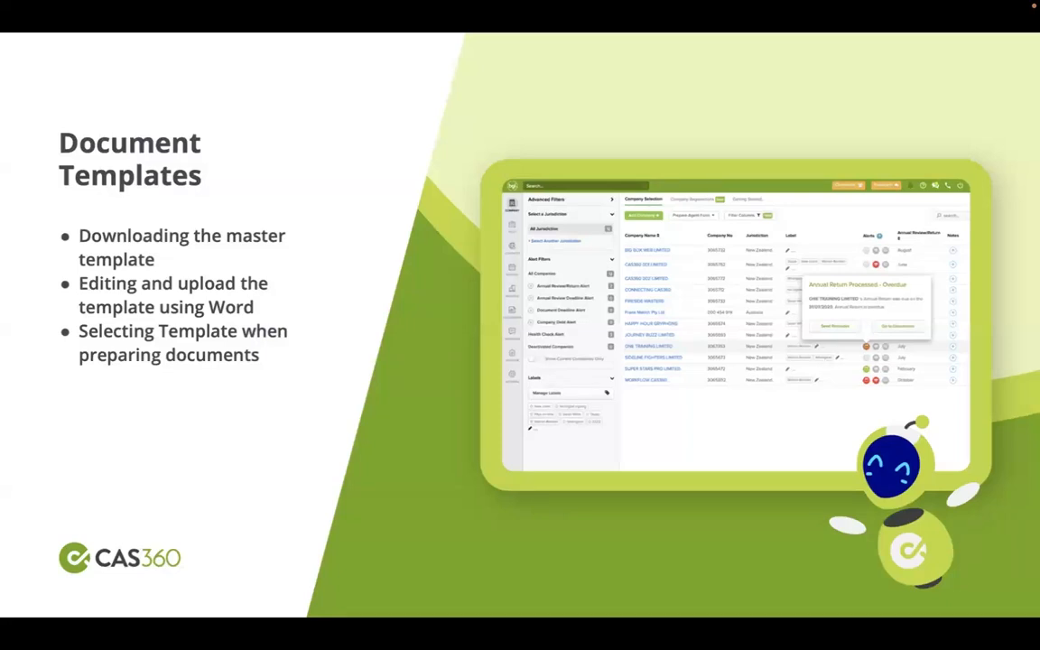
key(Right)
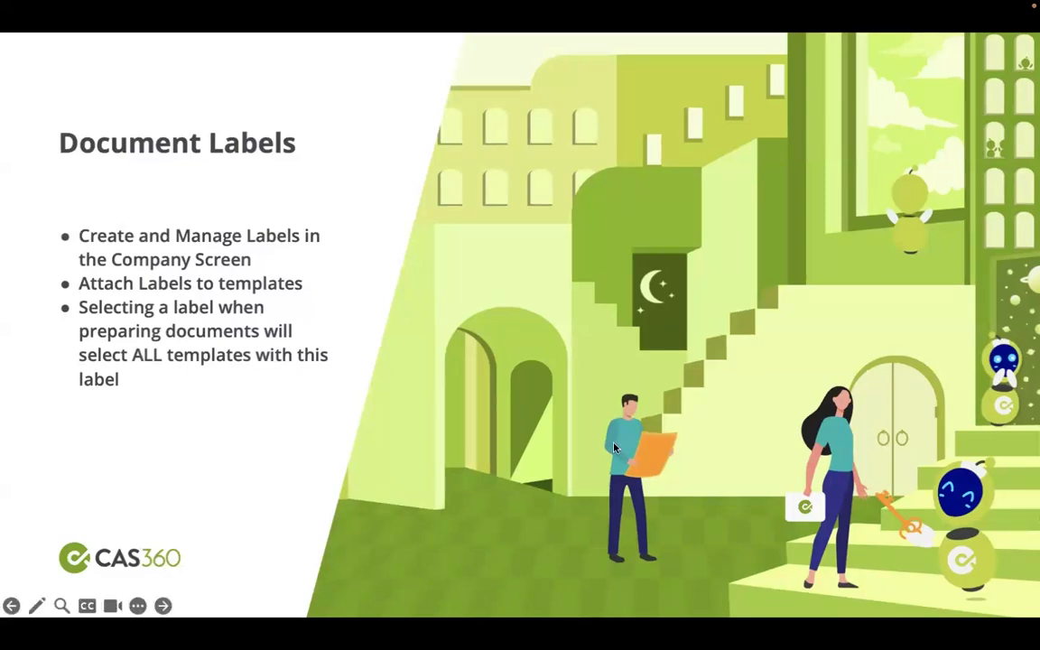
key(ctrl+Up)
click(663, 471)
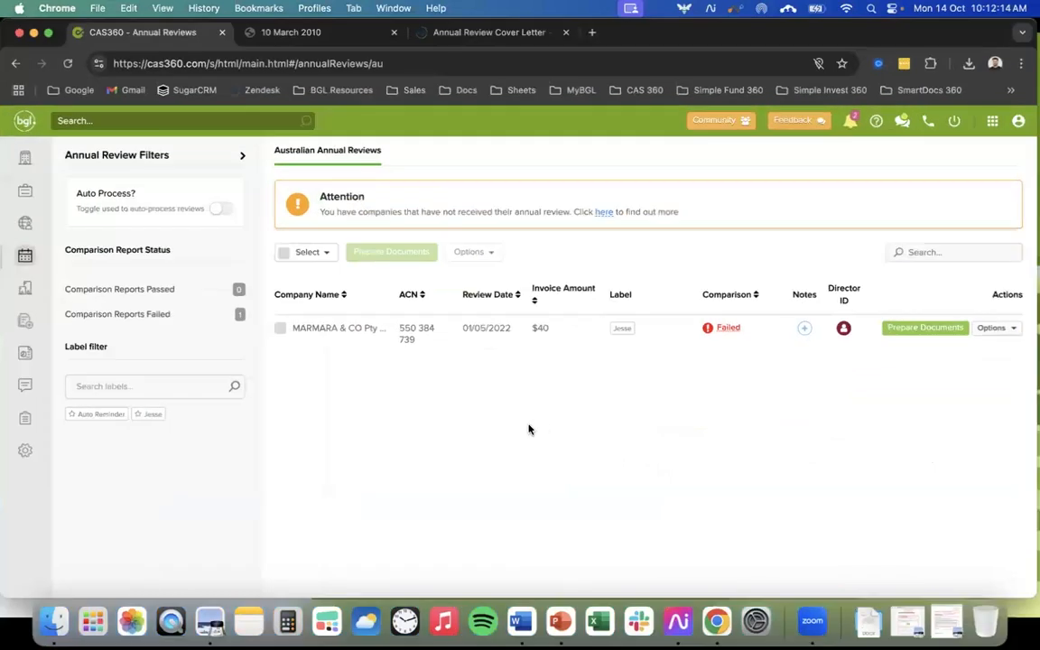
Create a new label named Training on the Companies screen and reload the page
click(27, 164)
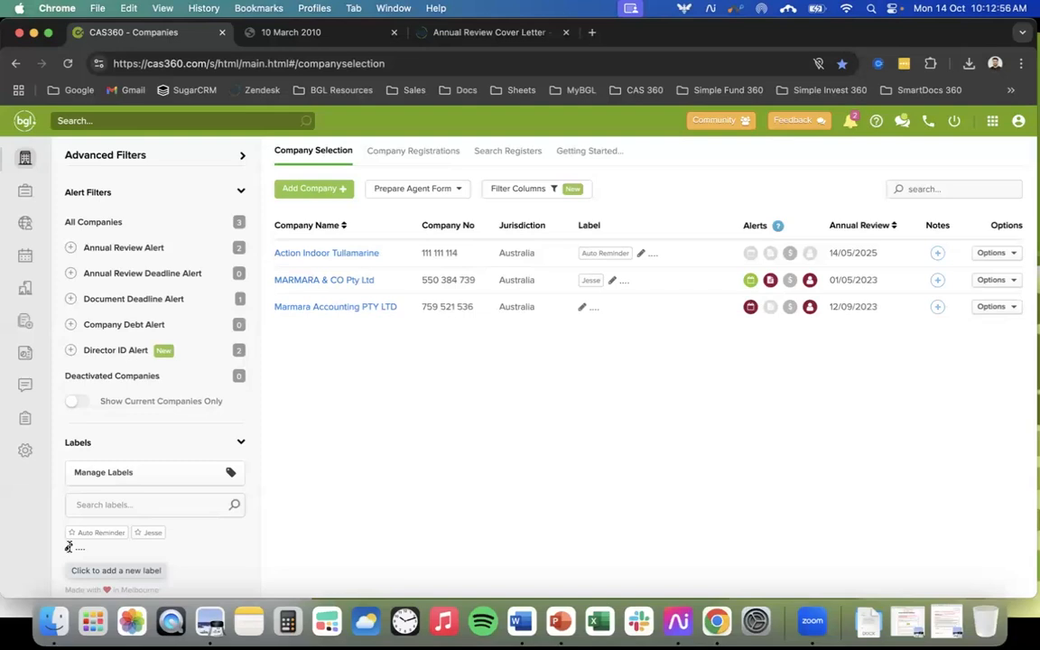
click(68, 546)
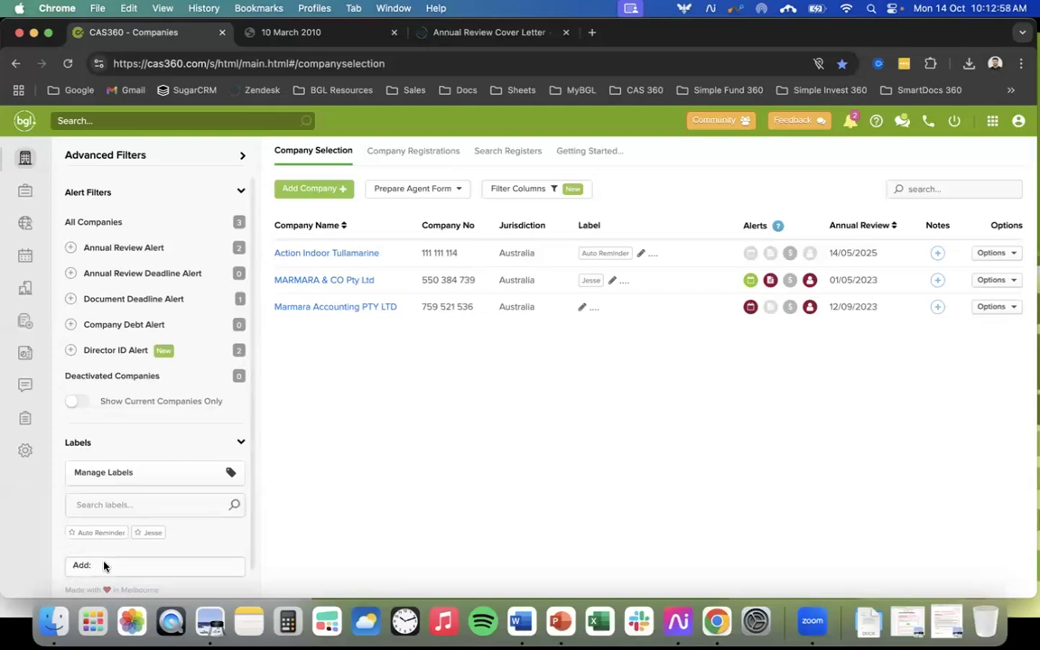
text(Training)
key(Return)
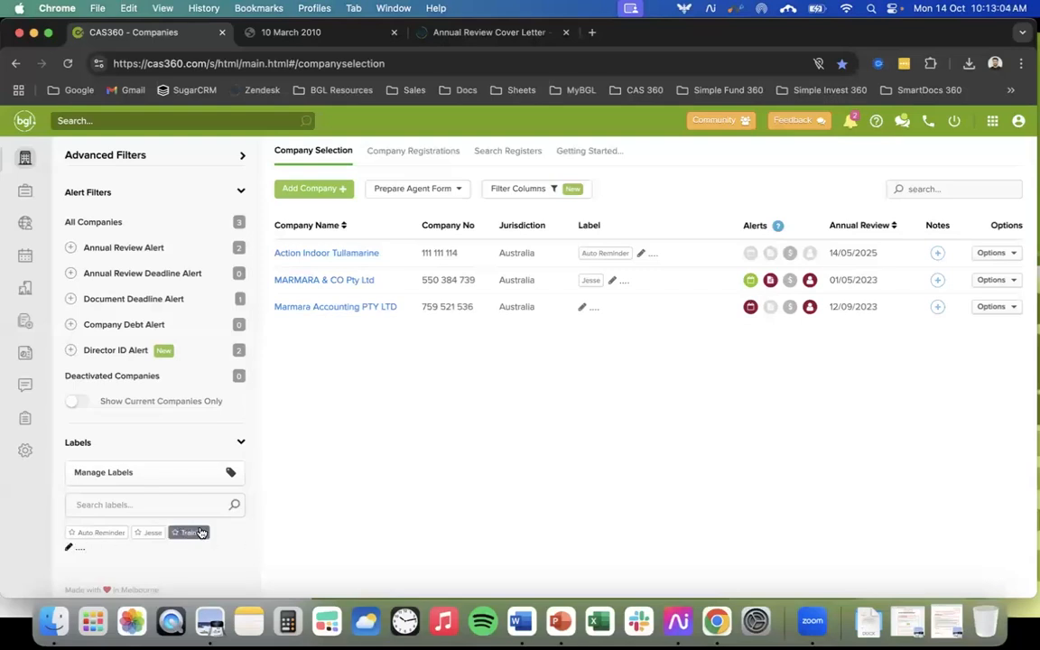
click(287, 67)
key(Return)
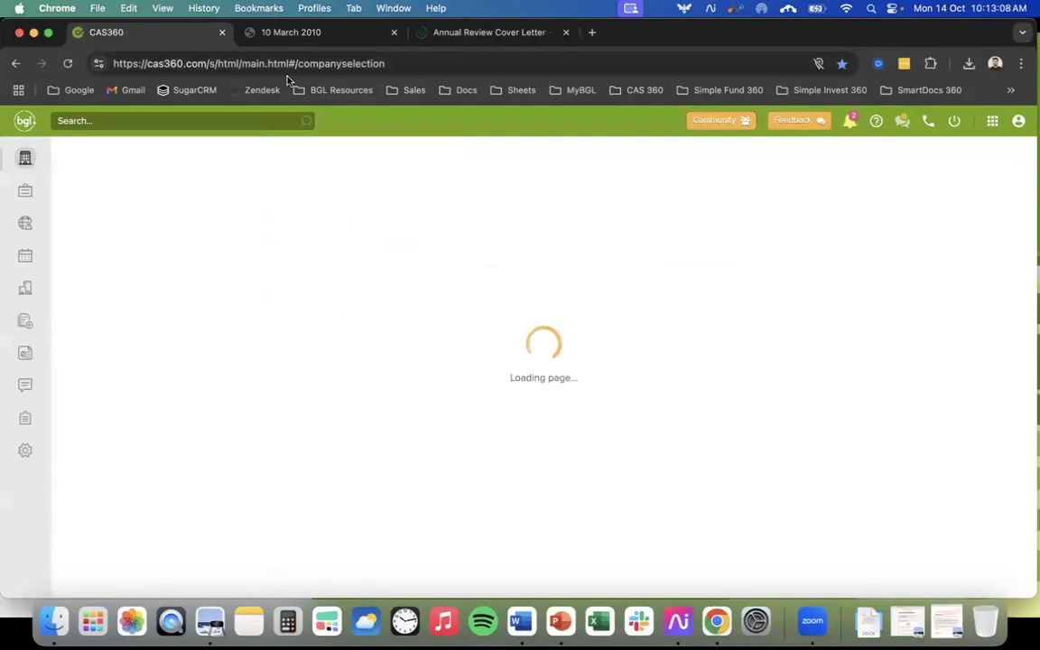
Attach the Training label to the uploaded Annual Review Cover Letter.docx in the Annual Review Cover Letter document set
click(25, 451)
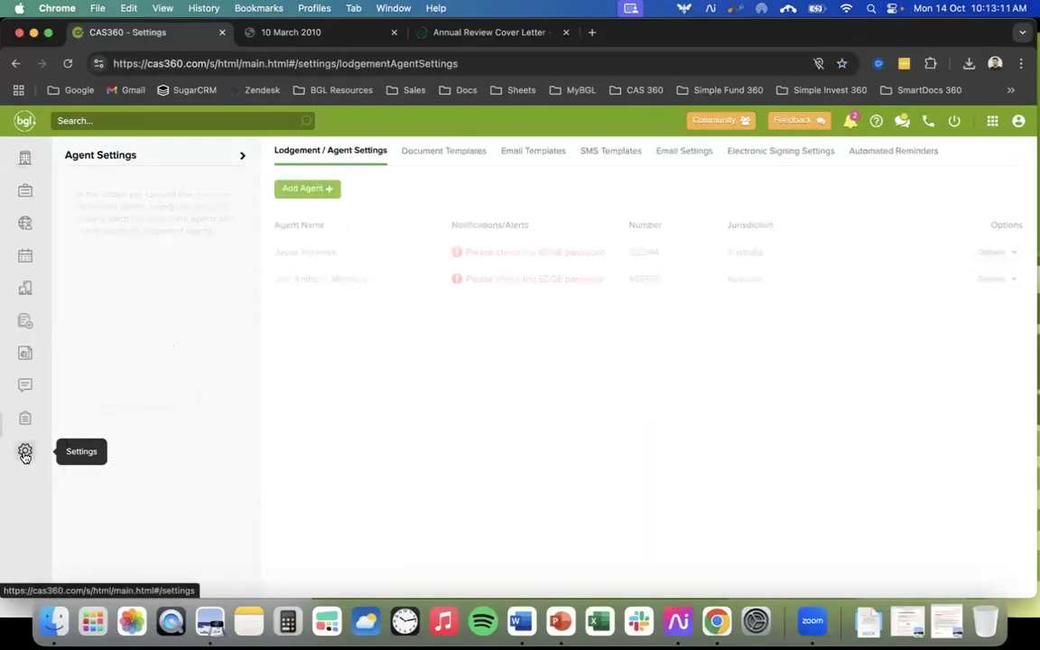
click(449, 151)
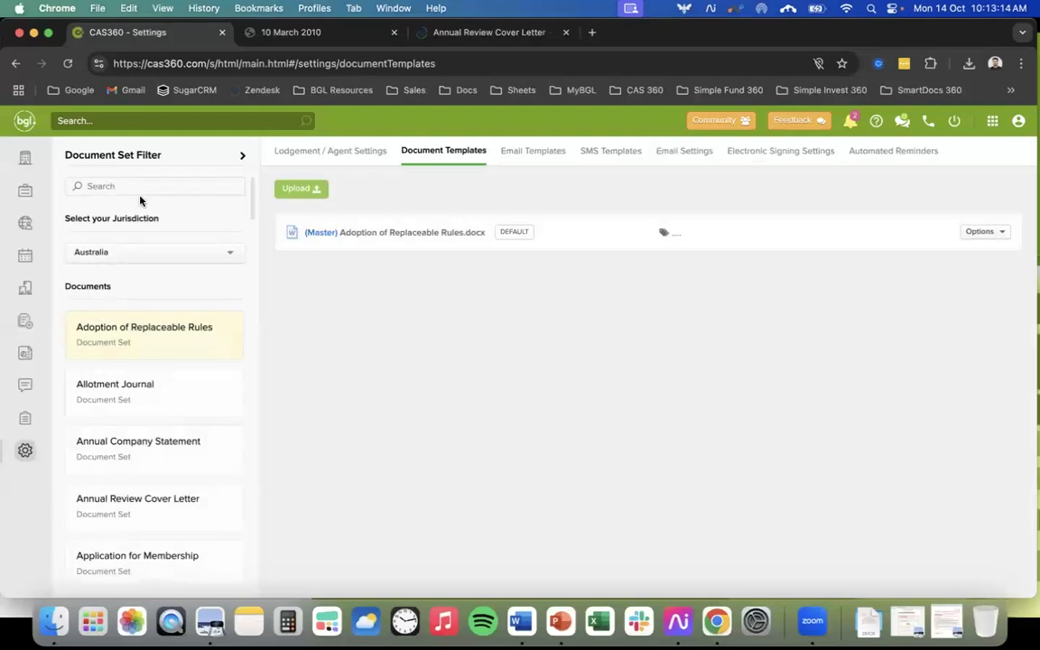
click(138, 189)
text(annual)
click(148, 405)
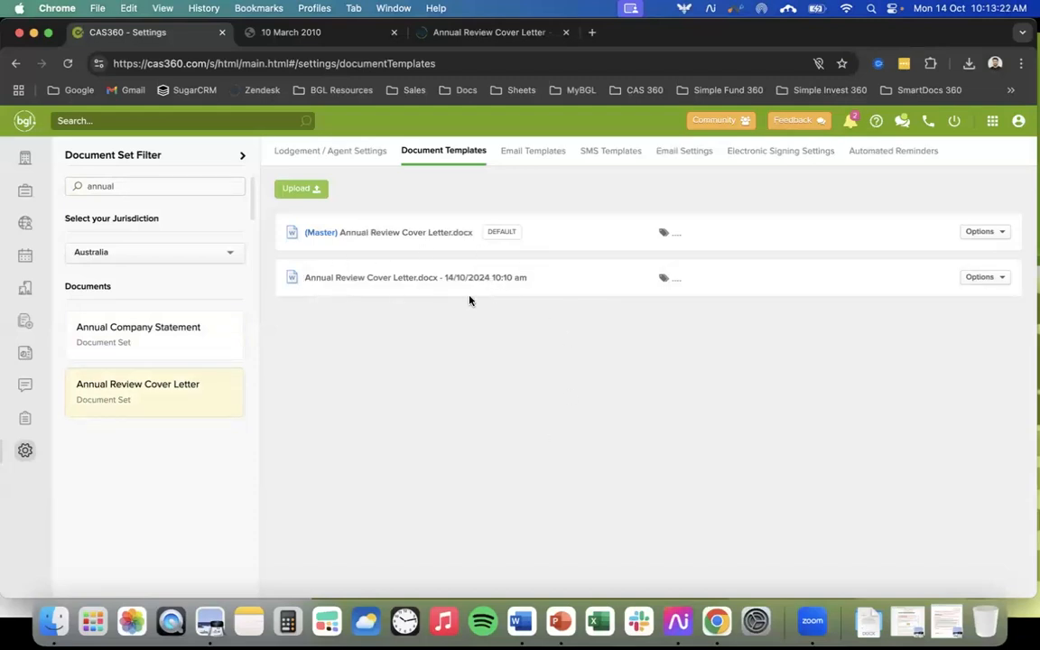
click(664, 278)
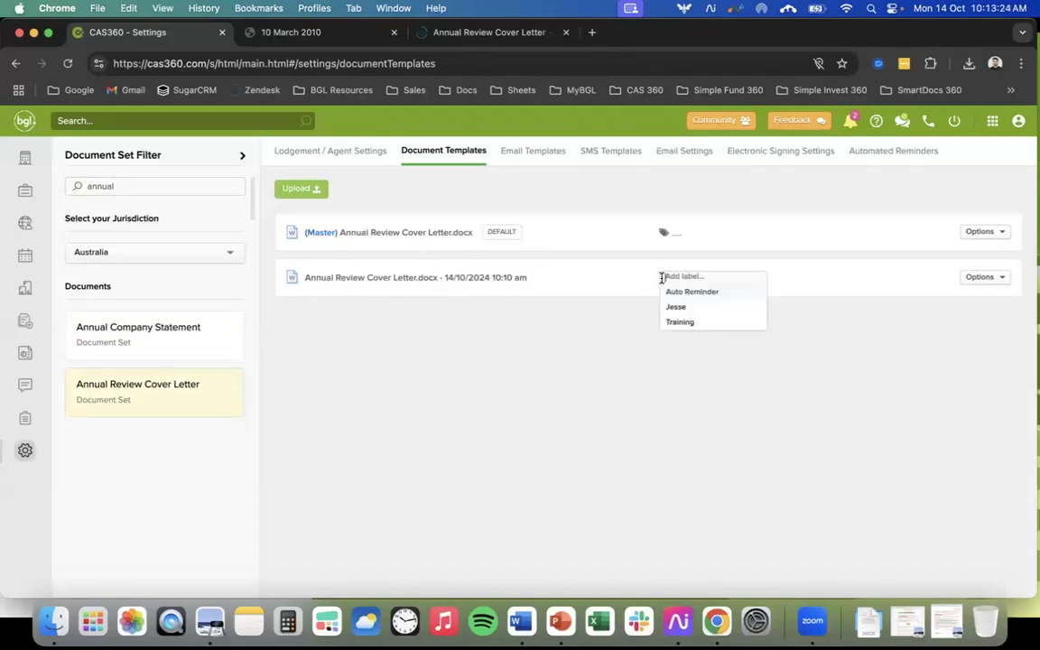
click(677, 323)
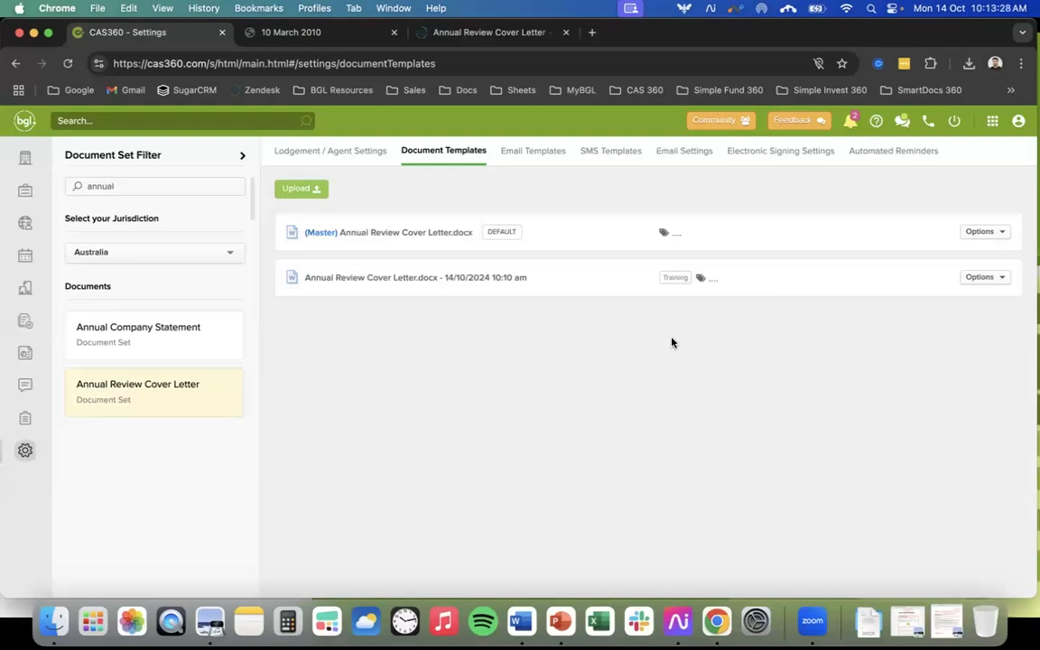
Prepare the MARMARA & CO Pty Ltd annual review documents with the cover letter included and Training as the document template
click(26, 256)
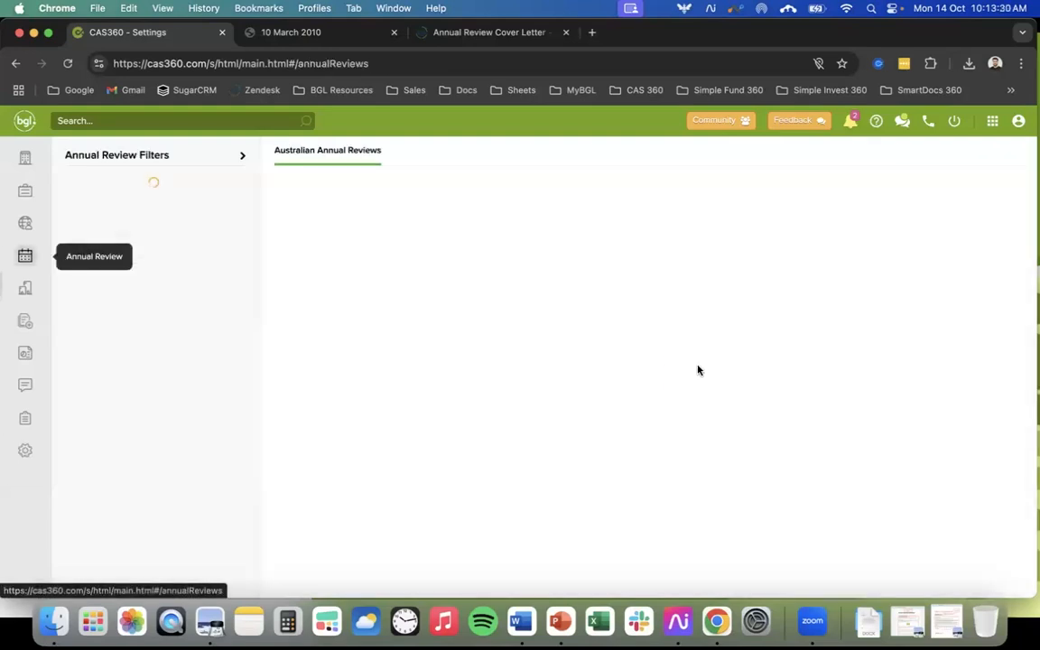
click(943, 330)
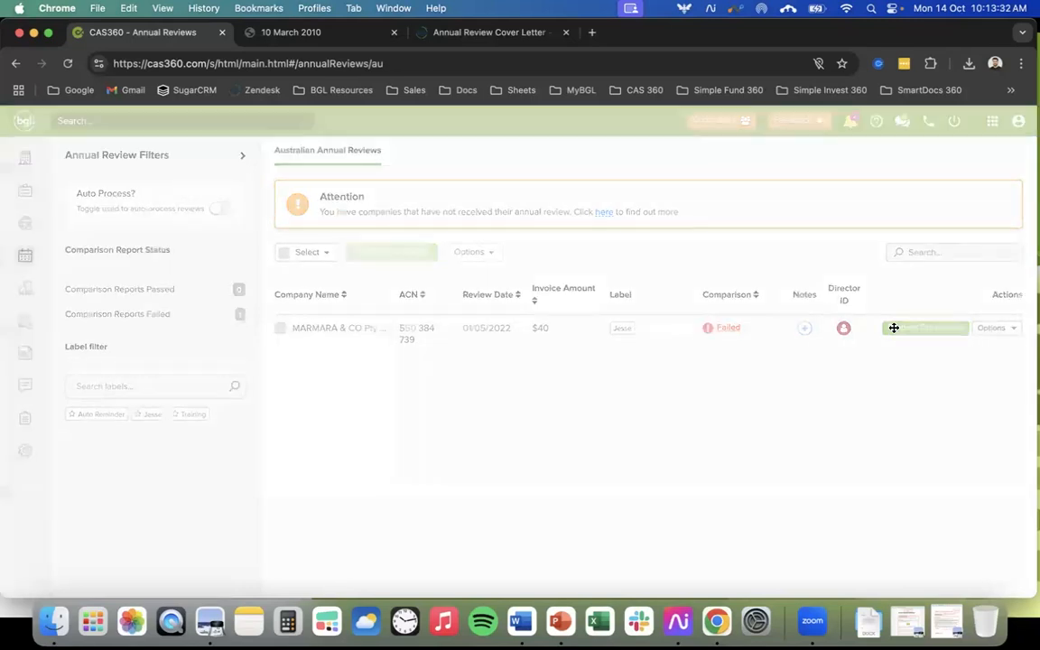
click(346, 296)
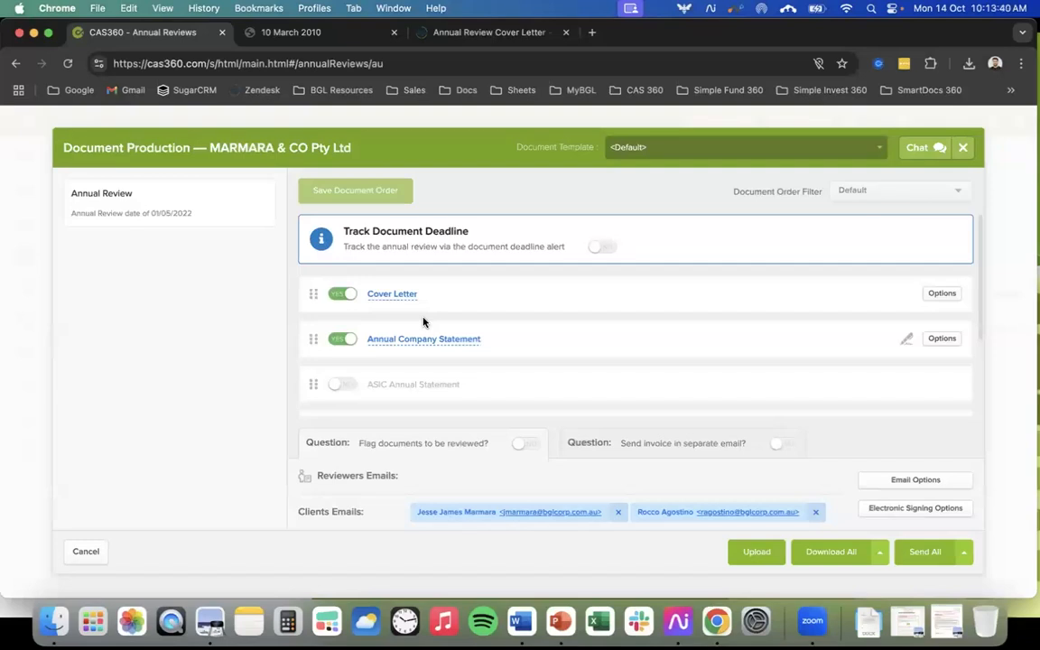
scroll(485, 349, down, 1)
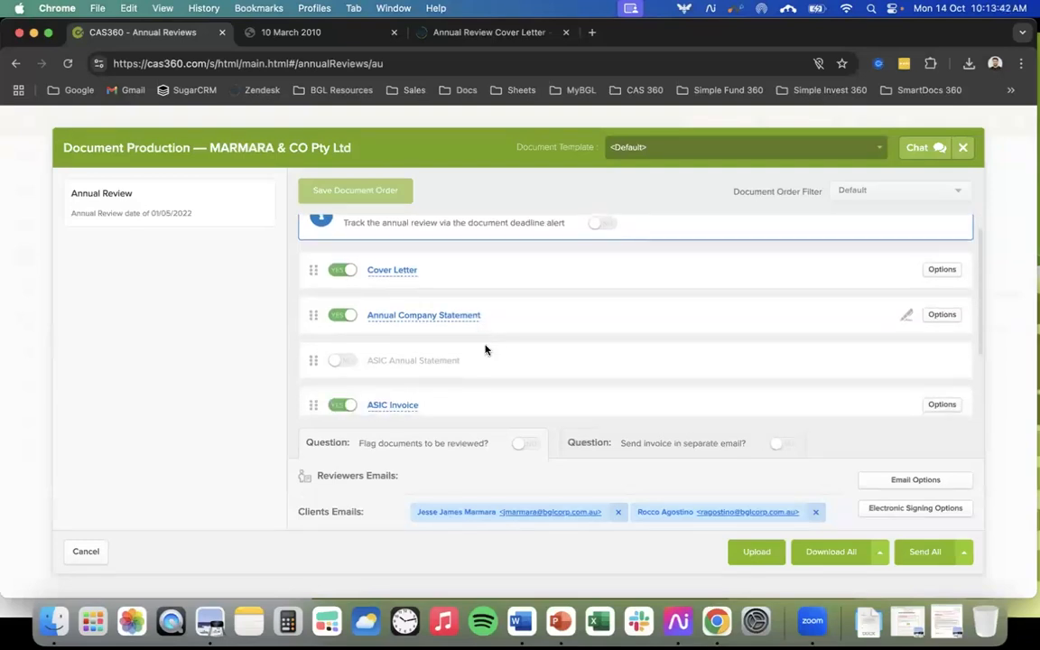
scroll(485, 349, up, 1)
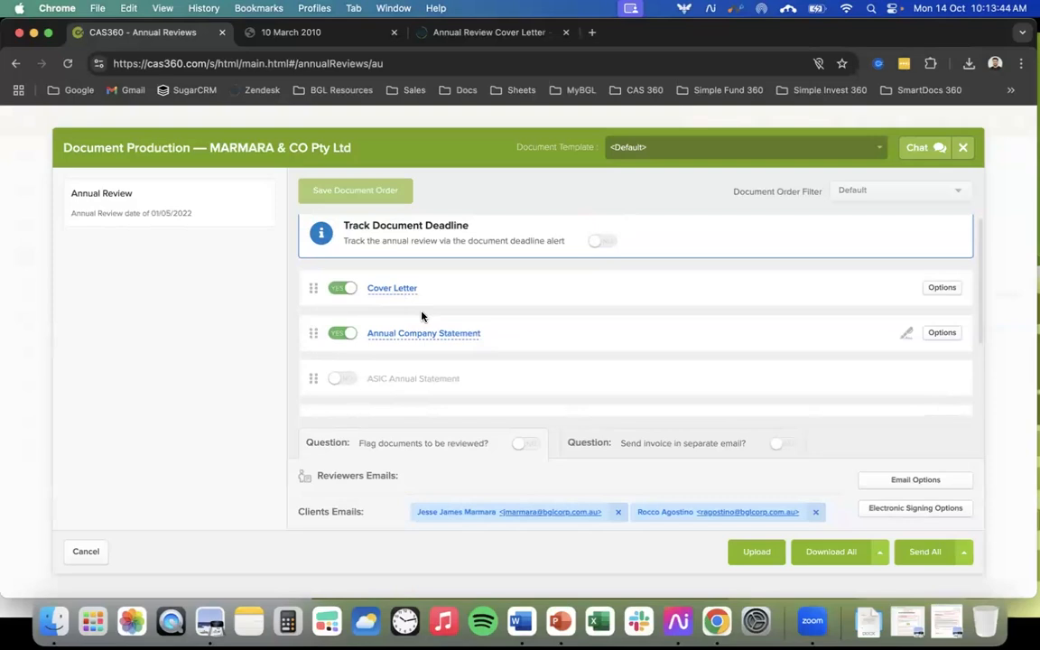
scroll(421, 314, up, 1)
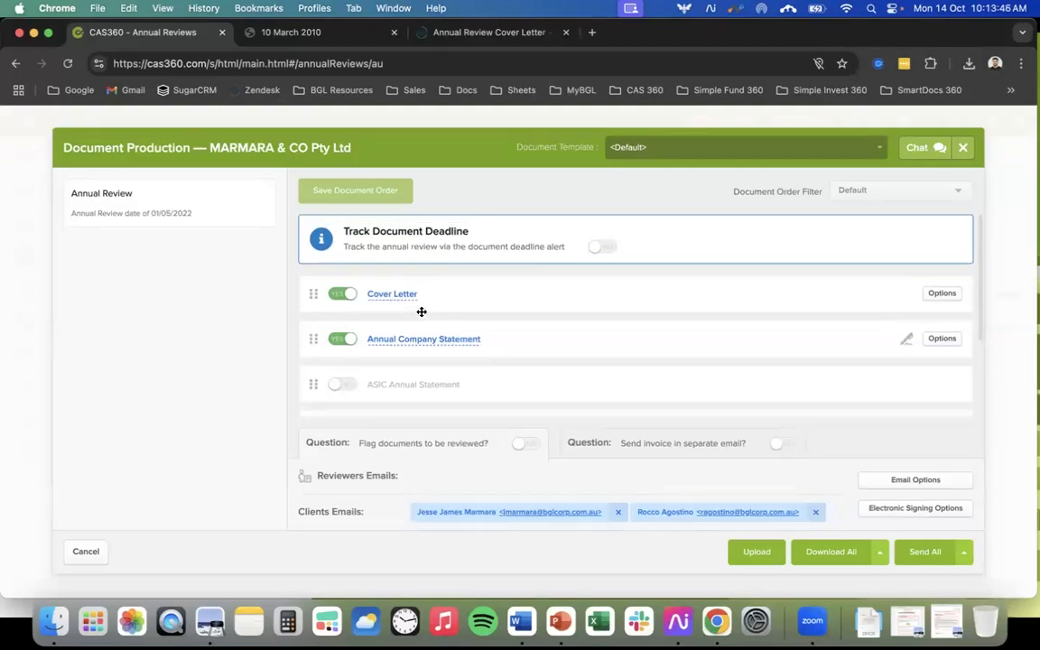
click(685, 152)
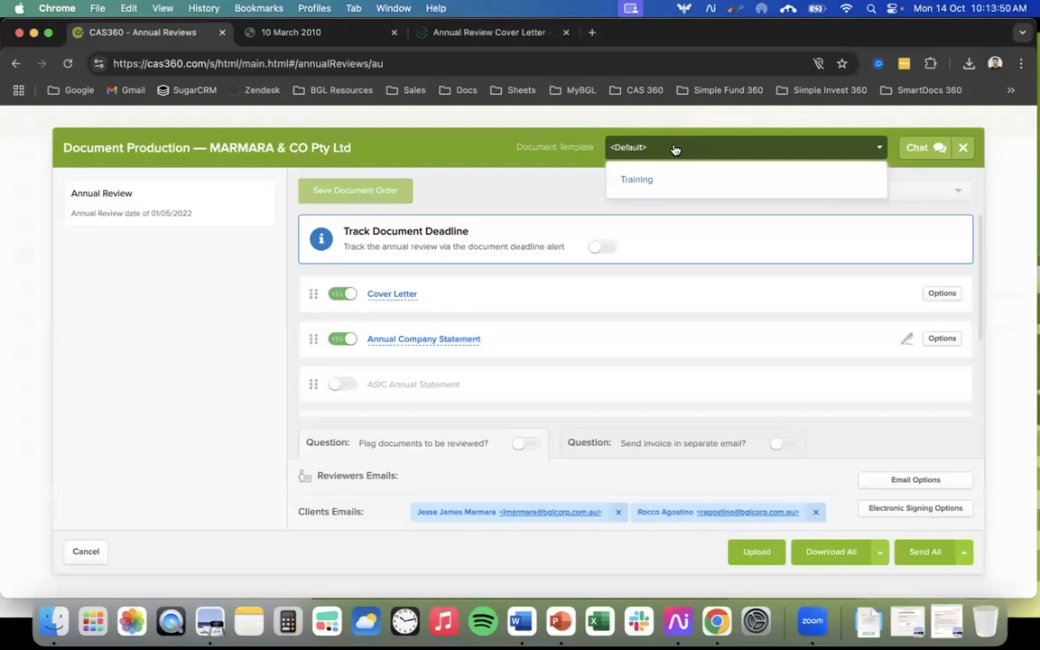
click(652, 183)
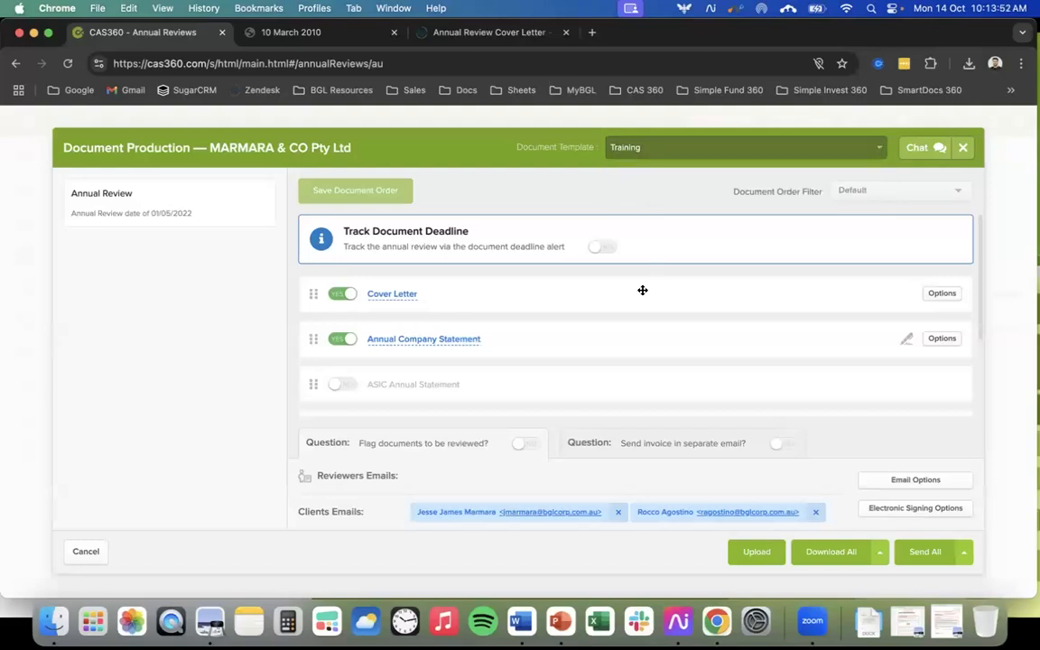
Preview the cover letter produced with the Training label, check its layout, and return to document production
click(395, 297)
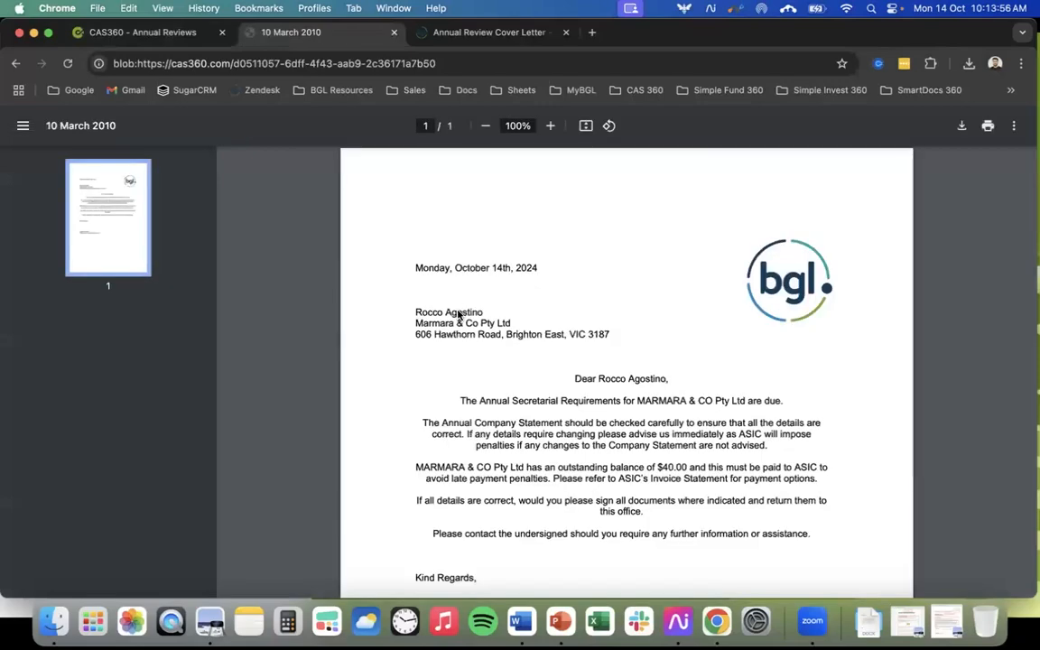
scroll(629, 366, down, 1)
scroll(629, 367, up, 1)
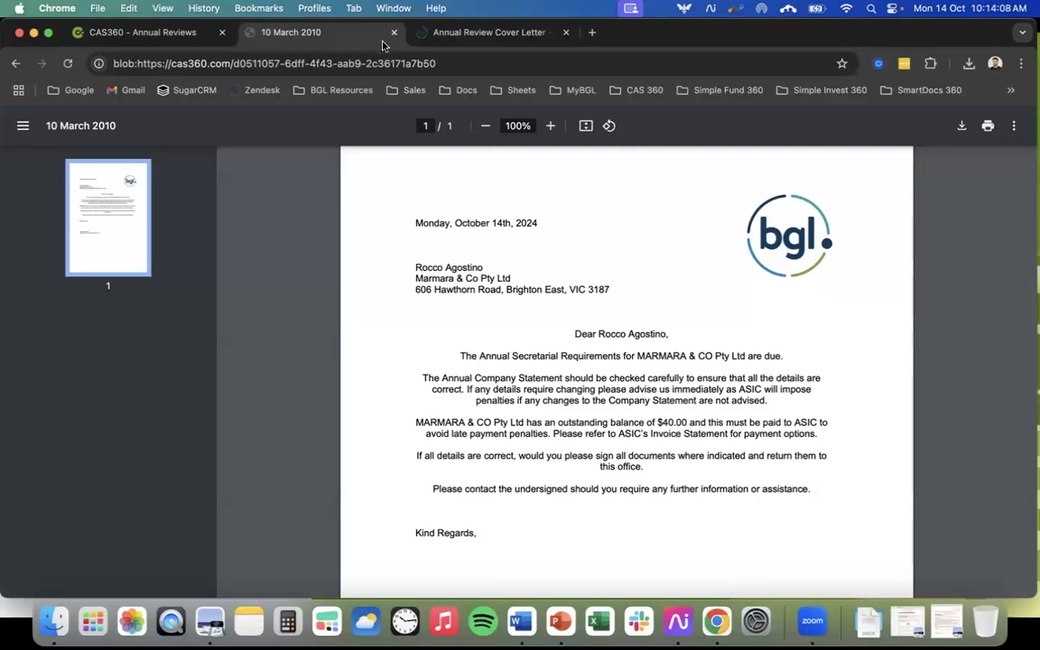
click(145, 33)
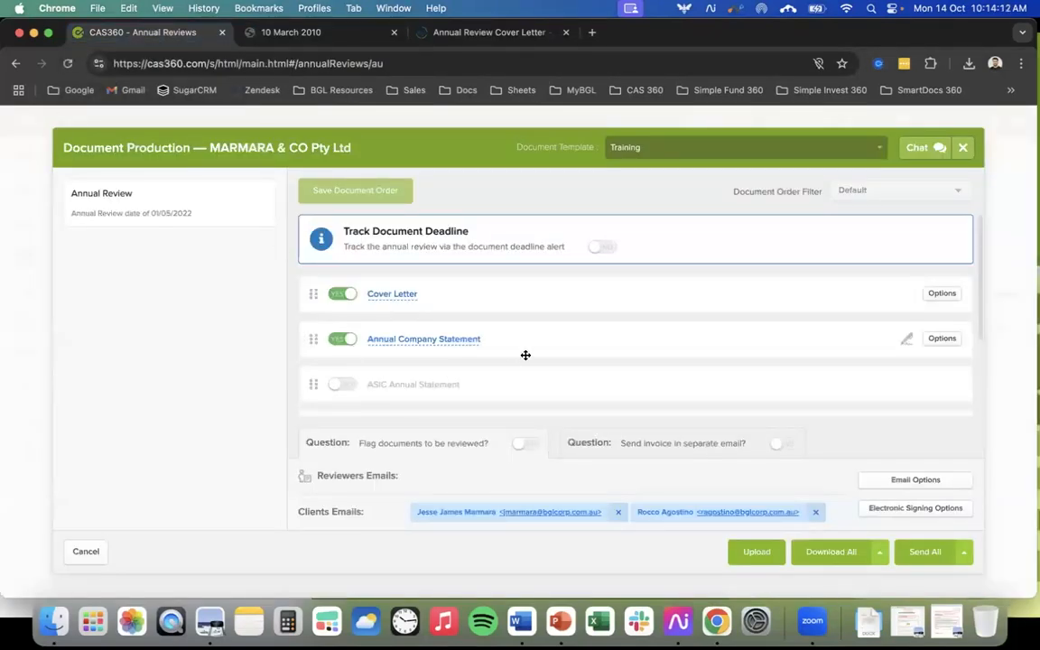
key(ctrl+Up)
click(321, 222)
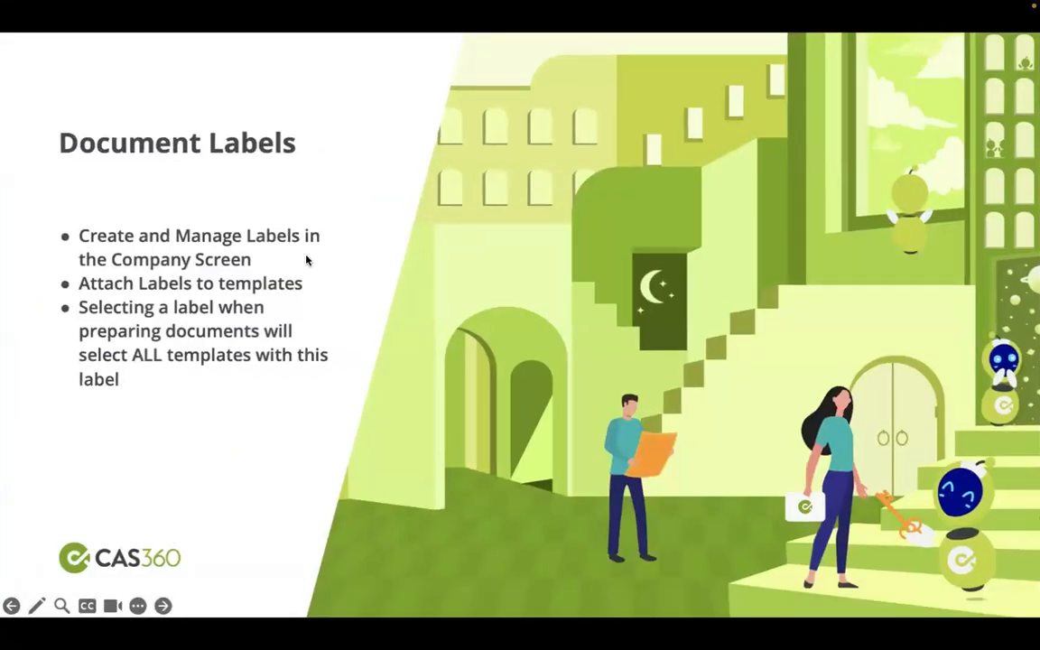
Switch from the presentation to CAS 360, close the MARMARA & CO Pty Ltd document production and open the email template settings
key(Right)
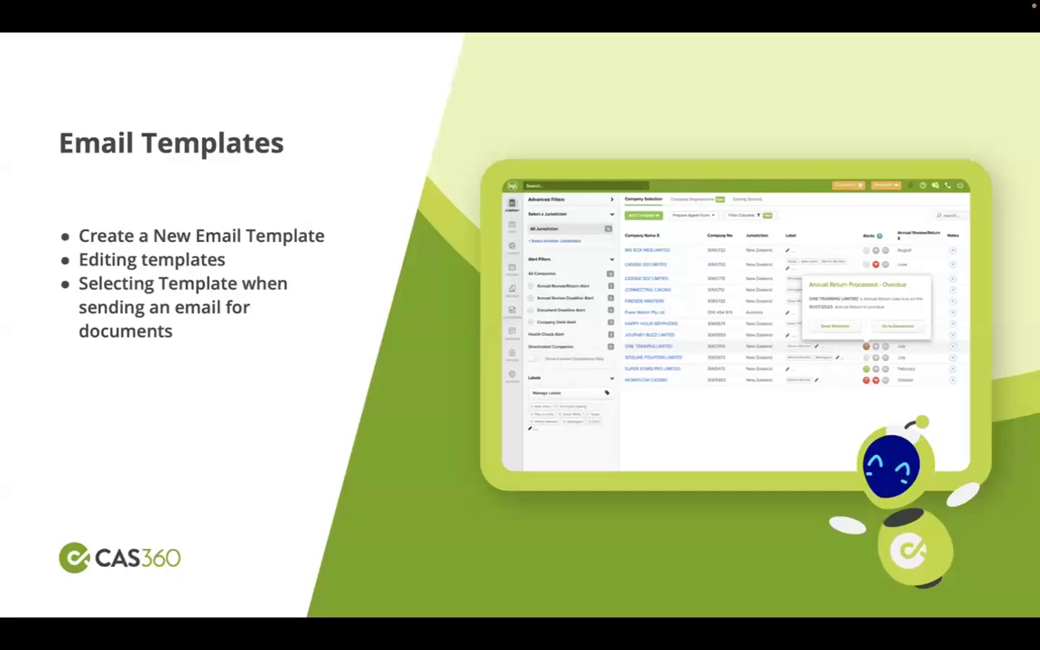
key(ctrl+Up)
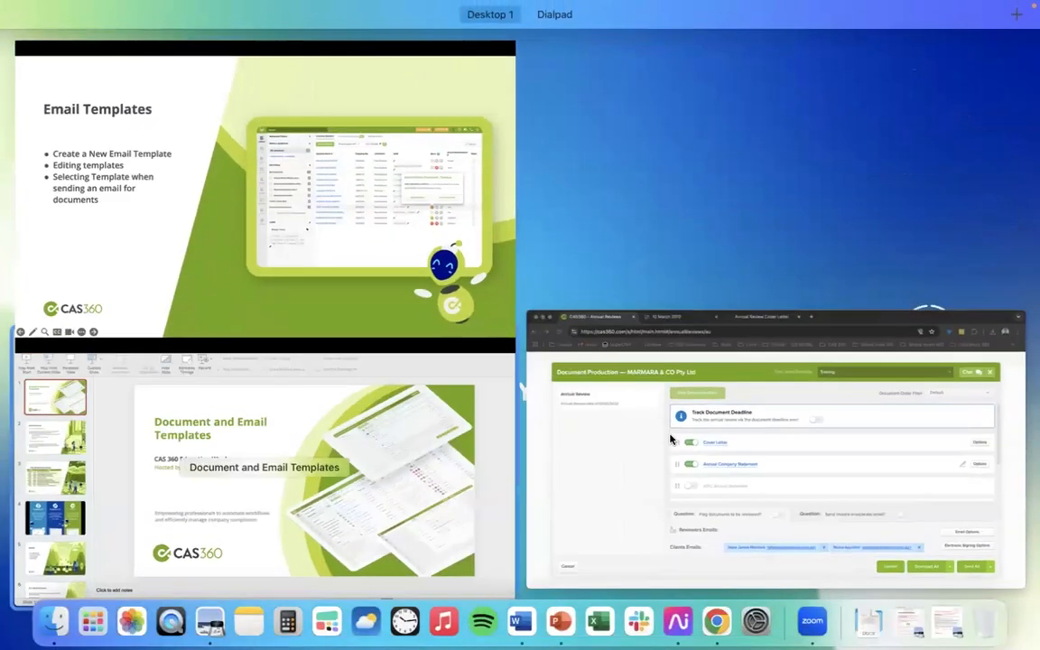
click(673, 438)
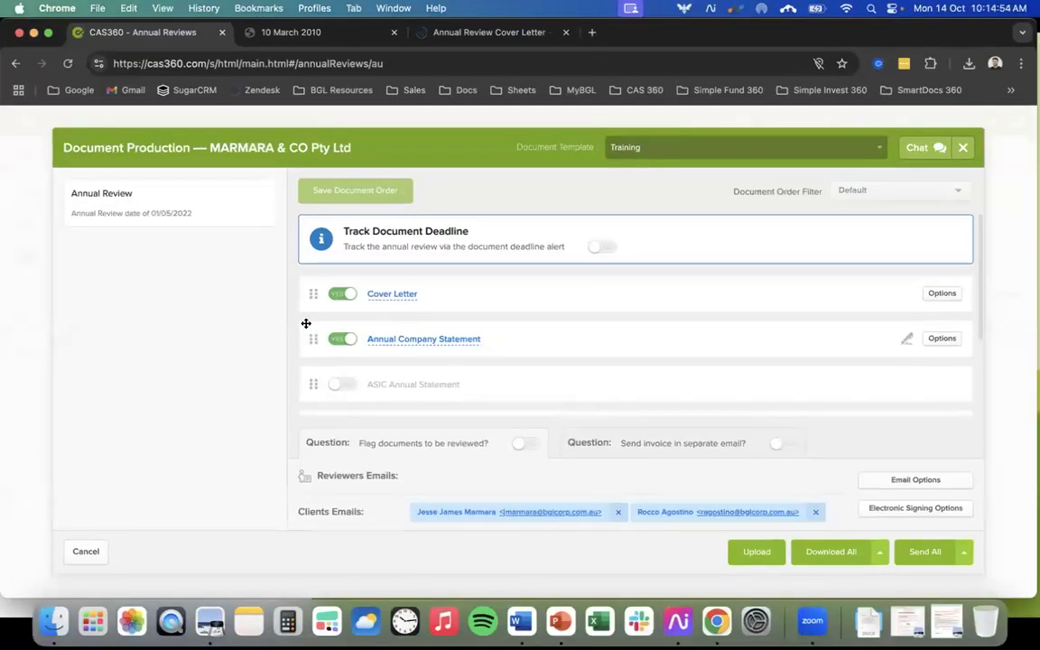
click(964, 148)
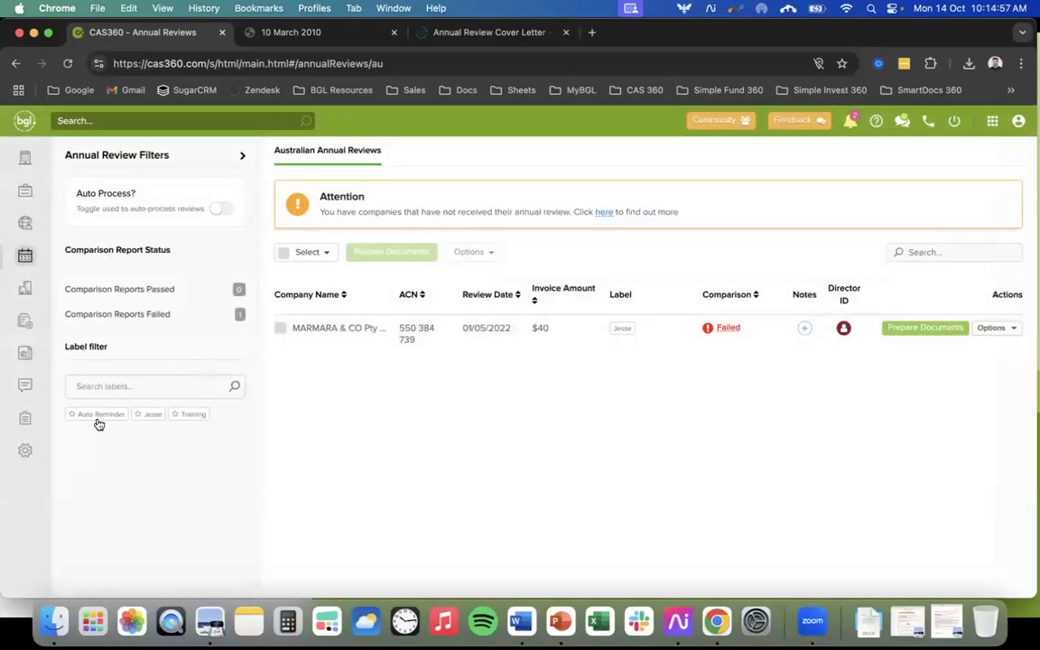
click(25, 452)
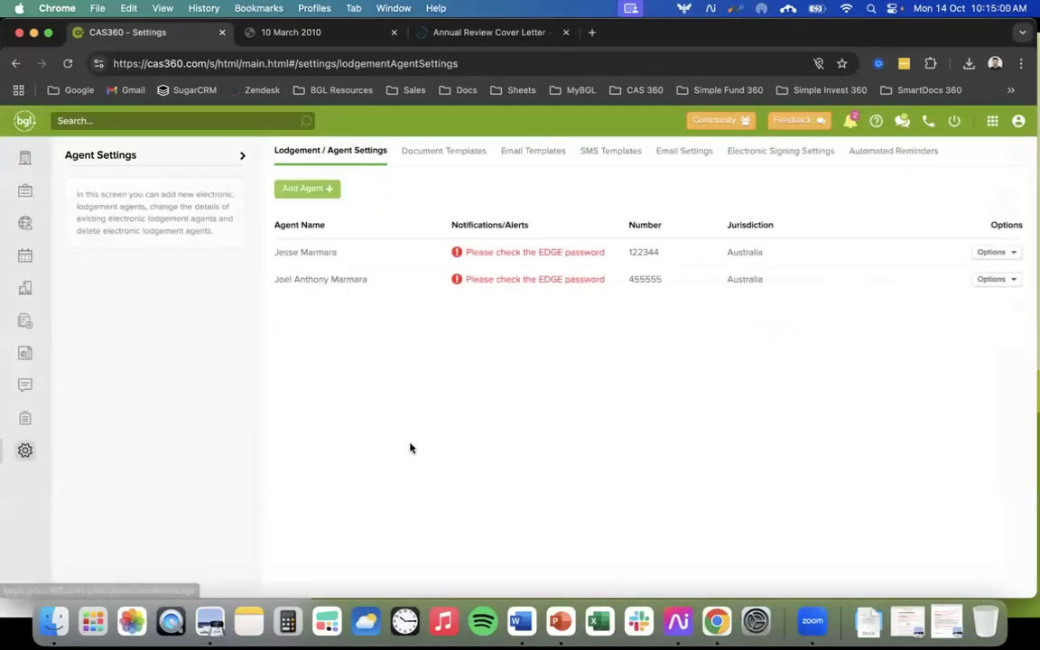
click(535, 152)
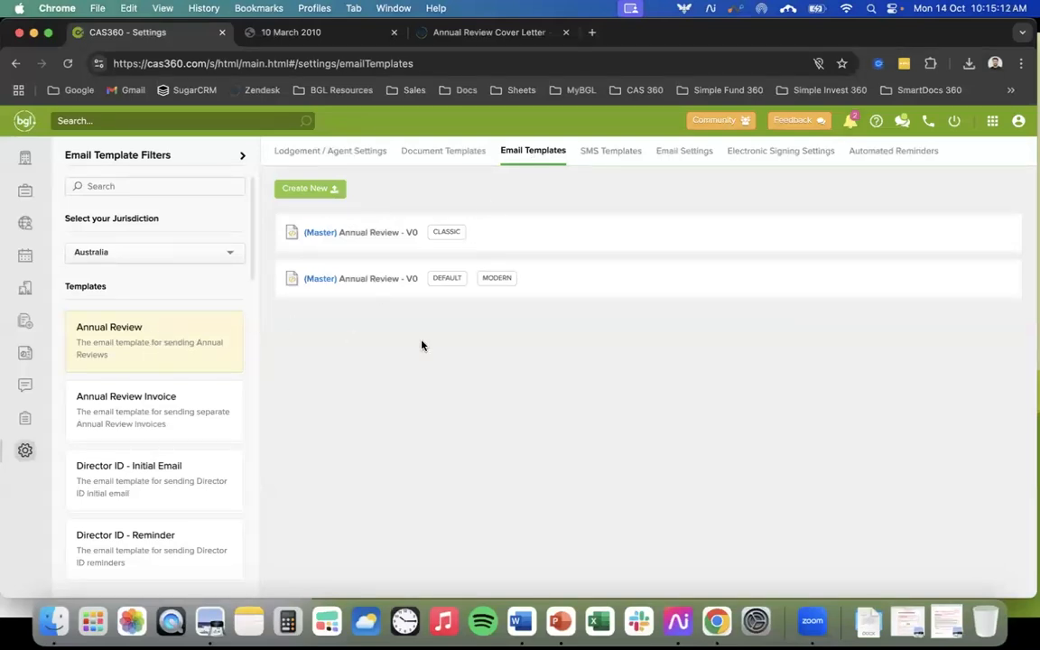
Look through the available Australian email templates, the jurisdiction options and the template search
scroll(140, 430, down, 5)
scroll(142, 433, down, 10)
scroll(143, 433, down, 1)
scroll(143, 433, up, 5)
scroll(142, 431, up, 15)
click(228, 255)
click(229, 256)
click(115, 186)
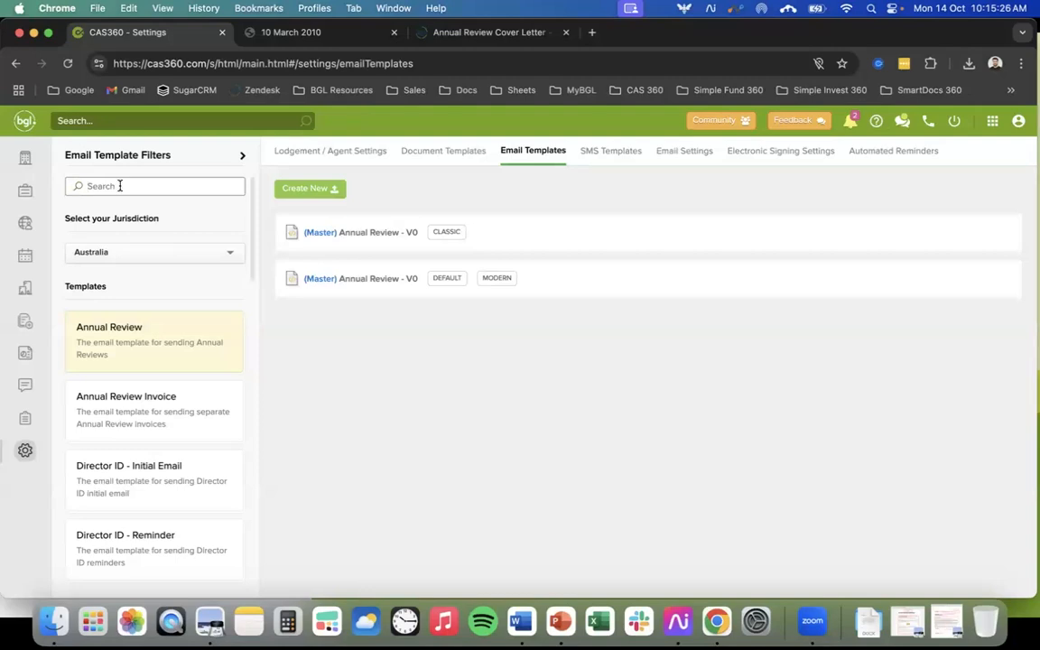
click(318, 376)
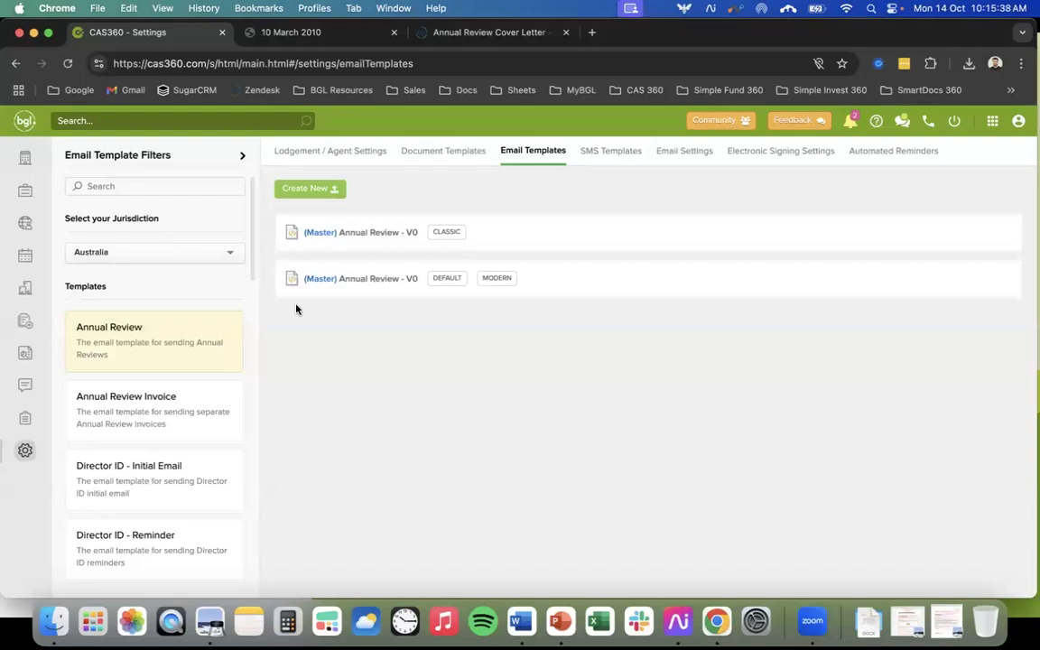
Examine the classic master Annual Review email template from its title to its closing illustration, and close it without editing
click(379, 236)
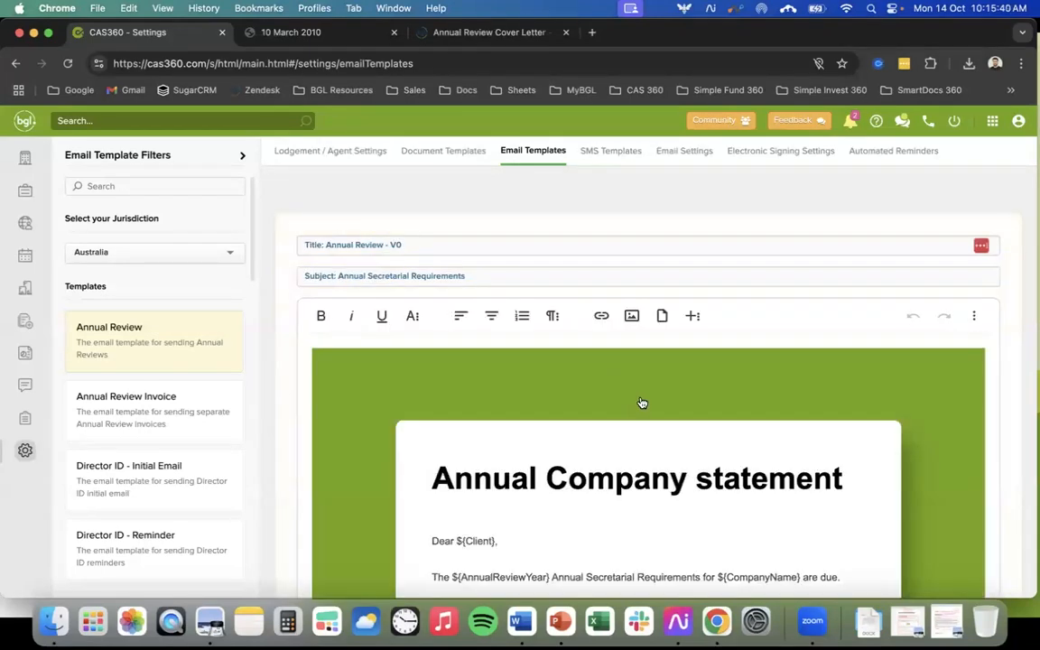
scroll(641, 402, down, 2)
scroll(642, 402, down, 2)
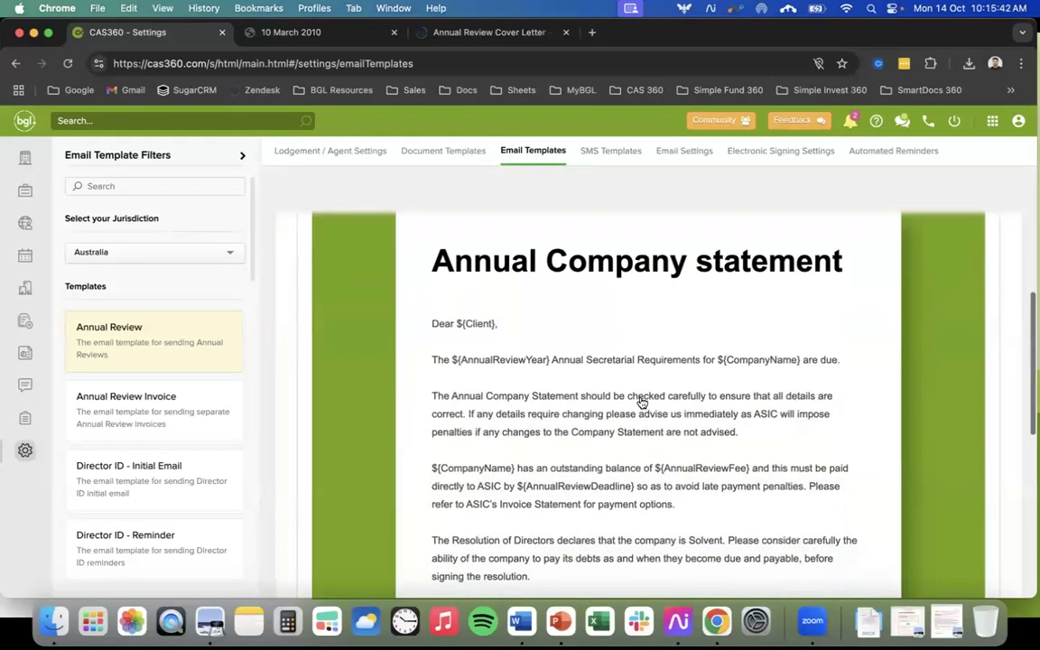
scroll(642, 403, up, 5)
scroll(642, 403, down, 8)
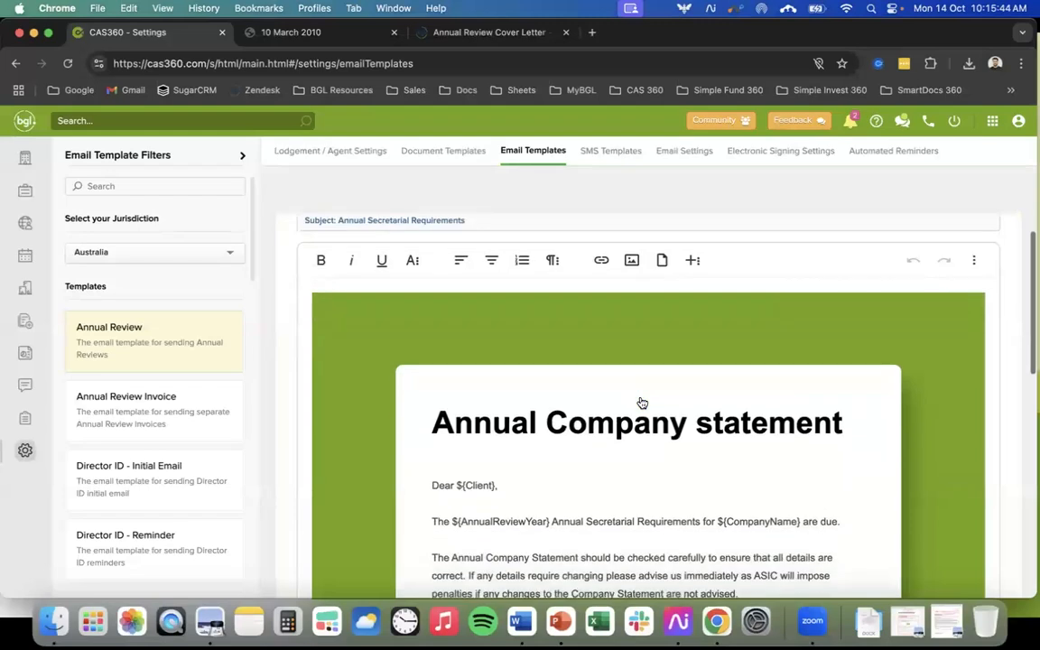
scroll(642, 403, down, 5)
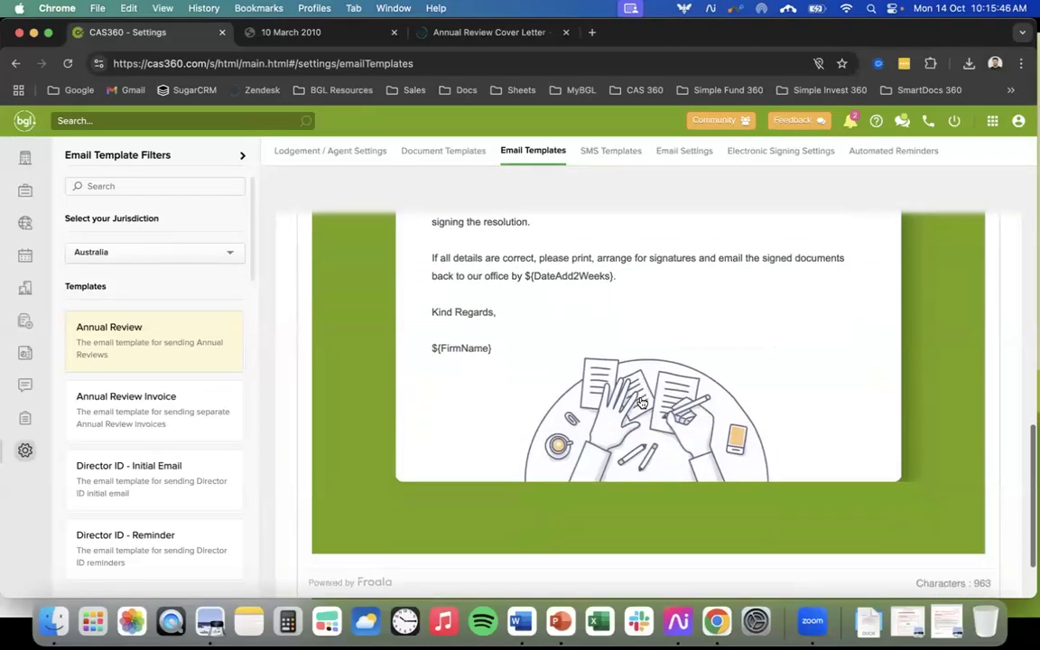
scroll(642, 402, up, 13)
scroll(642, 403, down, 13)
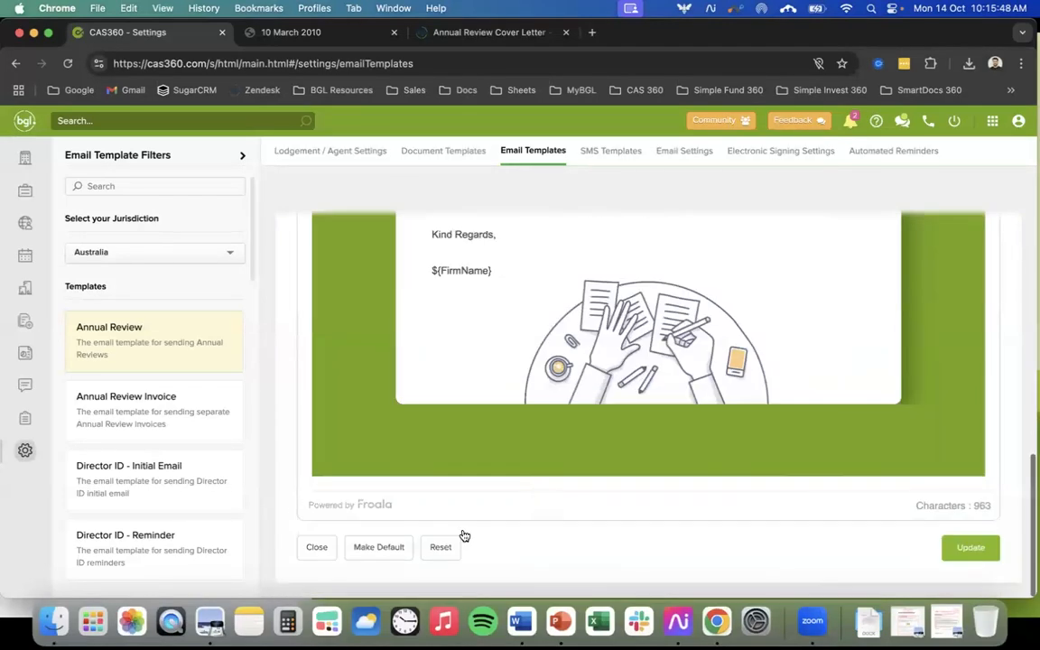
click(318, 548)
Examine the modern master Annual Review email template, including its title, subject and body, and close it without editing
click(365, 286)
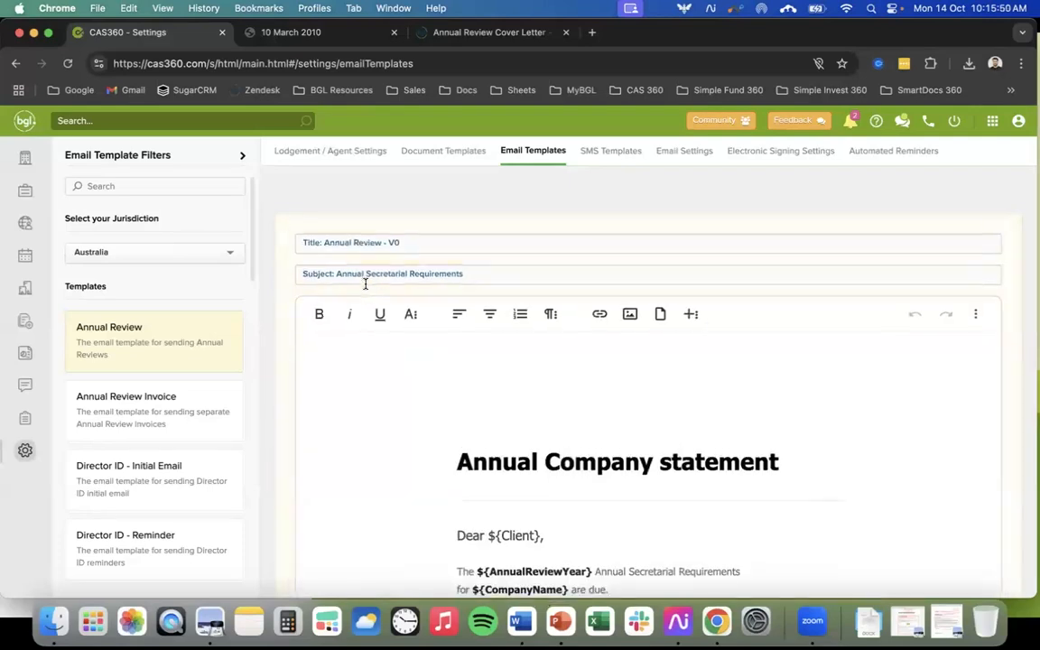
scroll(546, 387, down, 2)
scroll(545, 388, down, 10)
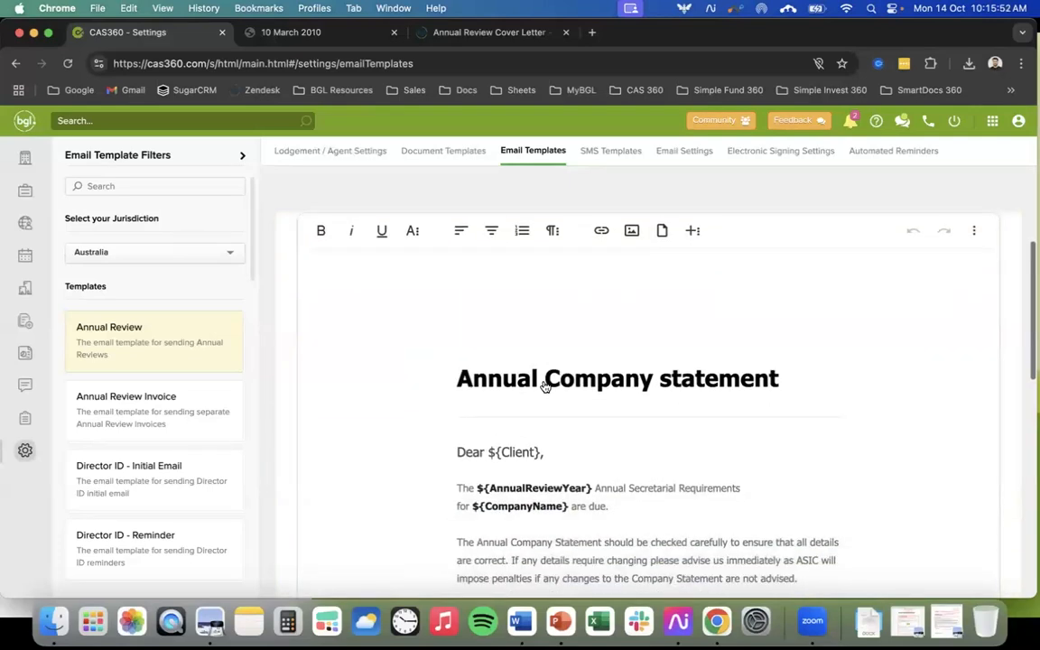
scroll(546, 387, down, 2)
scroll(546, 388, up, 15)
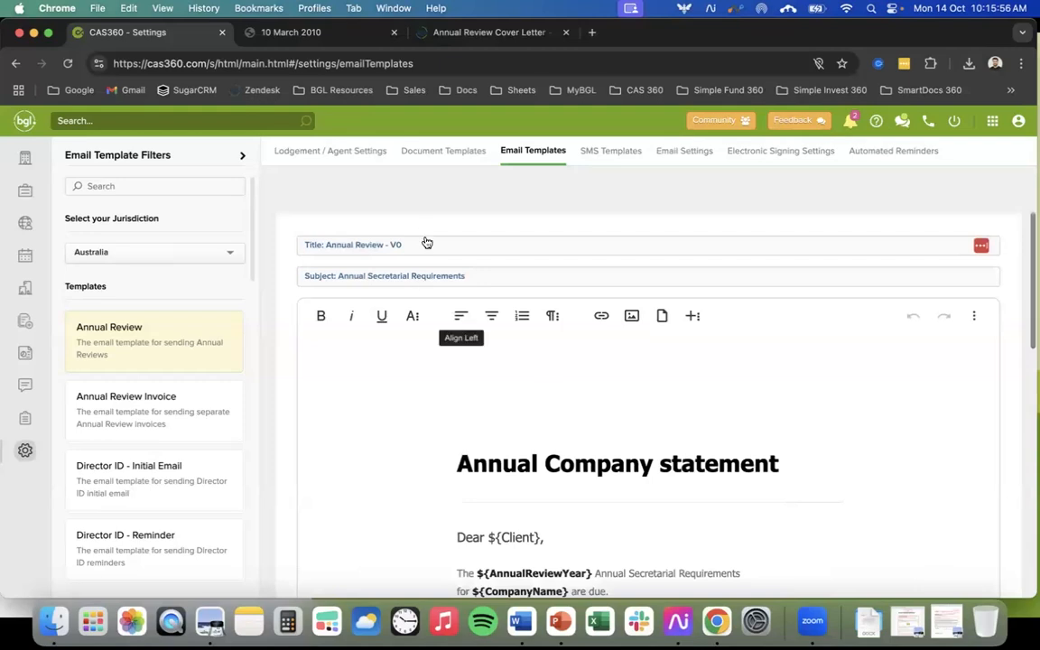
scroll(388, 349, down, 15)
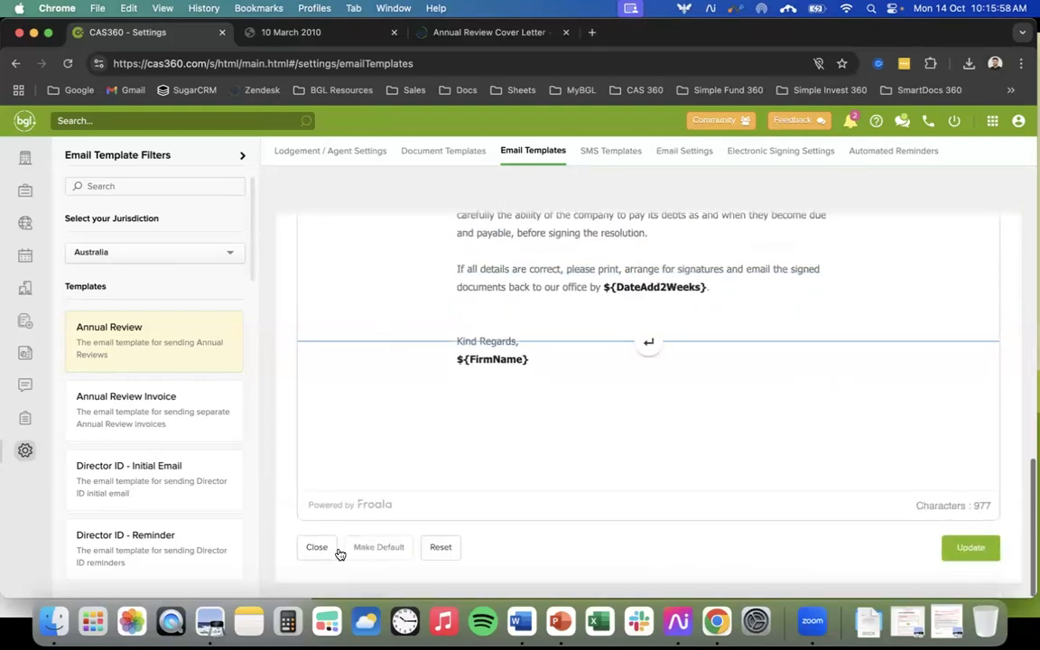
click(318, 575)
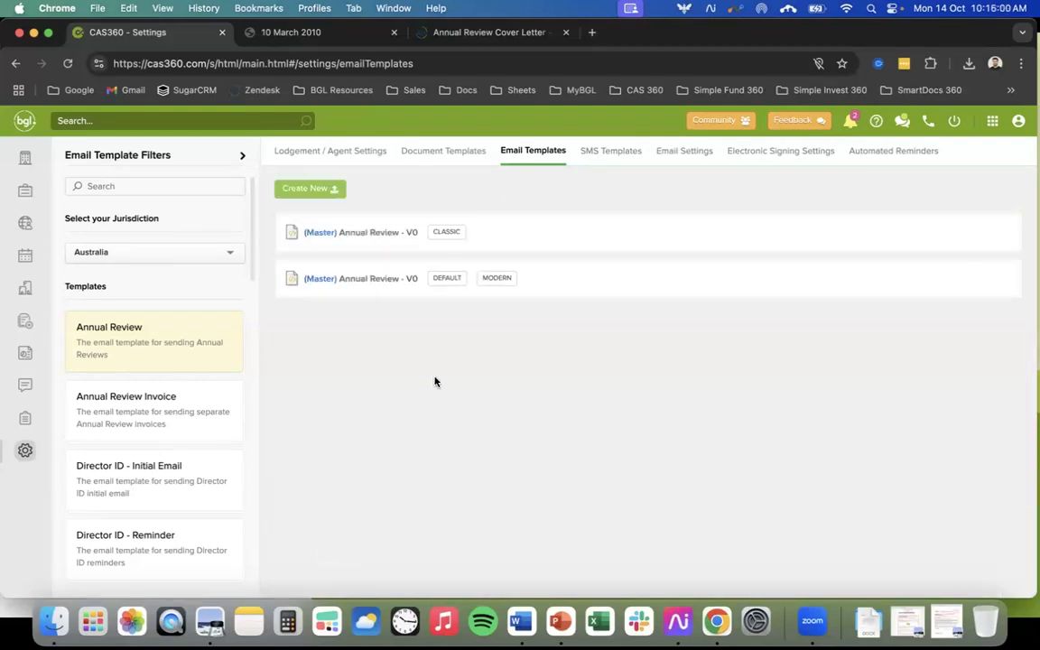
Create a new Annual Review email template in the Modern style and open it for editing
click(323, 191)
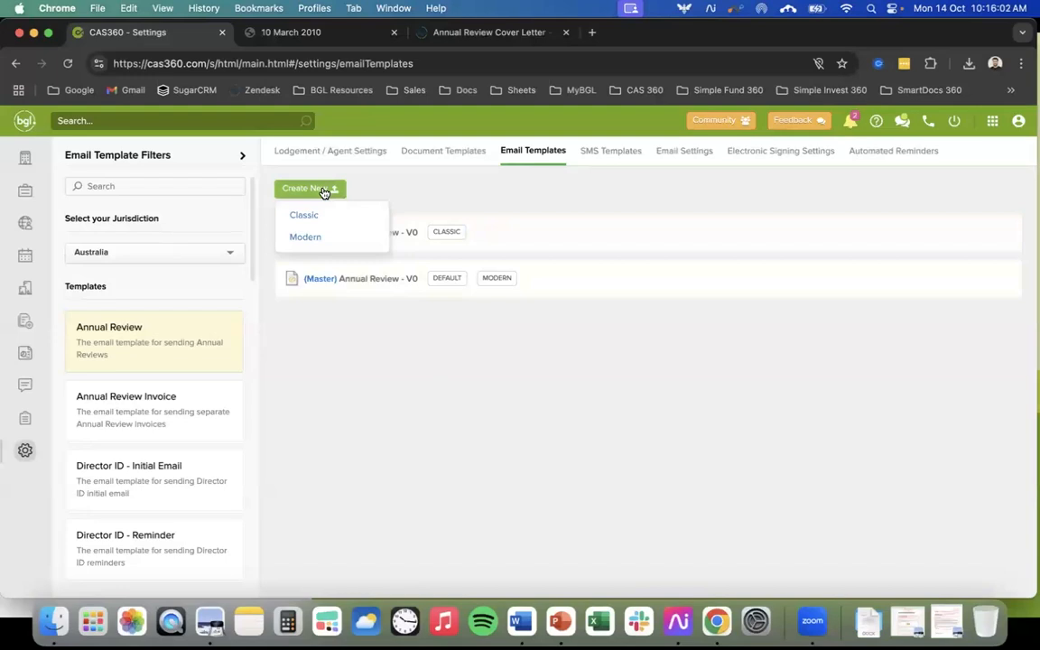
click(315, 239)
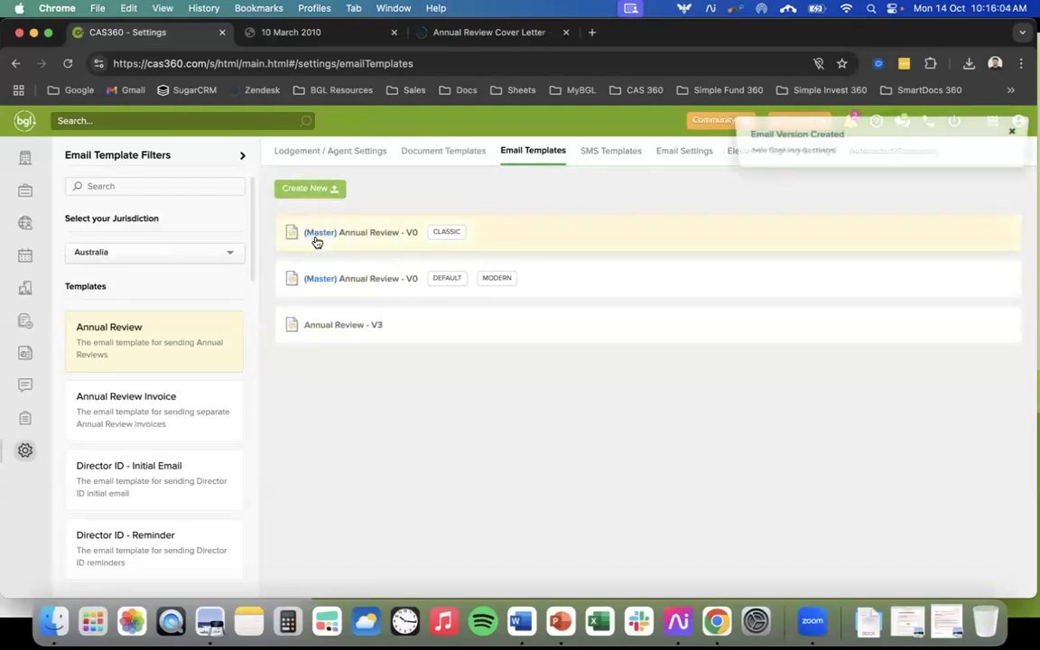
click(381, 334)
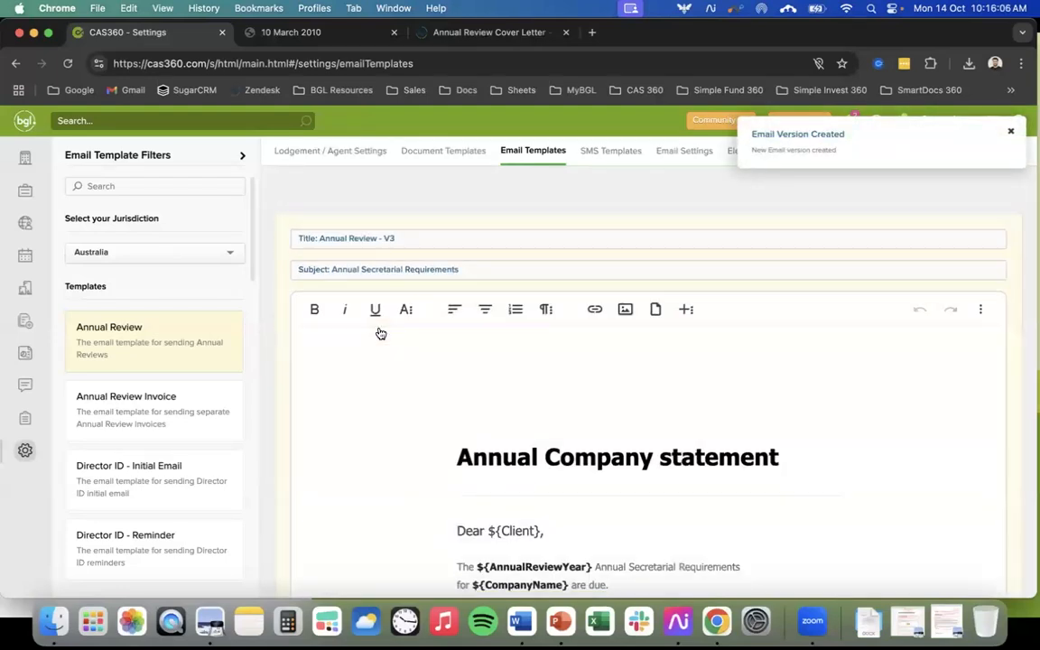
scroll(548, 371, down, 3)
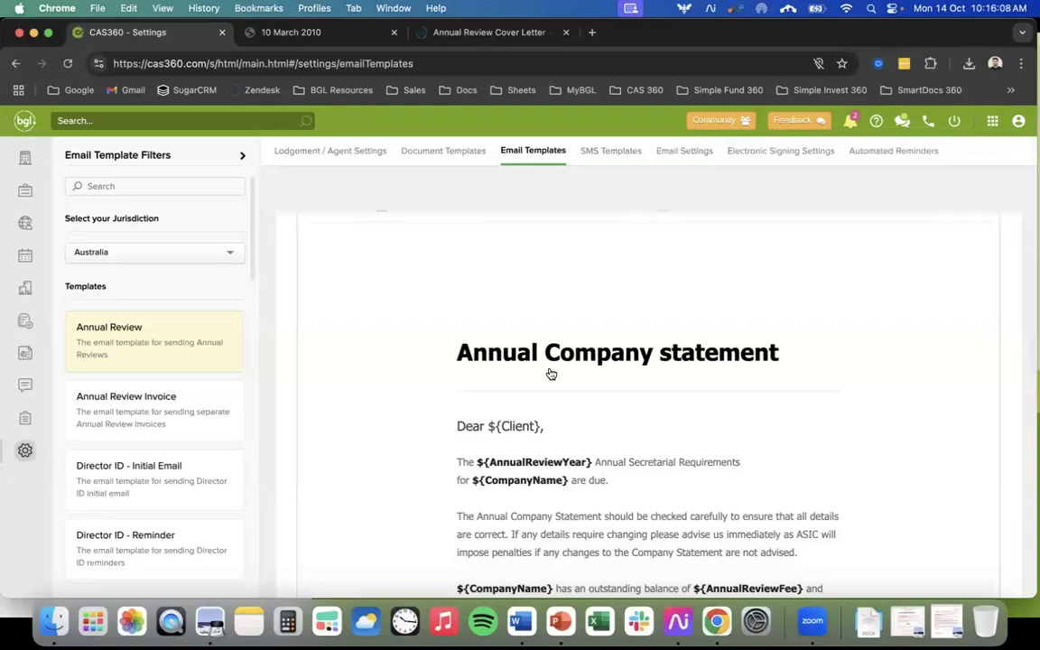
scroll(632, 370, up, 1)
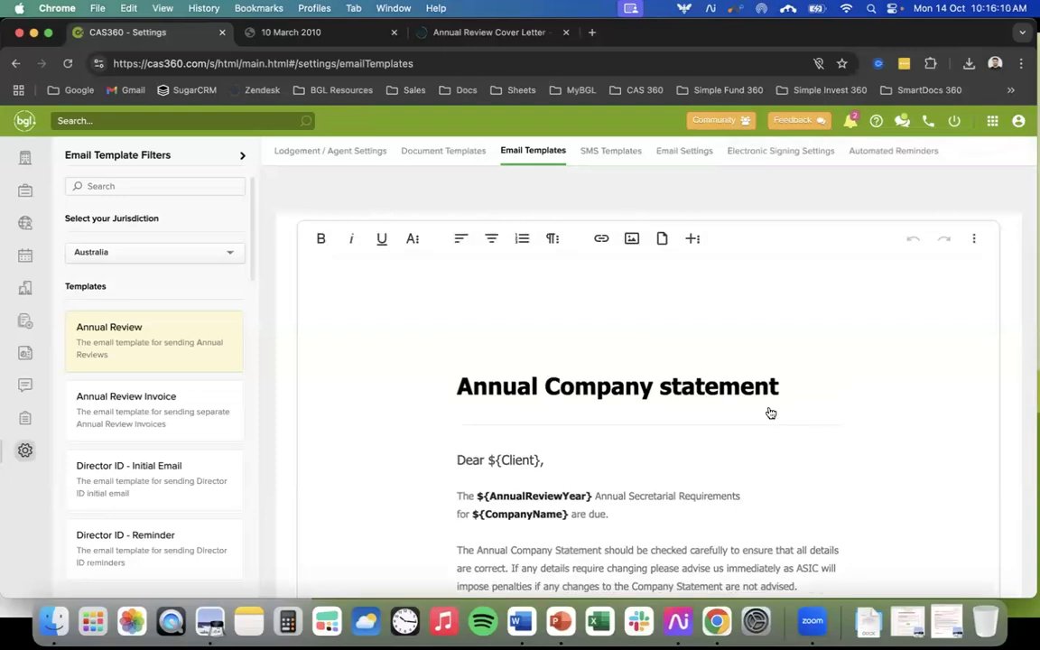
Switch to Preview, read the marked-up edits in the Modern Email Template Changes document, and return to the email template in Chrome
click(907, 622)
drag(310, 34, 550, 46)
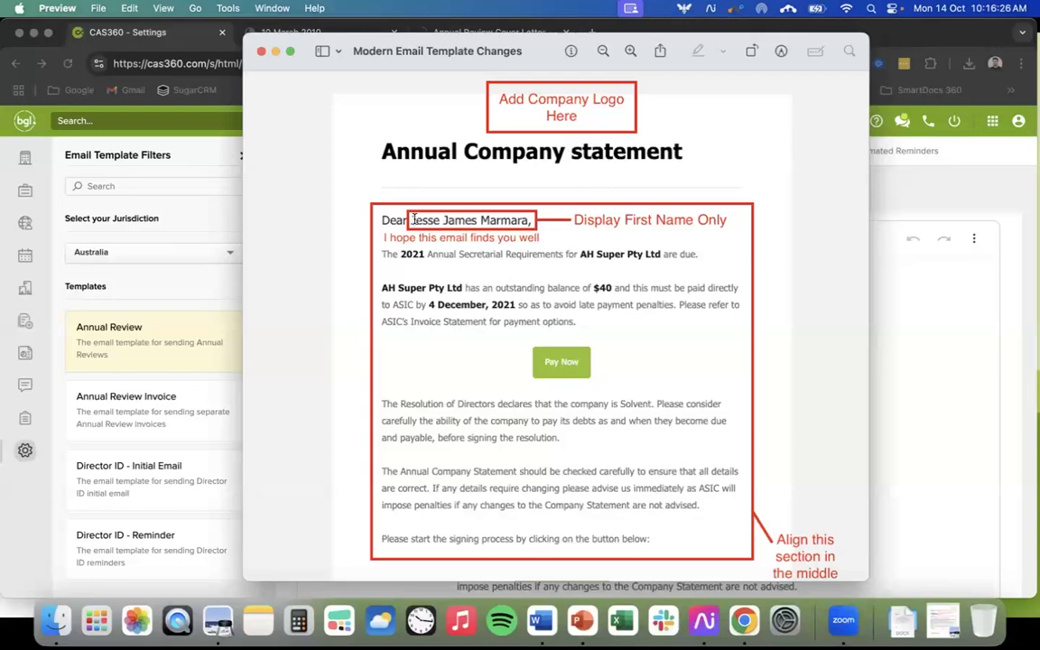
drag(411, 220, 538, 230)
click(544, 227)
click(916, 207)
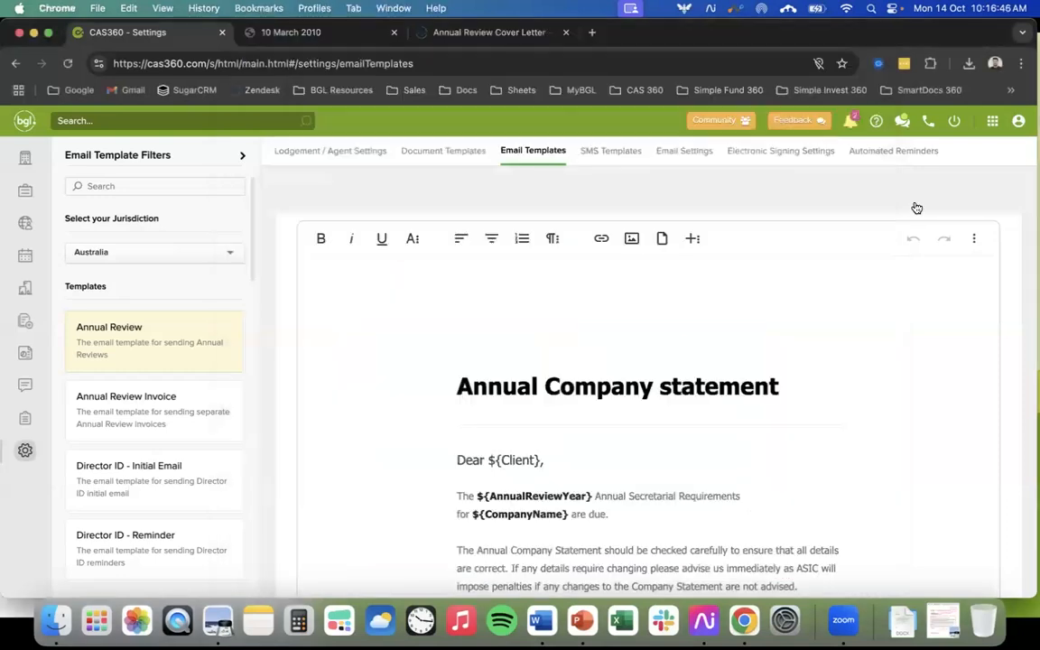
Insert the image BGL Logo #1.png from Demo Documents into the empty table cell above the Annual Company statement heading
scroll(555, 302, down, 5)
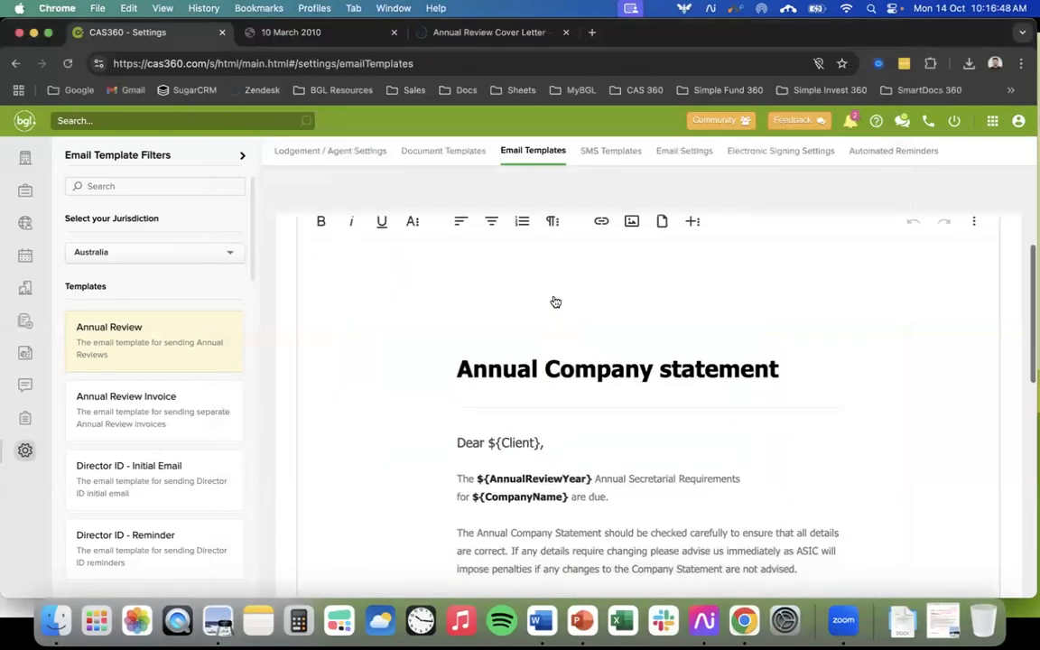
scroll(555, 302, down, 4)
scroll(555, 301, up, 9)
scroll(555, 302, down, 1)
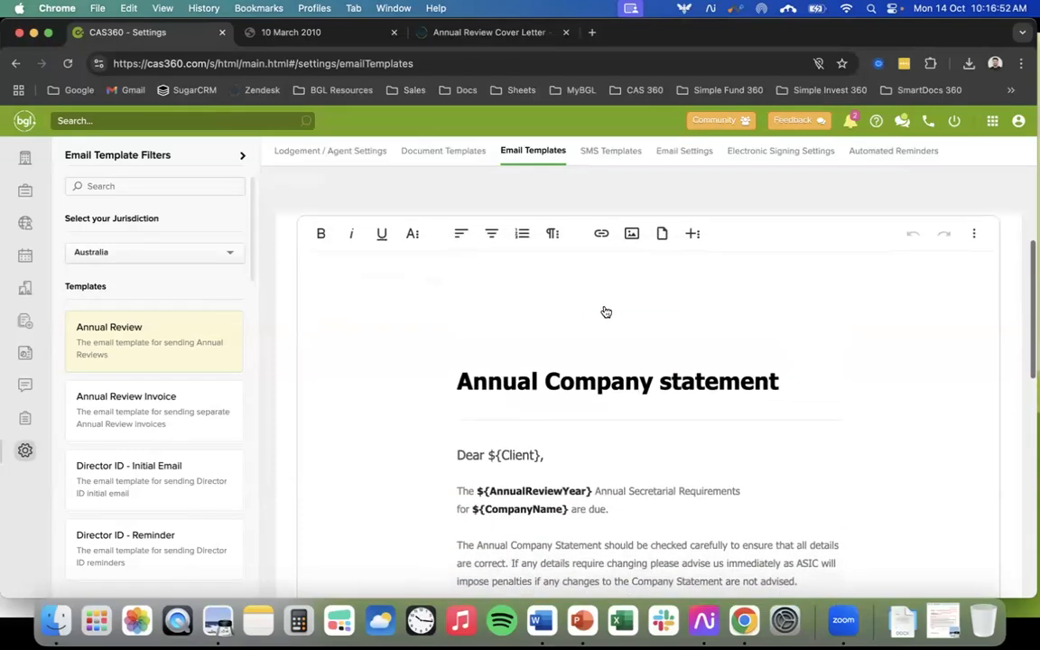
click(634, 310)
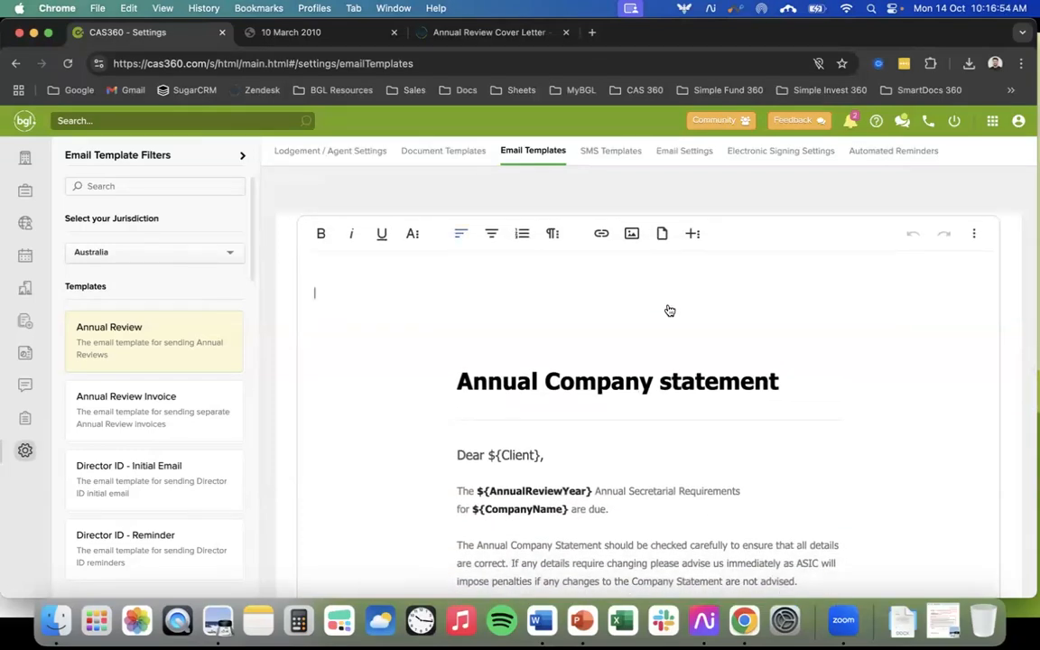
click(662, 363)
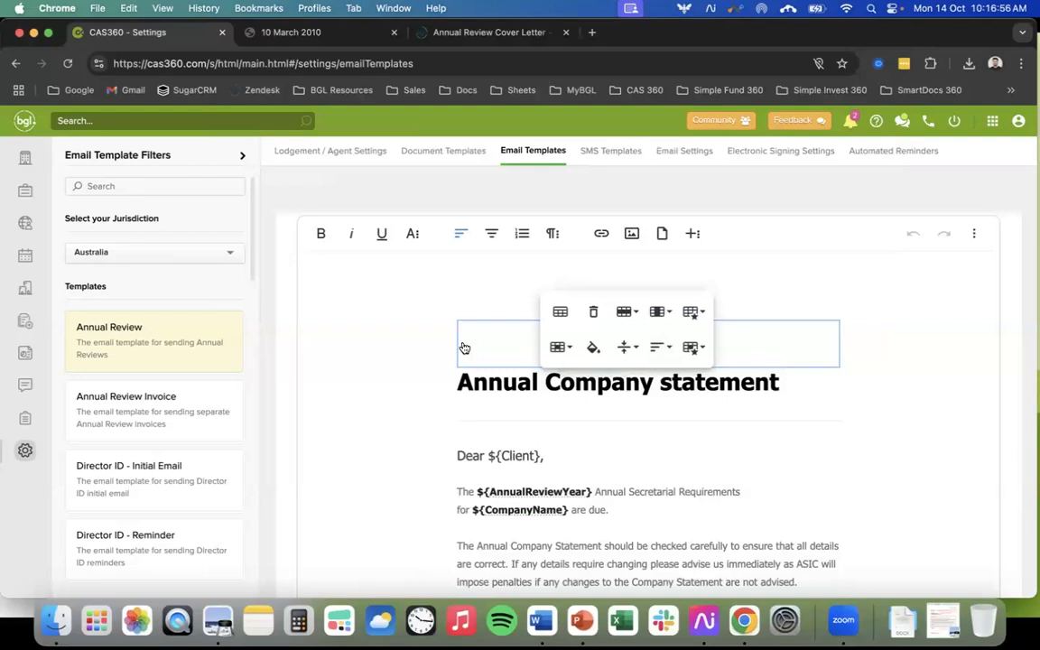
click(632, 235)
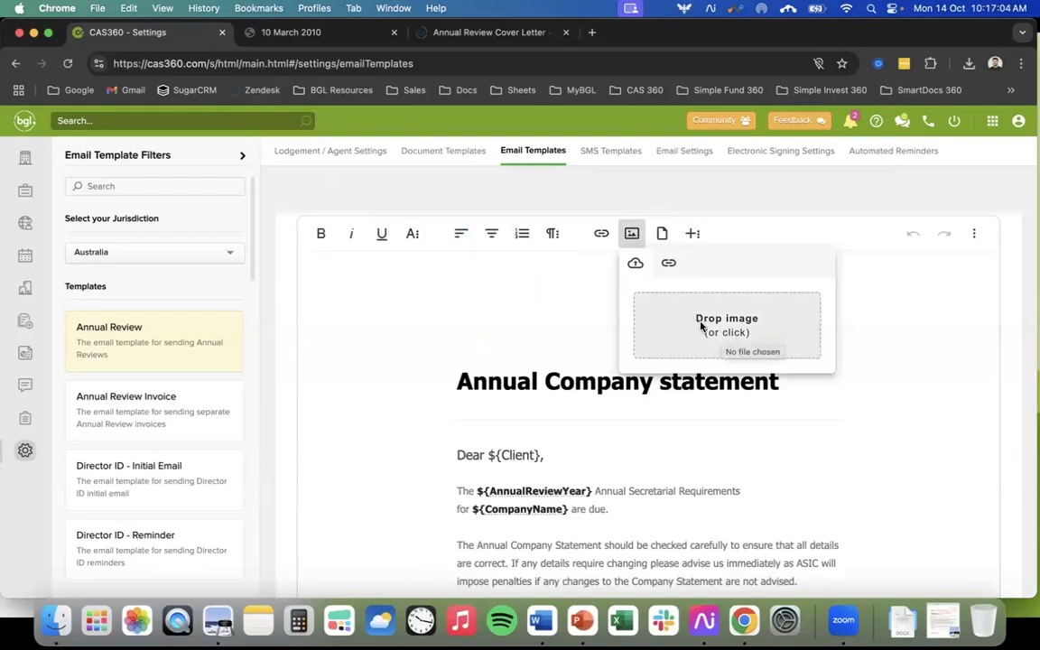
click(702, 326)
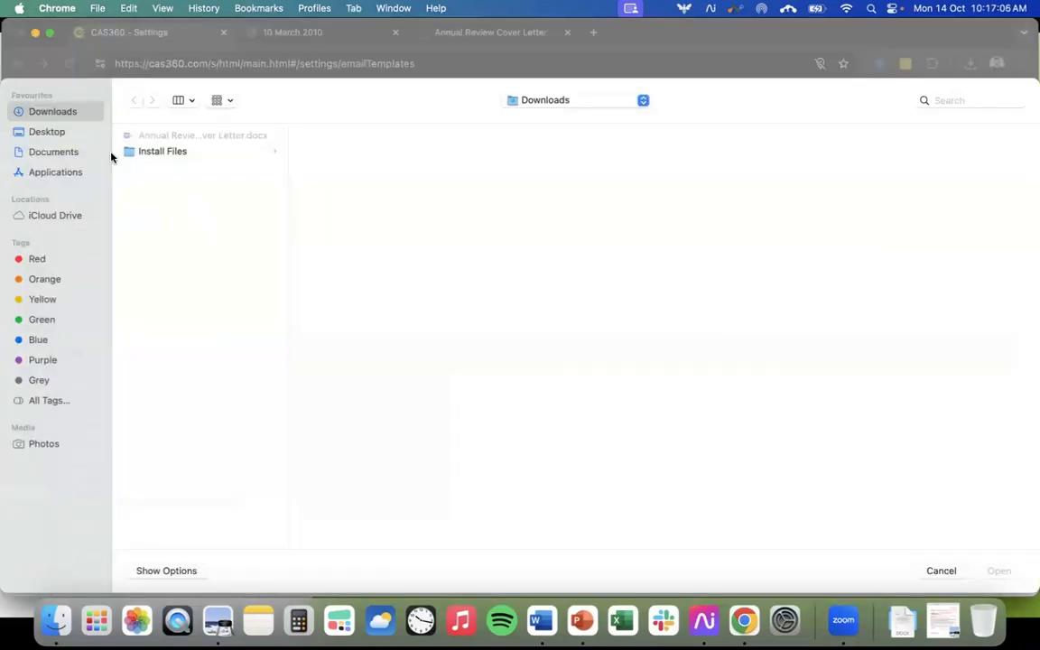
click(68, 135)
click(57, 152)
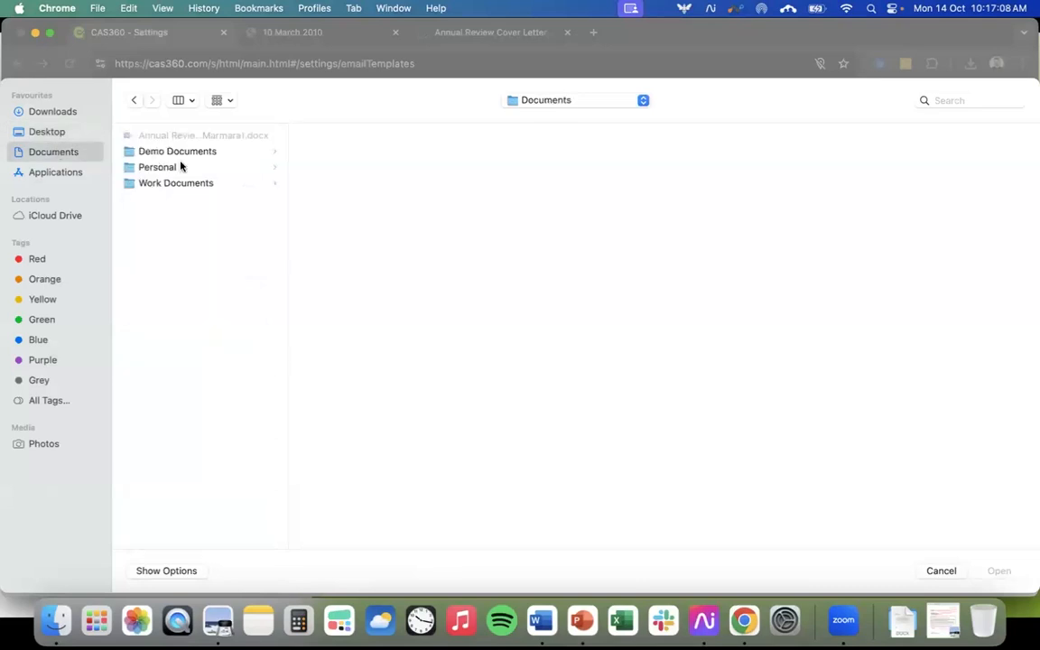
click(166, 154)
click(342, 152)
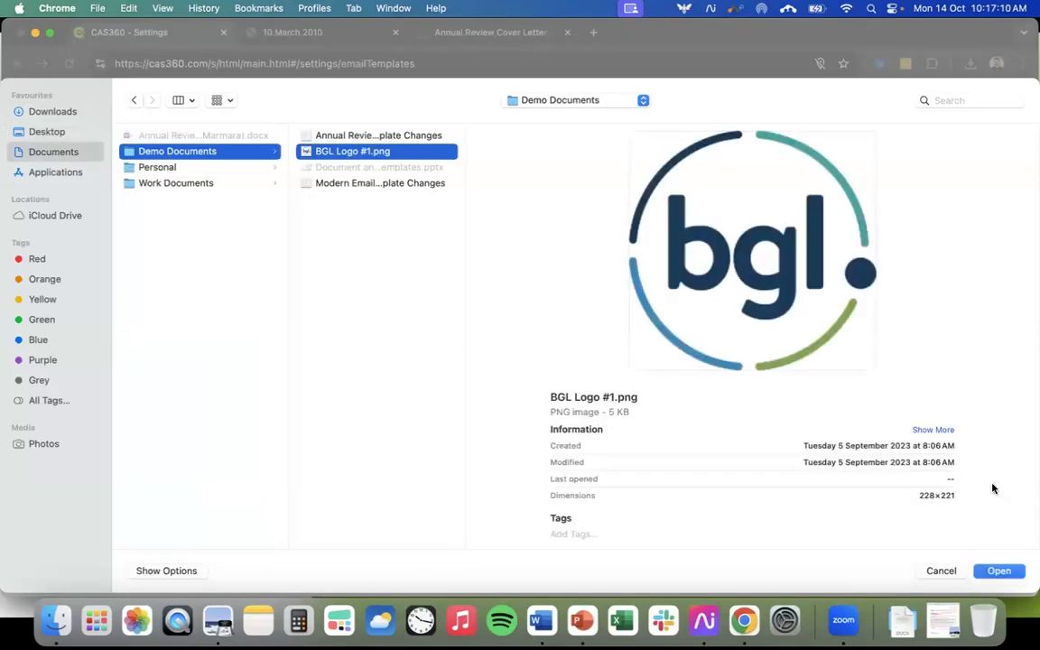
click(998, 572)
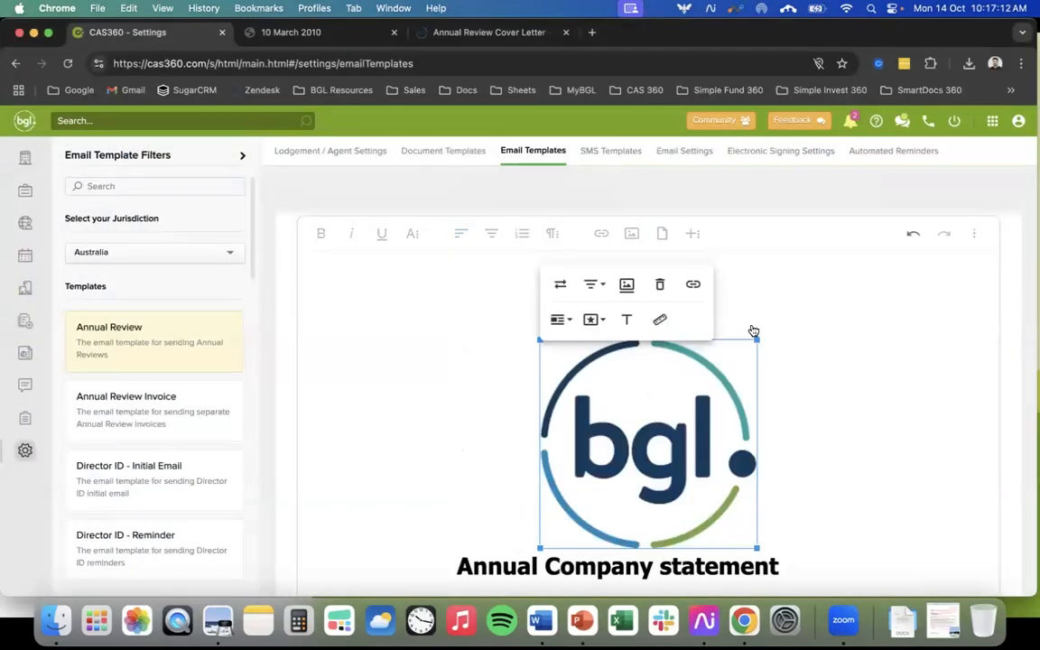
scroll(856, 390, down, 2)
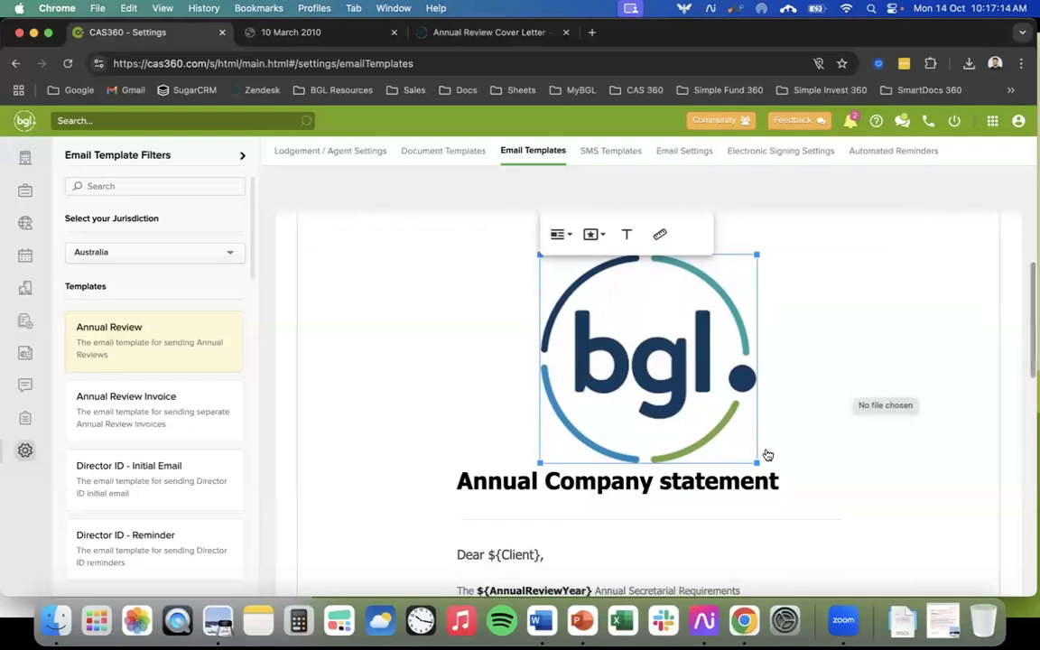
Shrink the BGL logo above the Annual Company statement heading to less than half its inserted size, keeping its proportions
drag(757, 463, 630, 294)
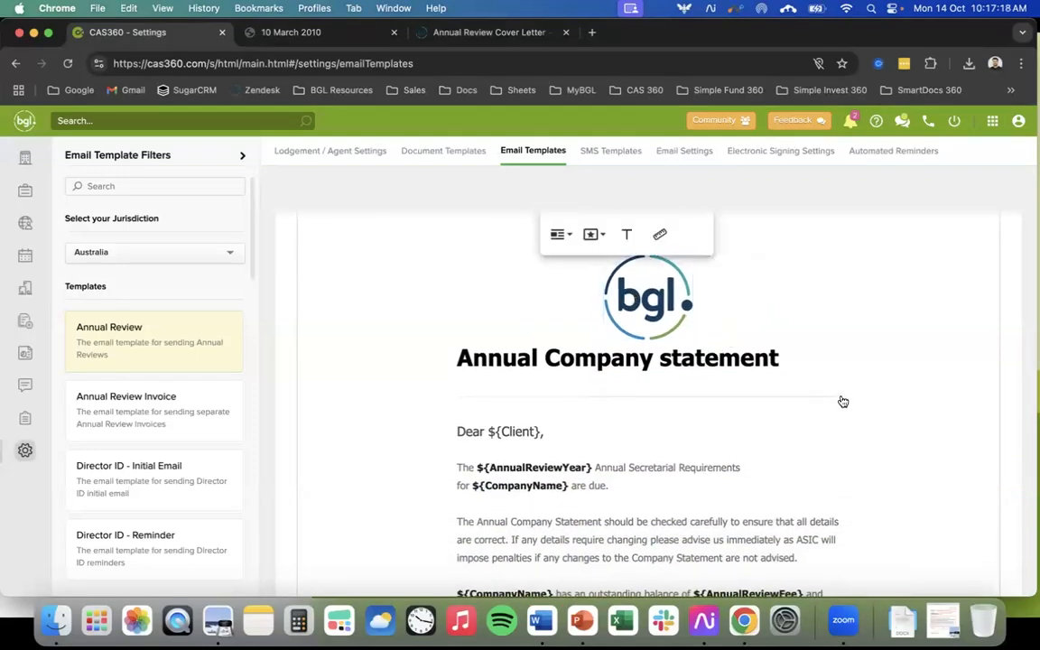
scroll(843, 403, up, 1)
scroll(741, 410, up, 1)
click(768, 381)
click(878, 381)
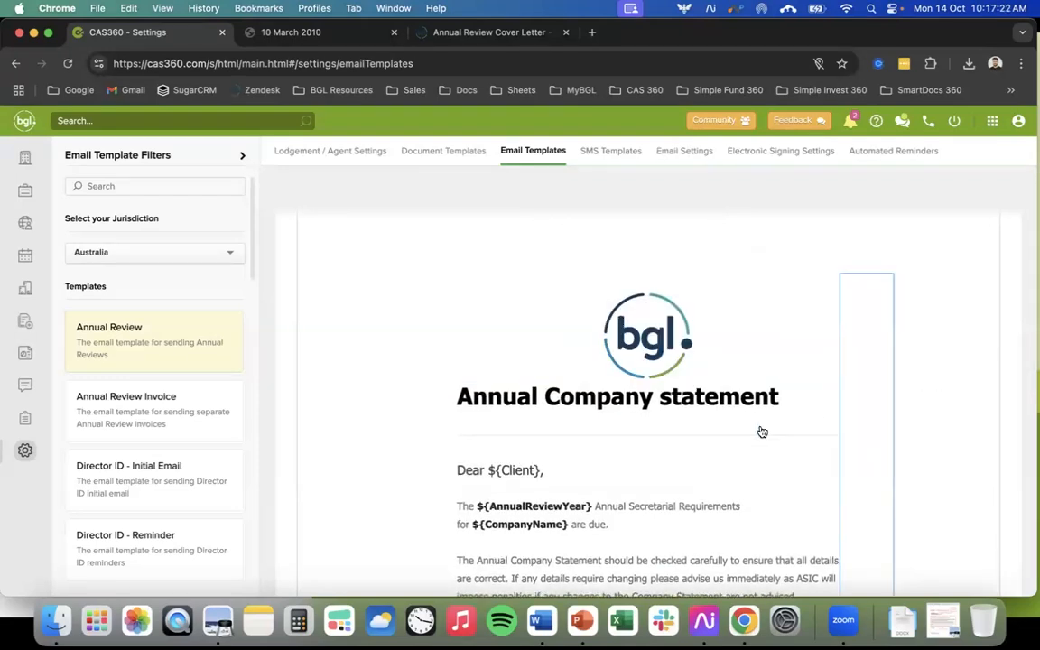
scroll(762, 432, down, 1)
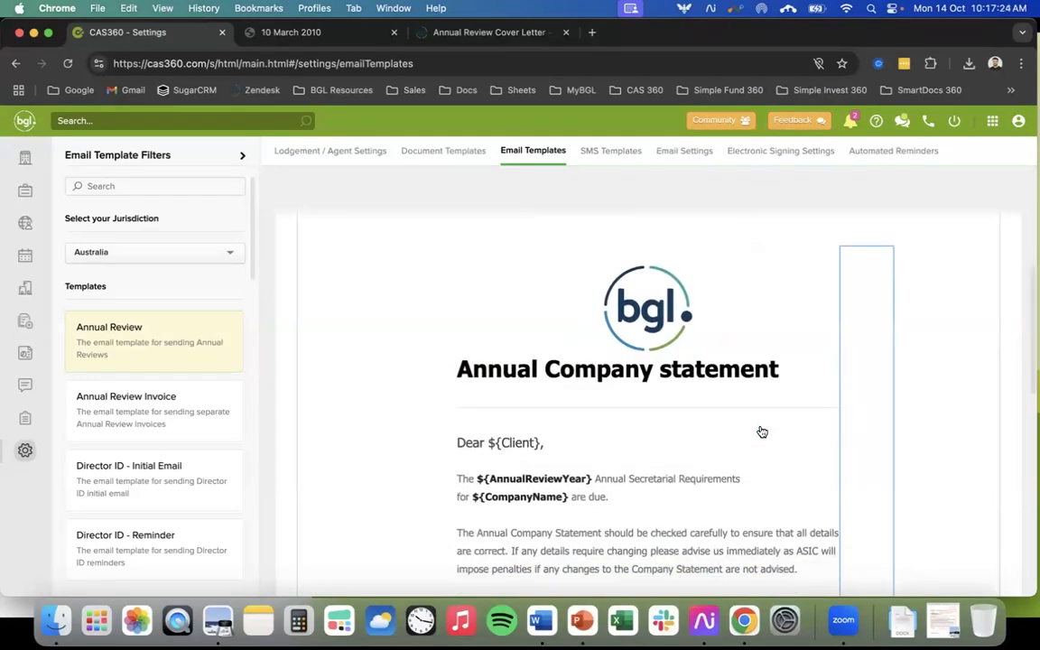
scroll(762, 432, down, 3)
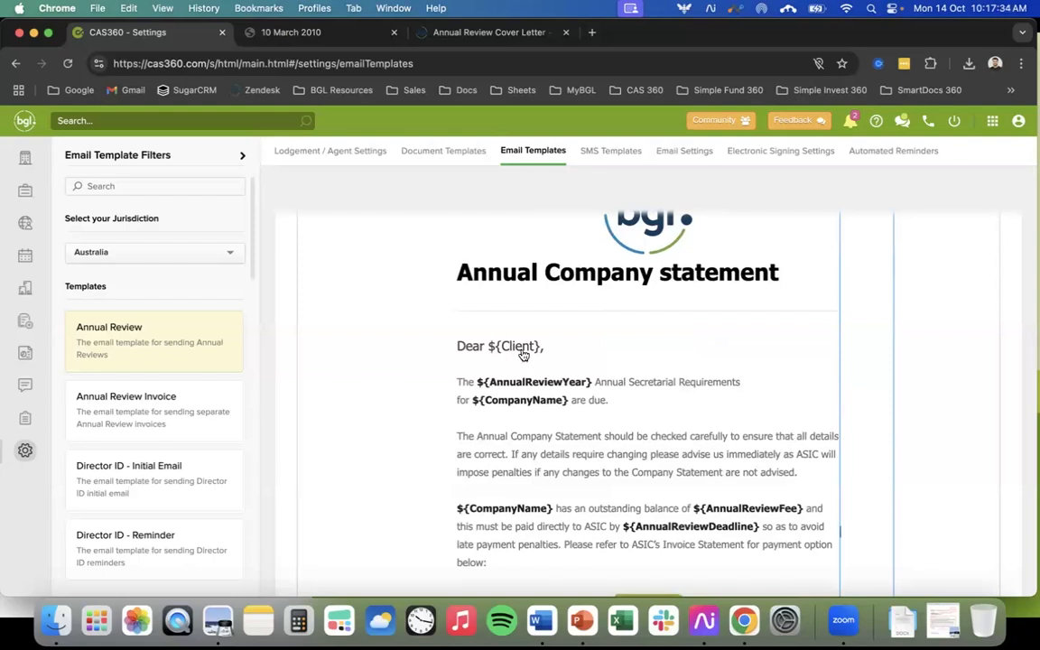
Search the CAS 360 help site for the annual review dictionary and open the Annual Review Email Template dictionary codes article
click(508, 34)
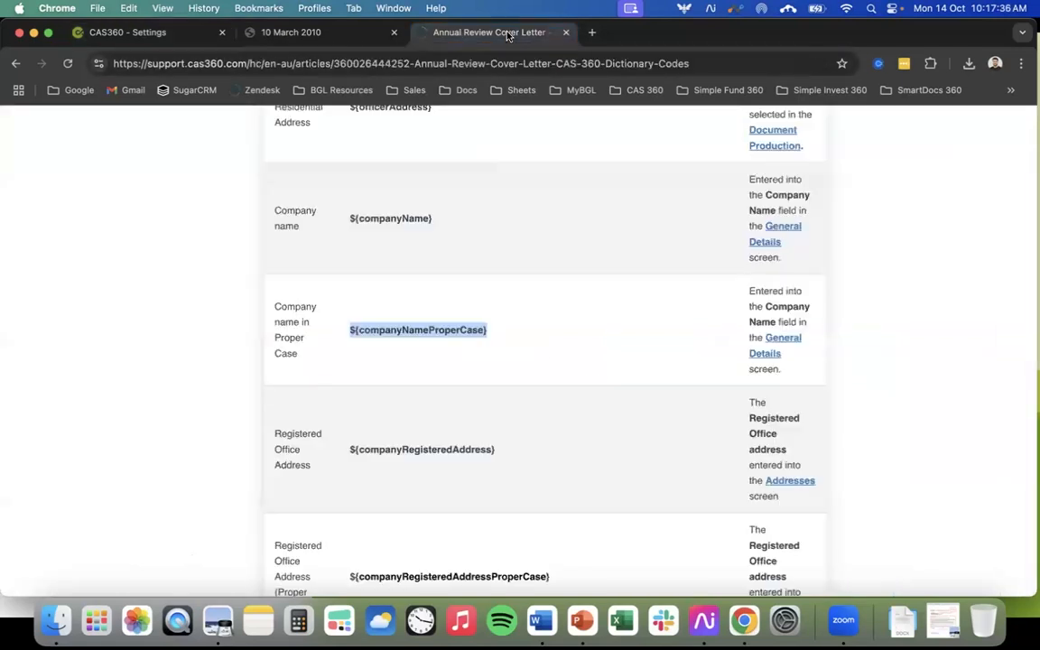
scroll(605, 431, up, 15)
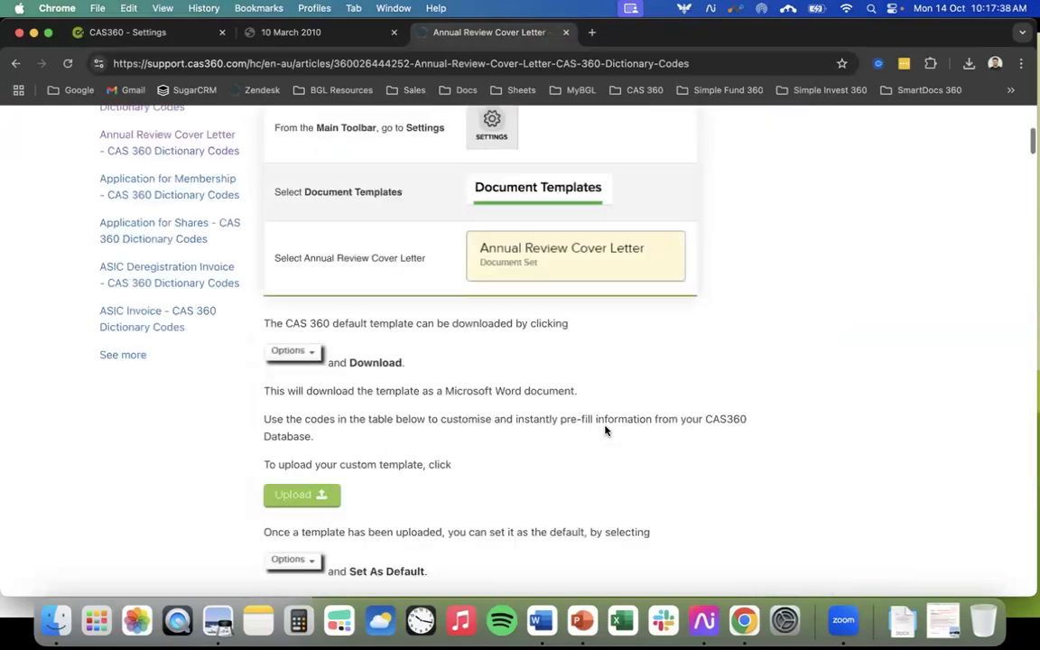
scroll(605, 430, up, 5)
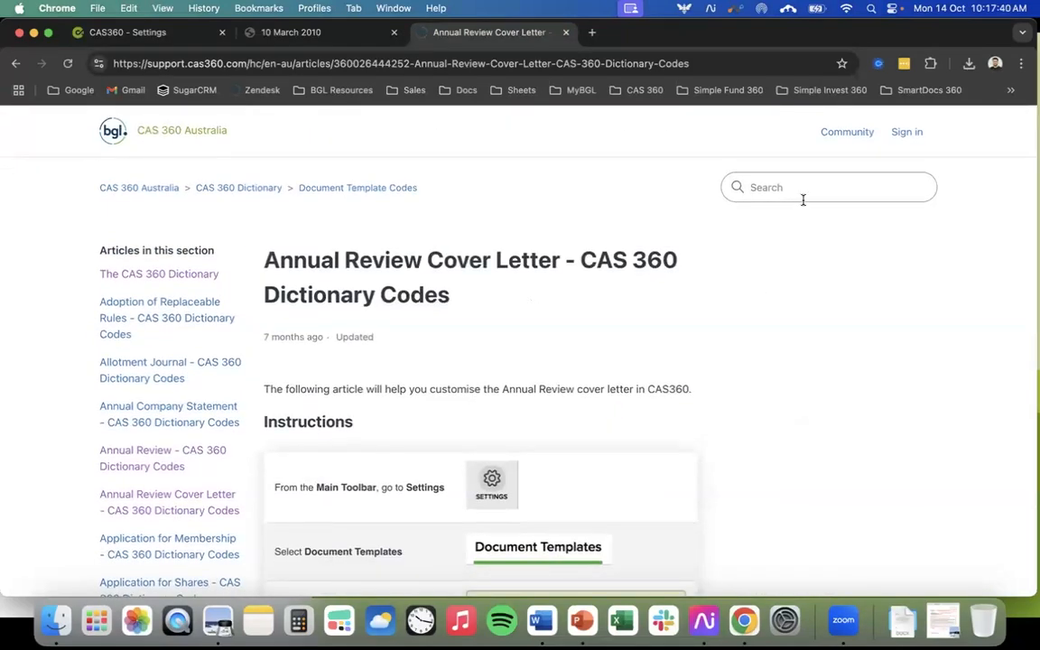
text(annual review)
text(dictioon)
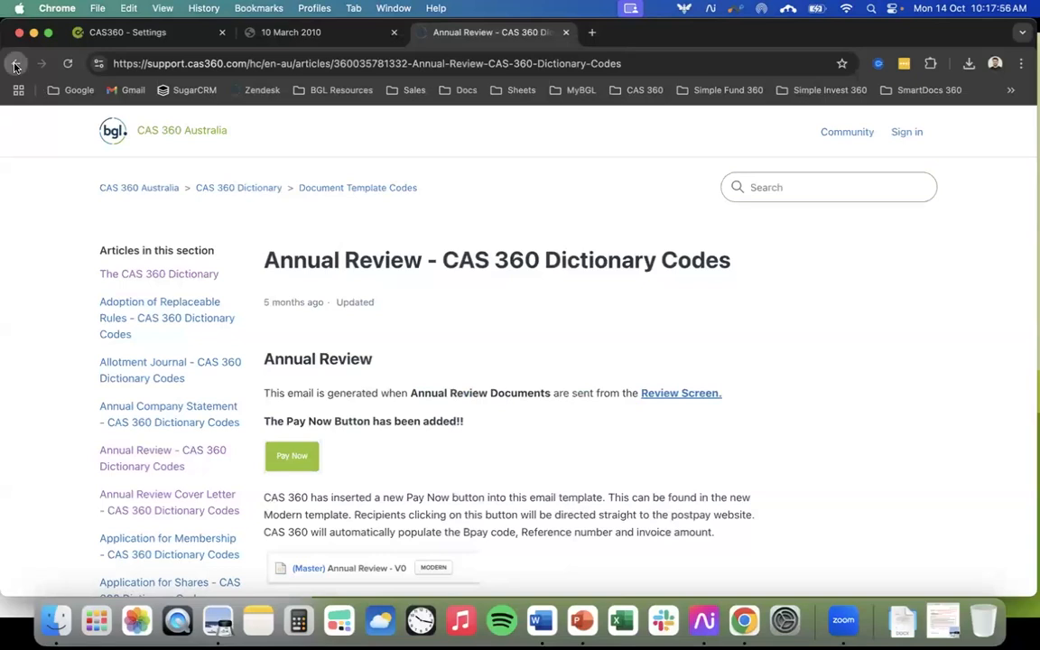
key(super+bracketleft)
click(477, 481)
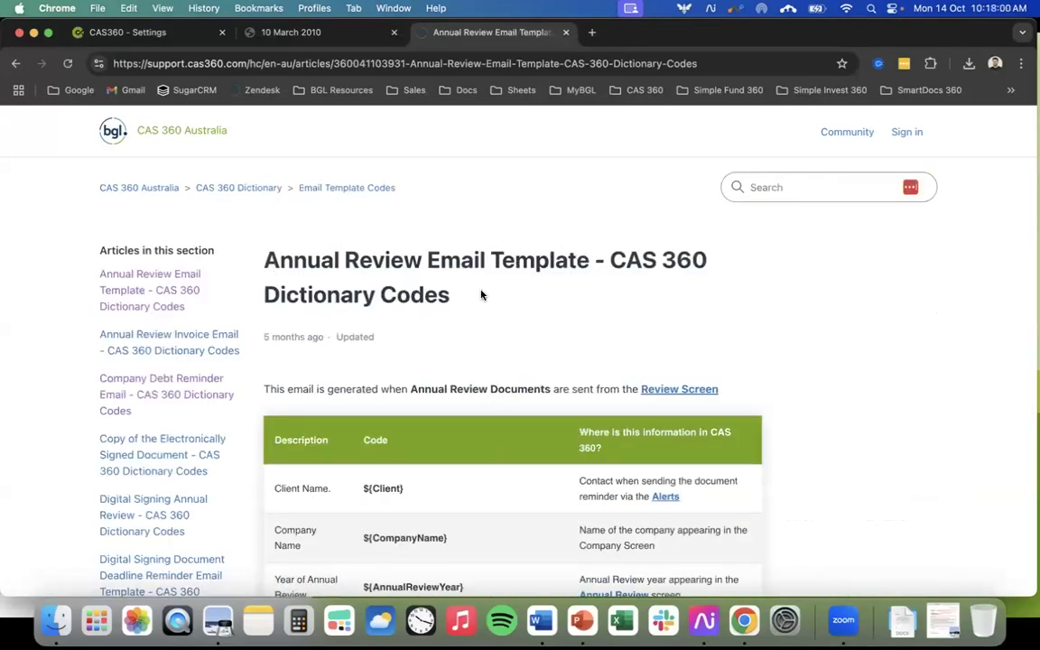
Find the Client First Name entry in the email template codes table and copy the code ${ClientFirstName}
scroll(500, 329, down, 3)
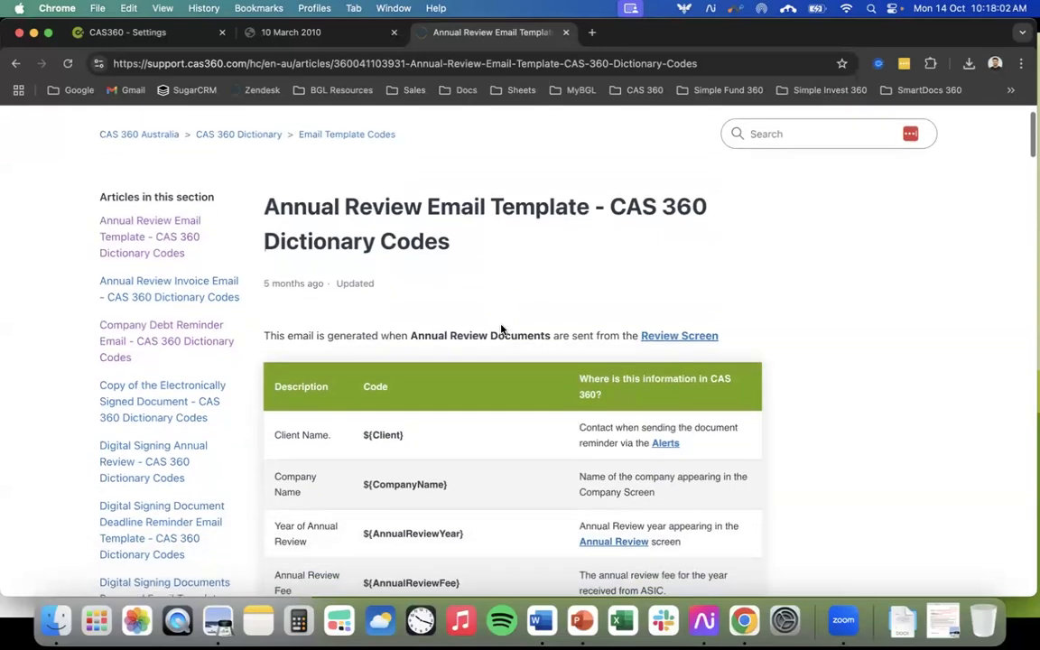
scroll(501, 330, down, 10)
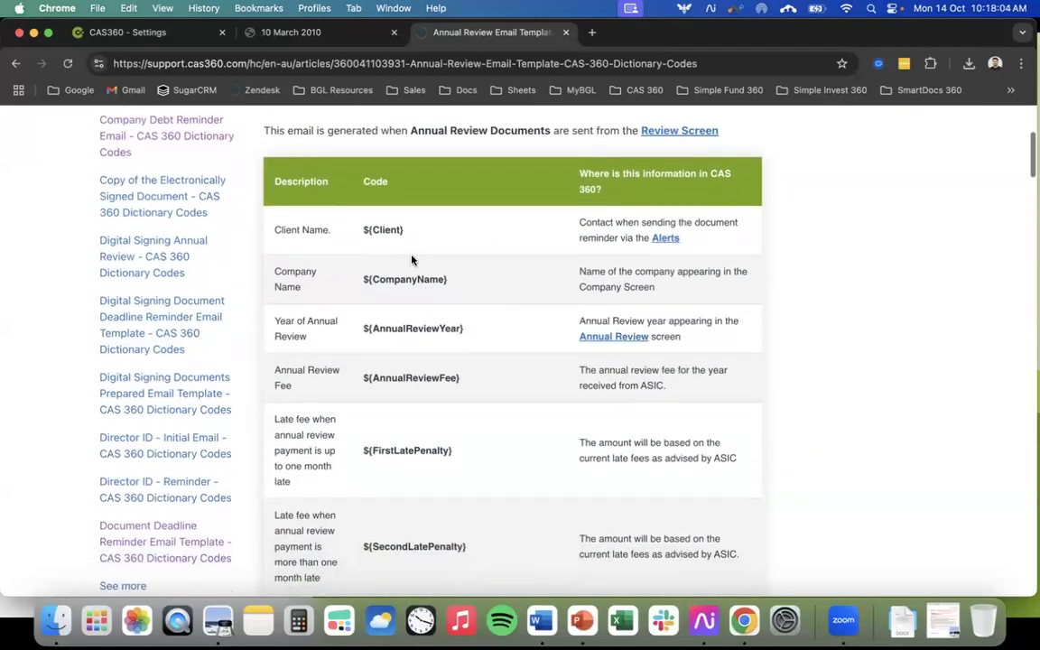
scroll(430, 271, down, 9)
scroll(434, 334, down, 18)
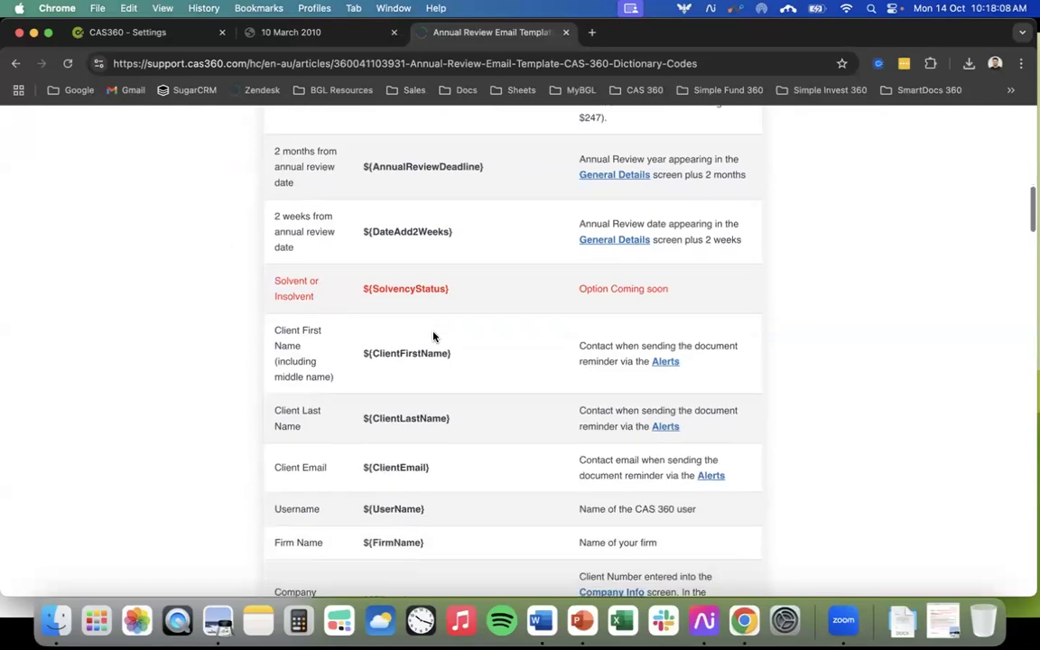
scroll(433, 337, up, 13)
scroll(433, 336, down, 5)
scroll(433, 337, down, 7)
scroll(412, 336, up, 1)
drag(363, 370, 457, 376)
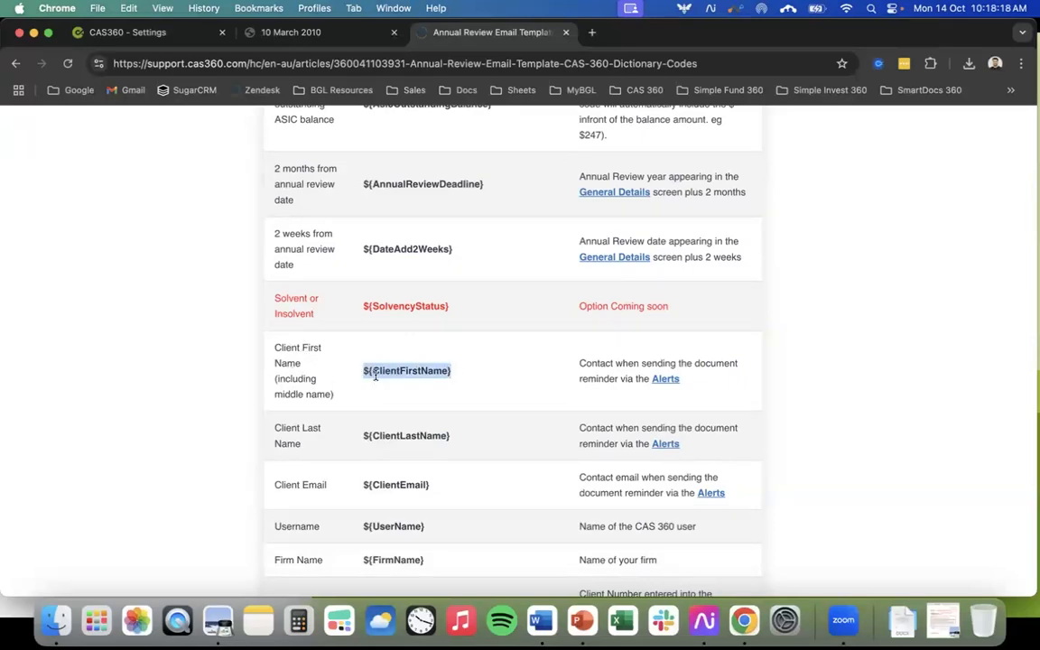
key(super+c)
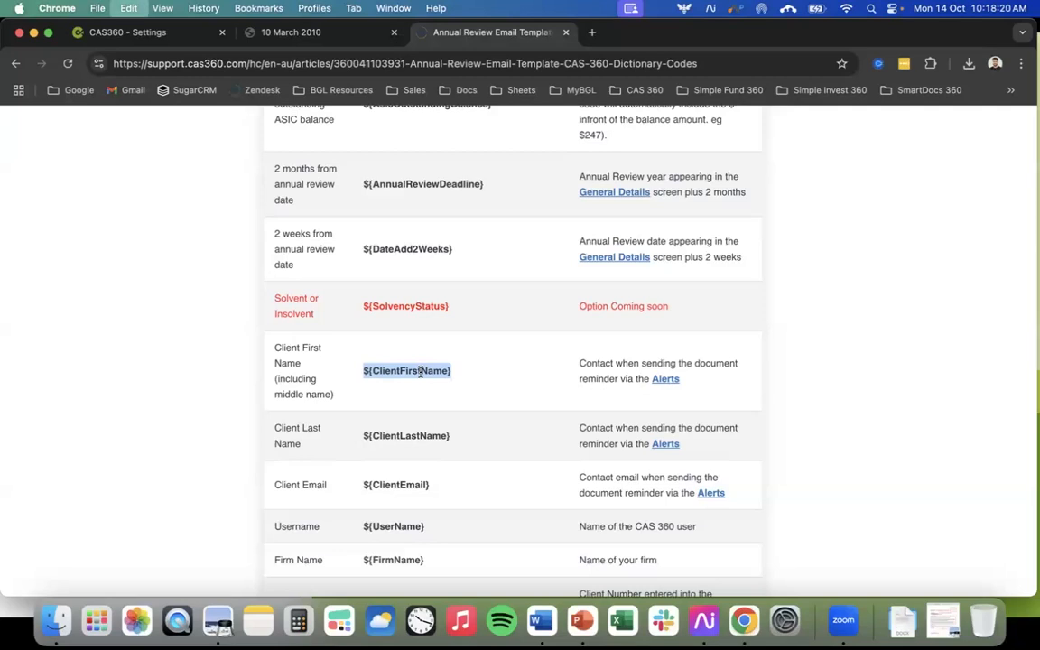
Return to the CAS 360 email template and replace ${Client} in the greeting with the copied ${ClientFirstName} code
click(151, 32)
click(539, 353)
drag(539, 353, 489, 353)
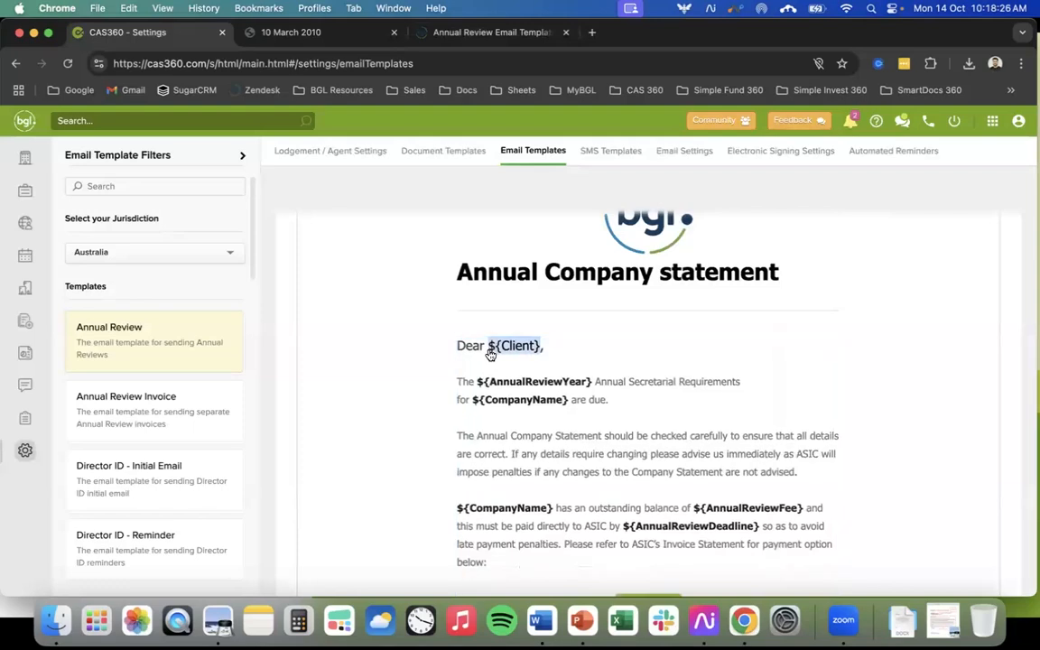
key(super+v)
Add the line "I hope this email finds you well." as a separate paragraph below the greeting
click(592, 352)
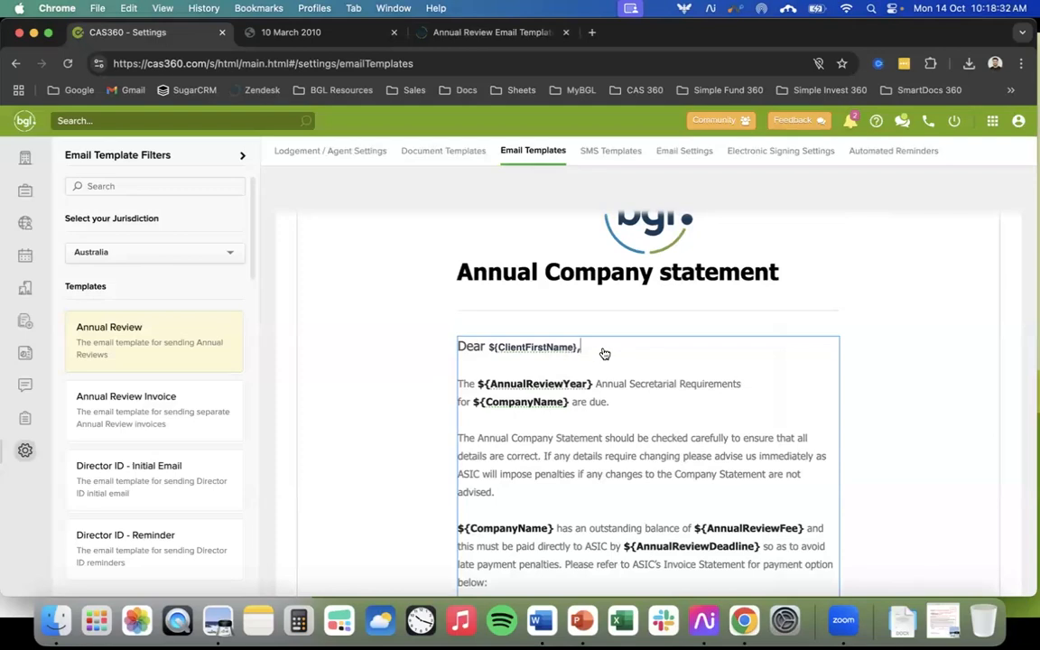
key(Return)
key(Return)
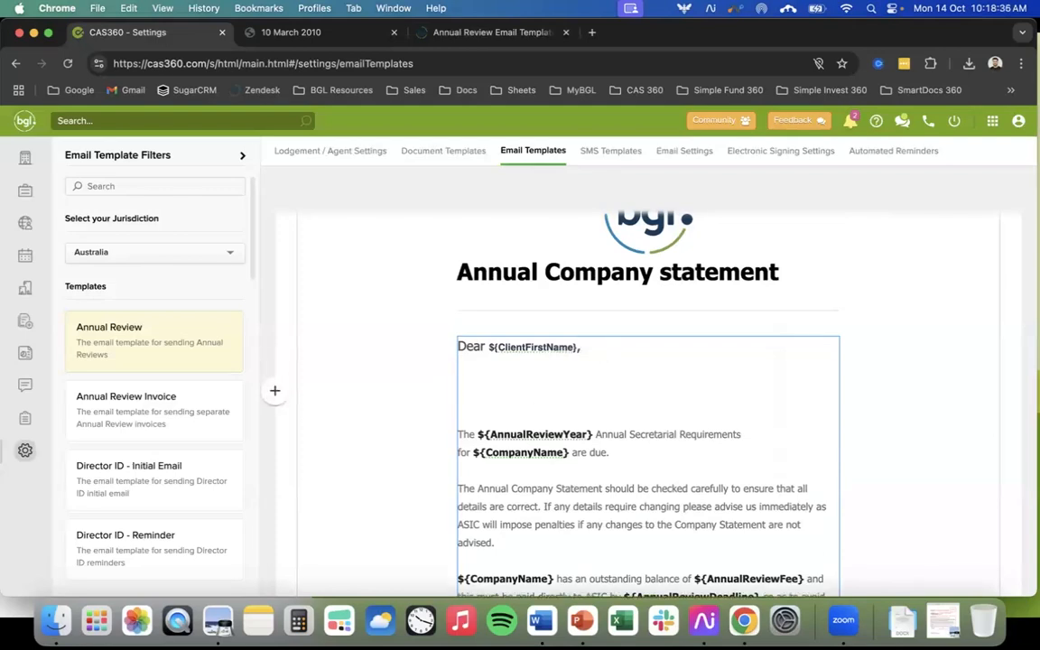
text(I hope this email finds you well.)
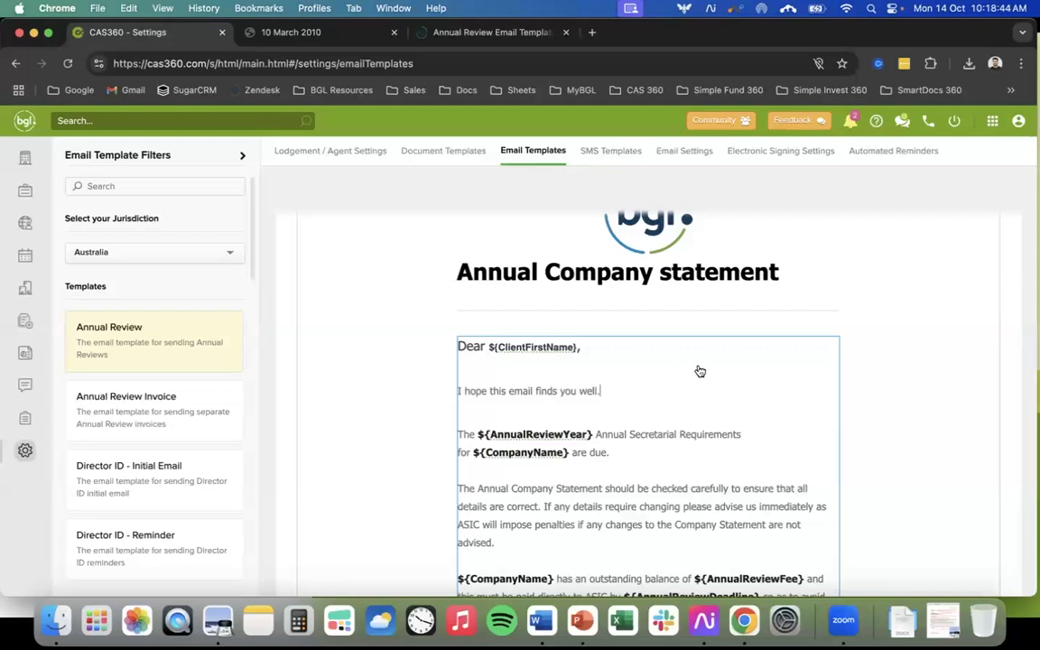
scroll(697, 373, down, 3)
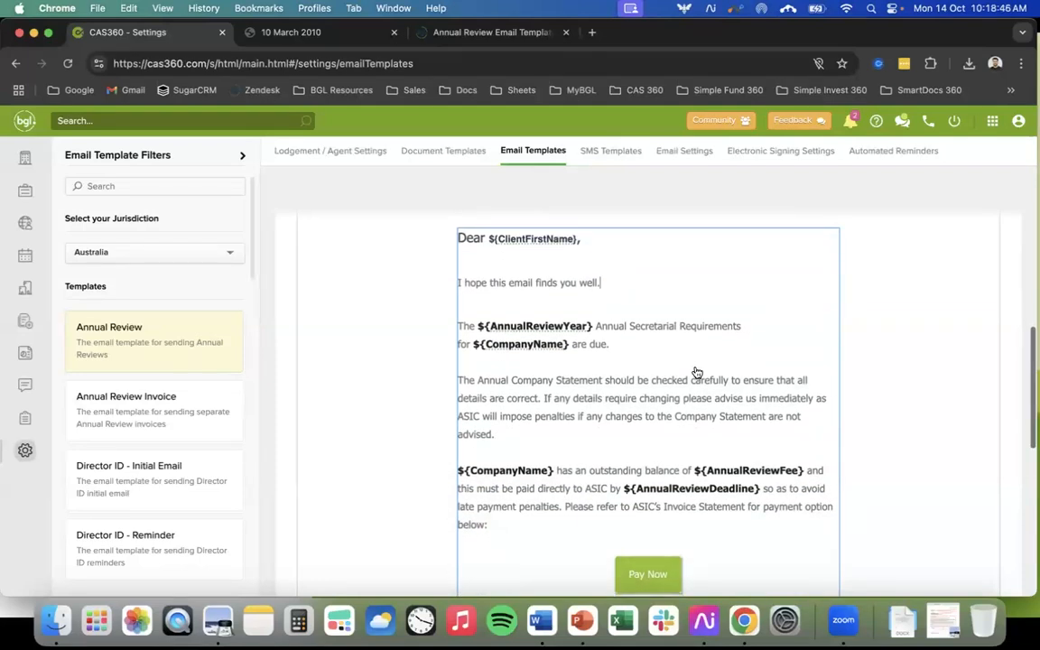
scroll(697, 373, down, 8)
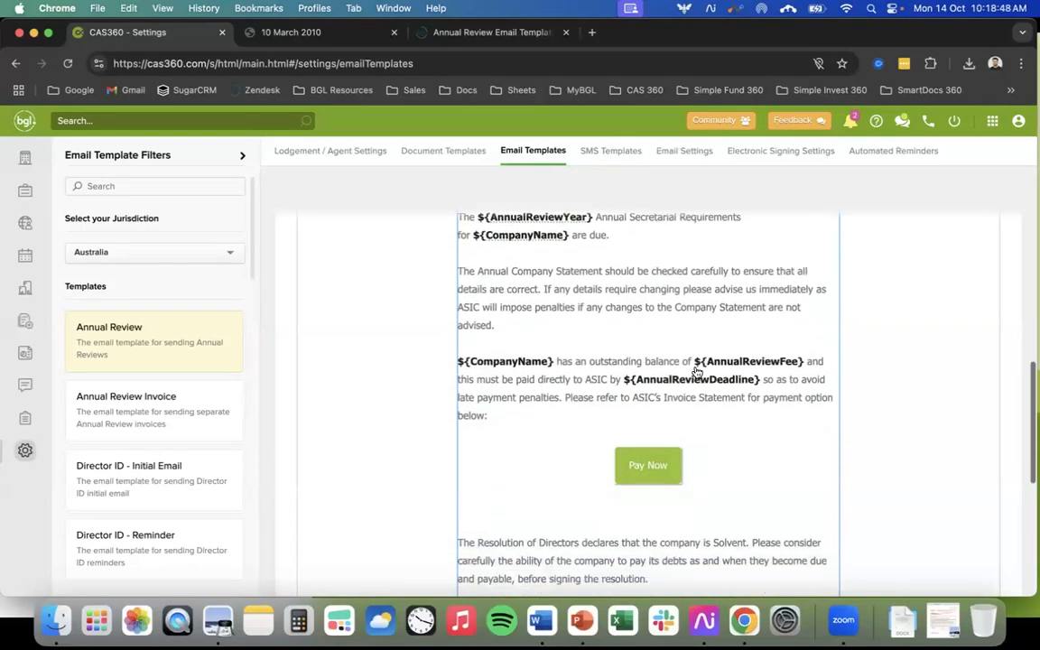
click(771, 459)
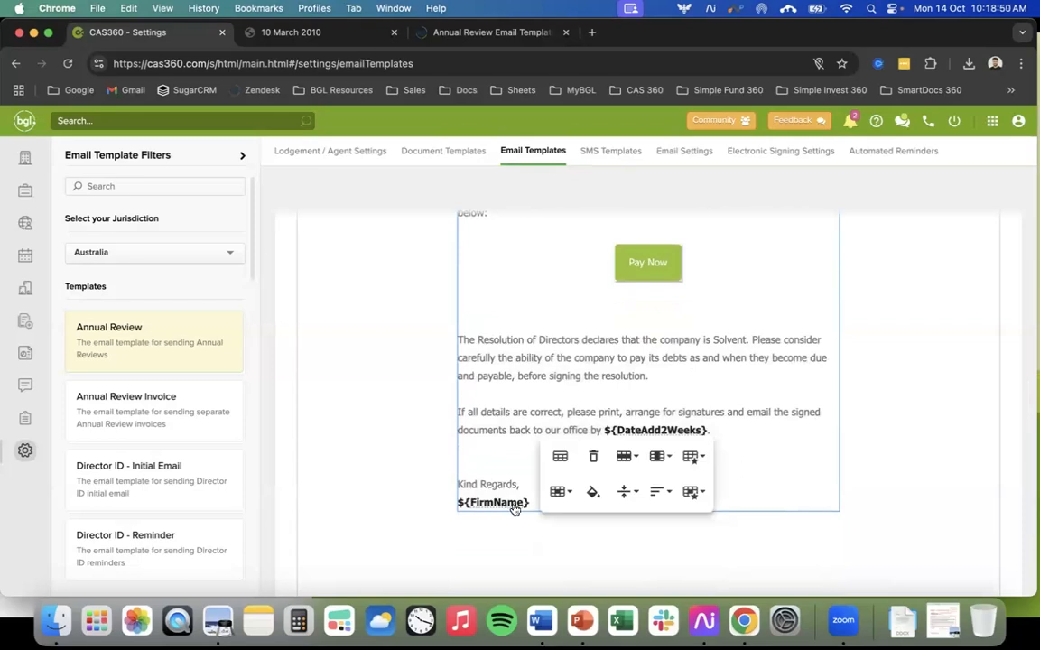
drag(529, 503, 481, 207)
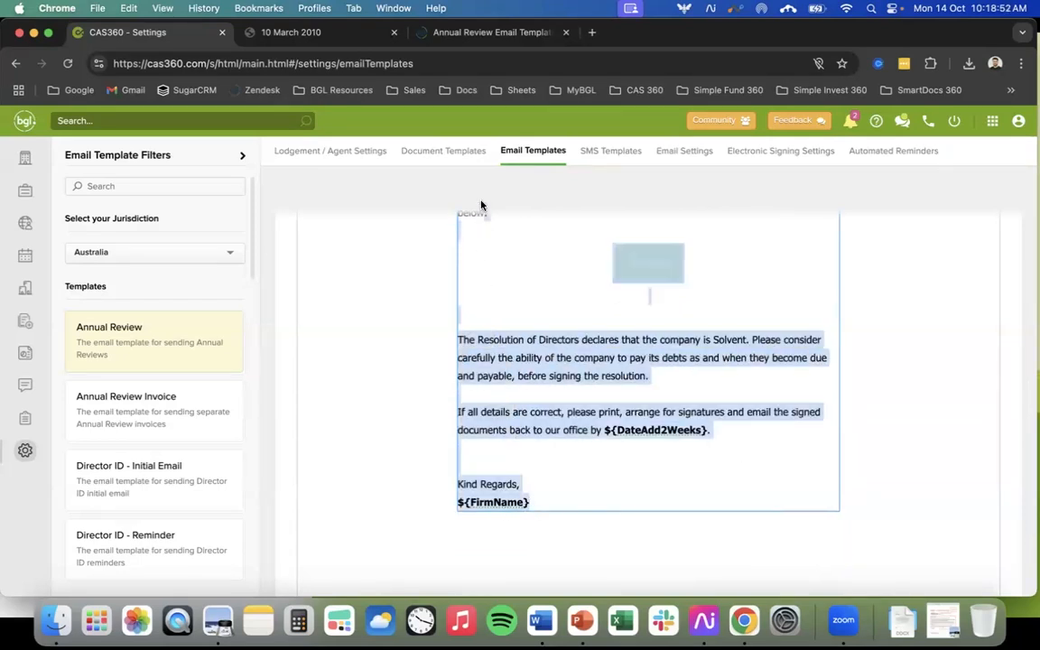
scroll(480, 216, up, 8)
click(488, 330)
Centre-align the email text from the Dear ${ClientFirstName} greeting through the payment paragraph above the Pay Now button
click(460, 255)
drag(460, 255, 569, 511)
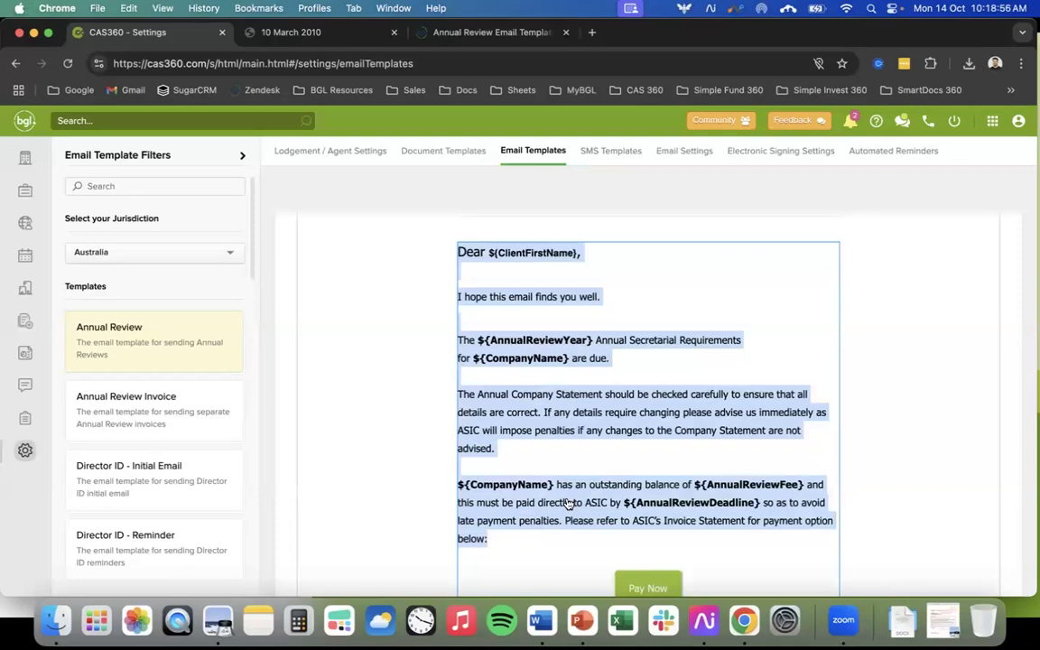
scroll(567, 506, up, 6)
click(496, 319)
scroll(639, 425, down, 5)
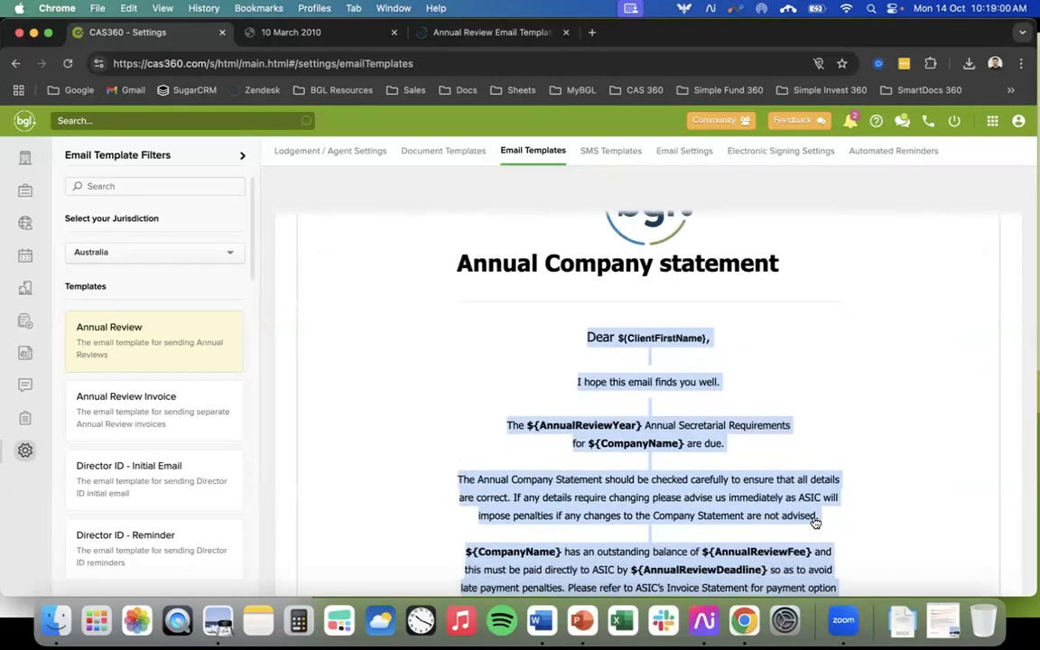
click(668, 495)
Check the email layout from the logo down to the sign-off and save the updated template
scroll(665, 497, down, 3)
scroll(665, 497, down, 2)
scroll(665, 497, up, 3)
scroll(665, 497, up, 1)
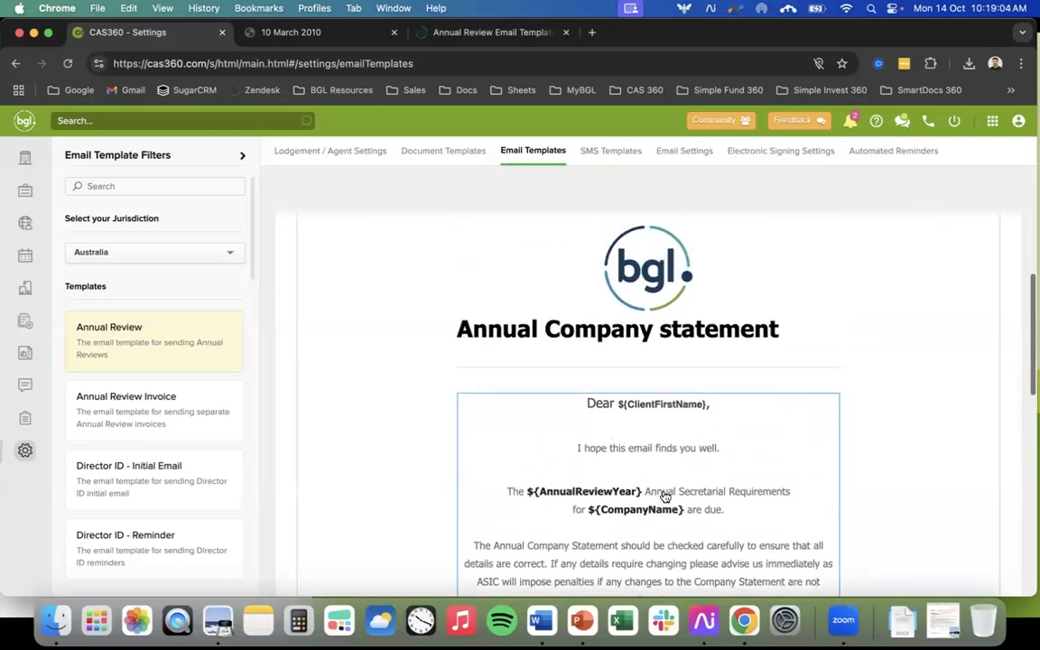
scroll(664, 497, down, 2)
scroll(665, 497, up, 2)
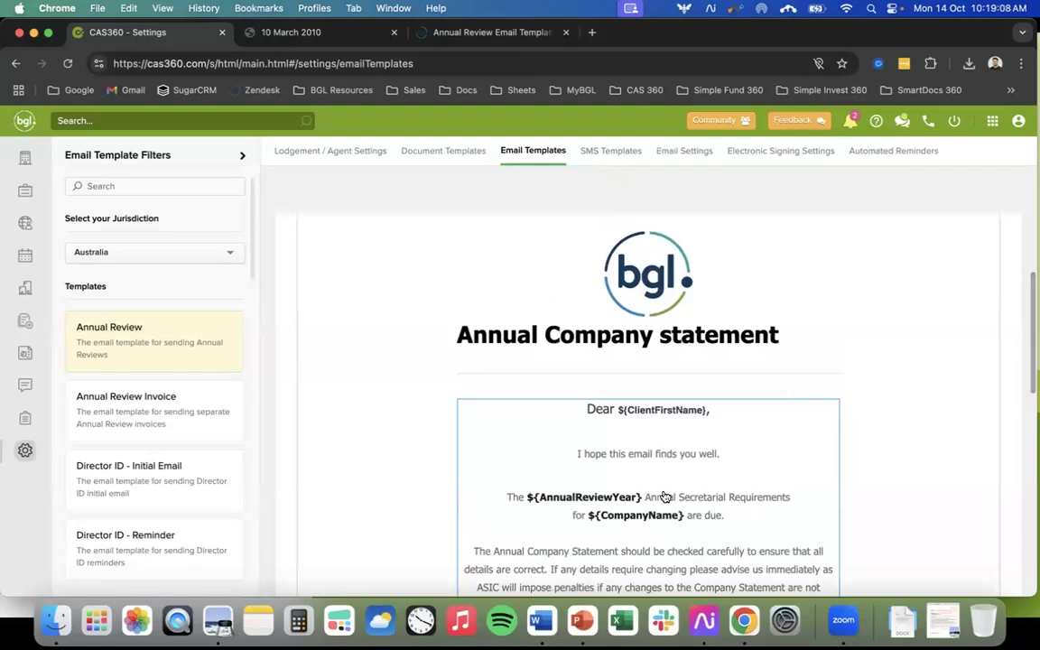
scroll(664, 497, down, 10)
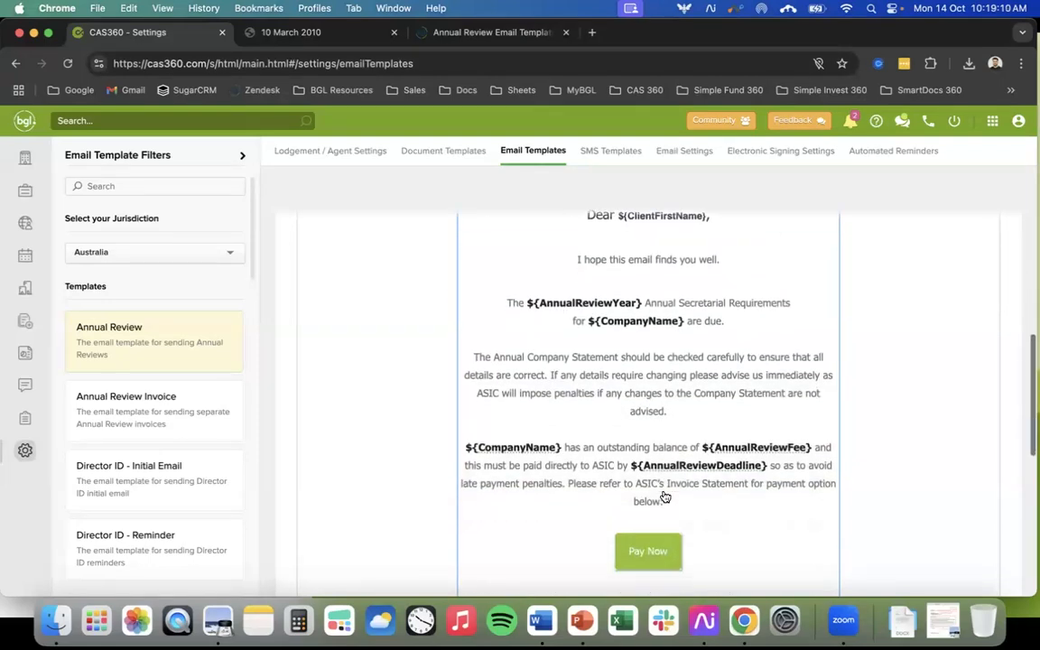
scroll(664, 497, down, 4)
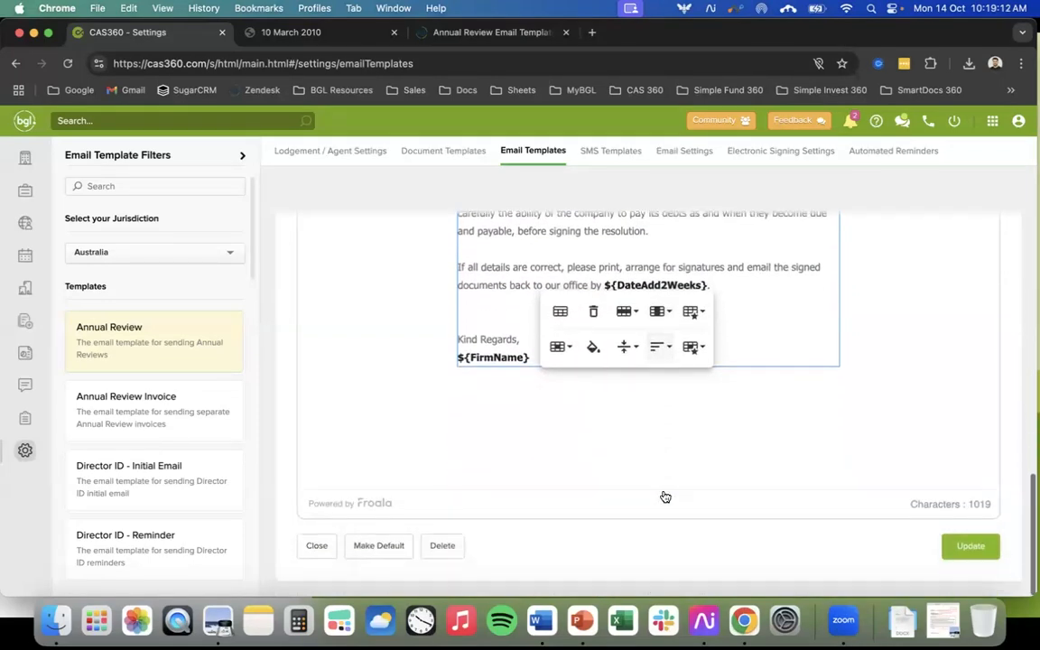
click(974, 550)
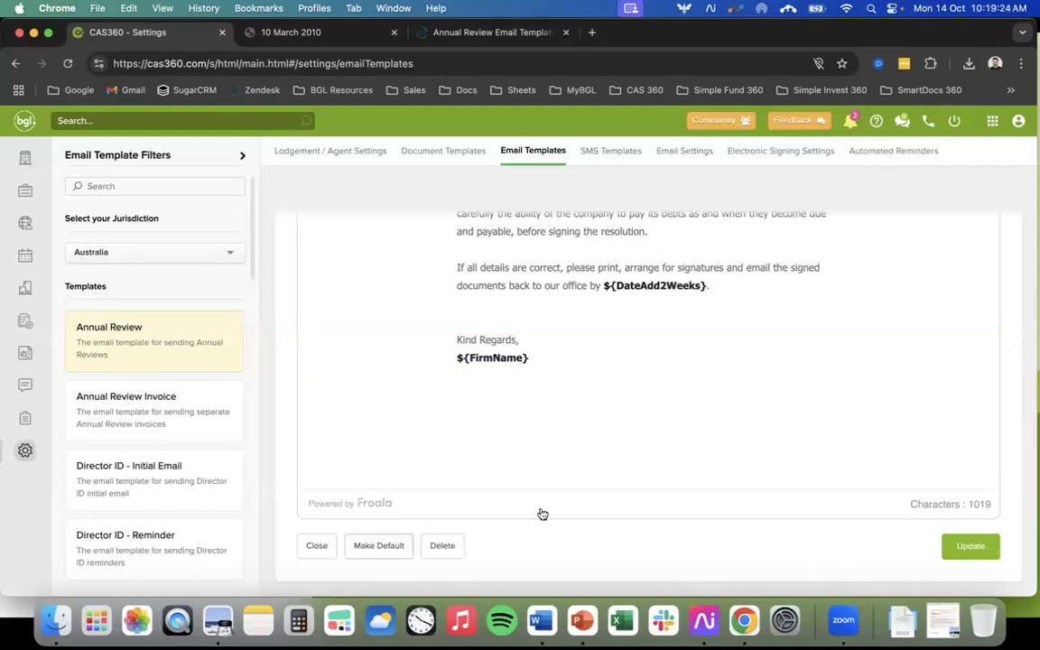
Go to Annual Reviews and open document production for the MARMARA & CO Pty Ltd annual review
scroll(541, 506, up, 15)
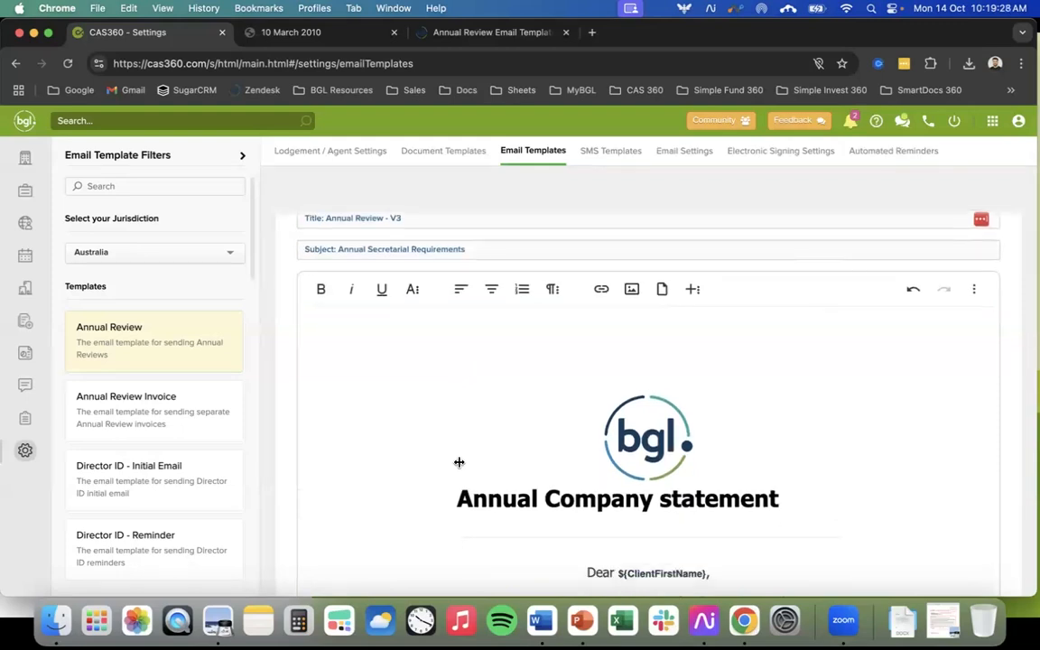
click(25, 256)
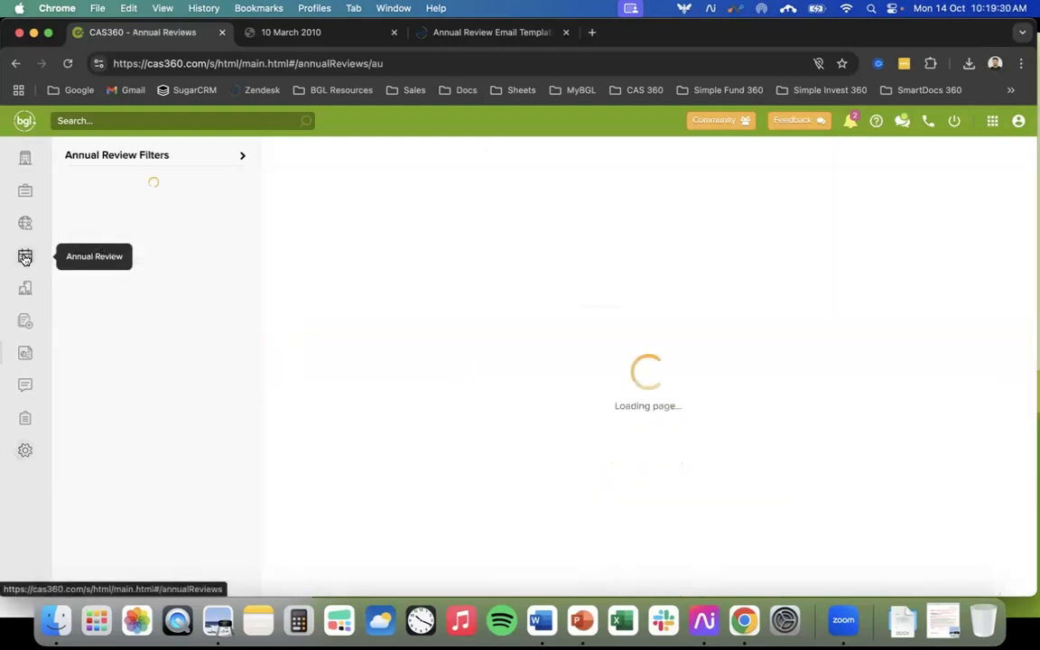
click(919, 331)
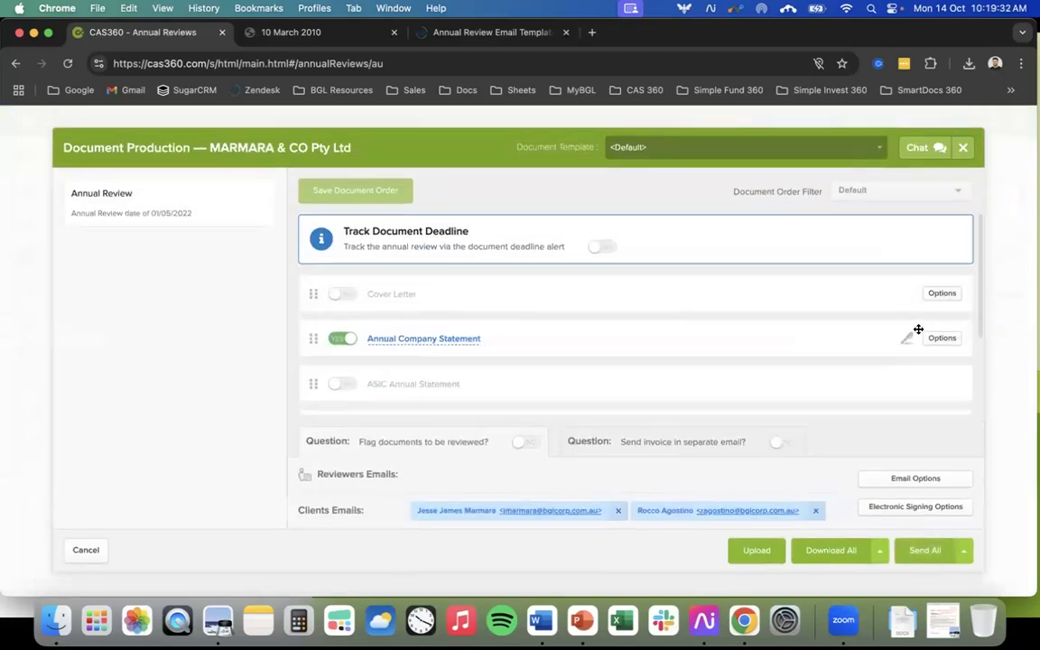
scroll(703, 316, down, 1)
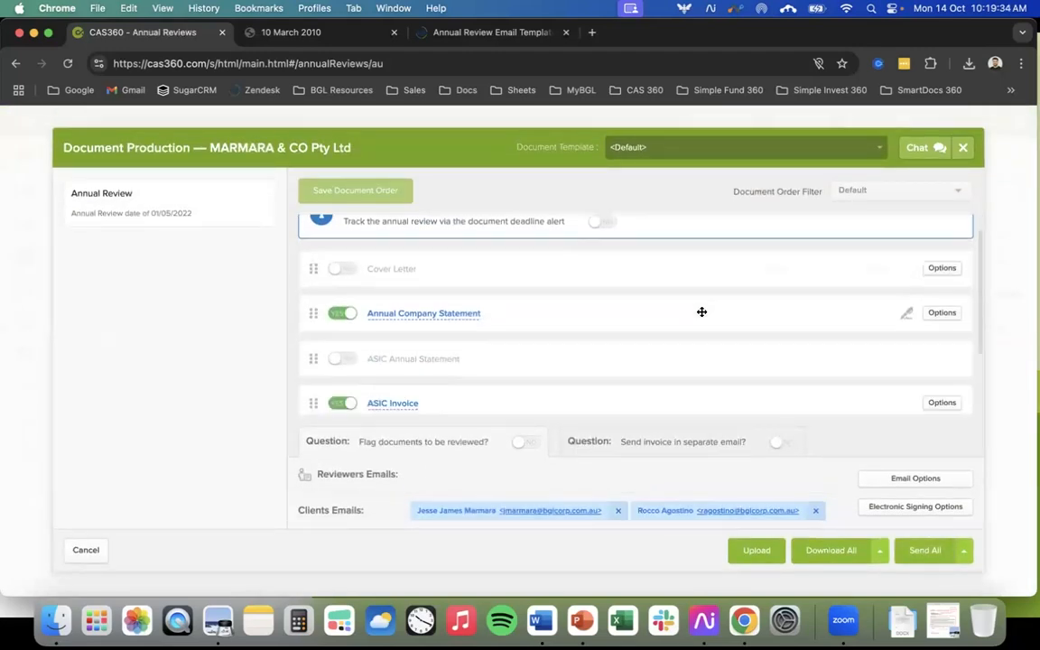
Set the email template for this document production to Annual Review - V3 and save the email settings
click(925, 482)
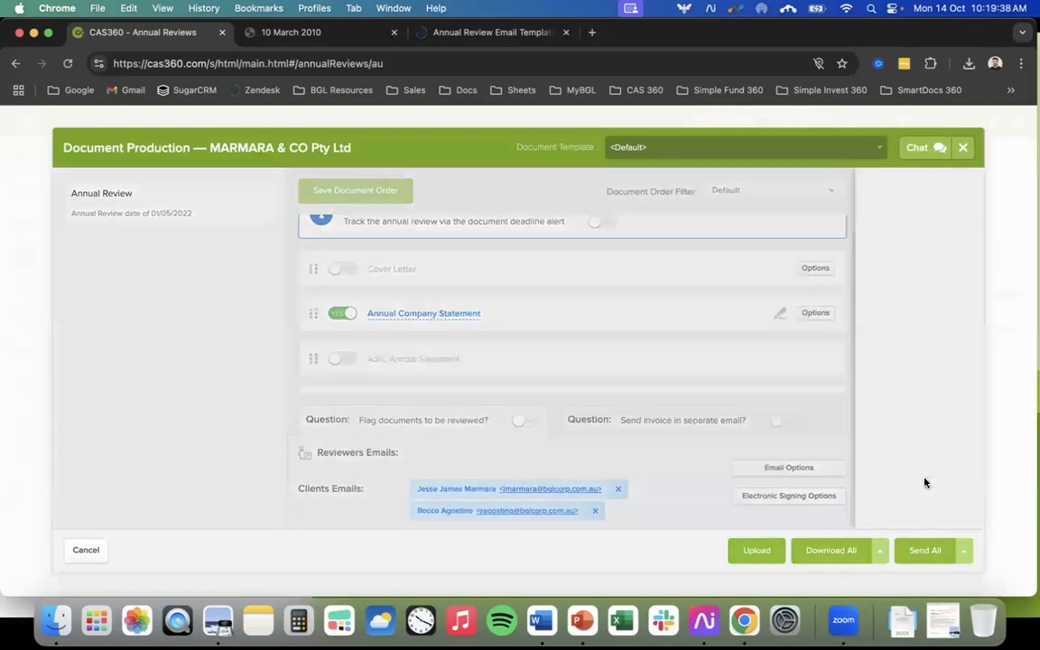
click(939, 243)
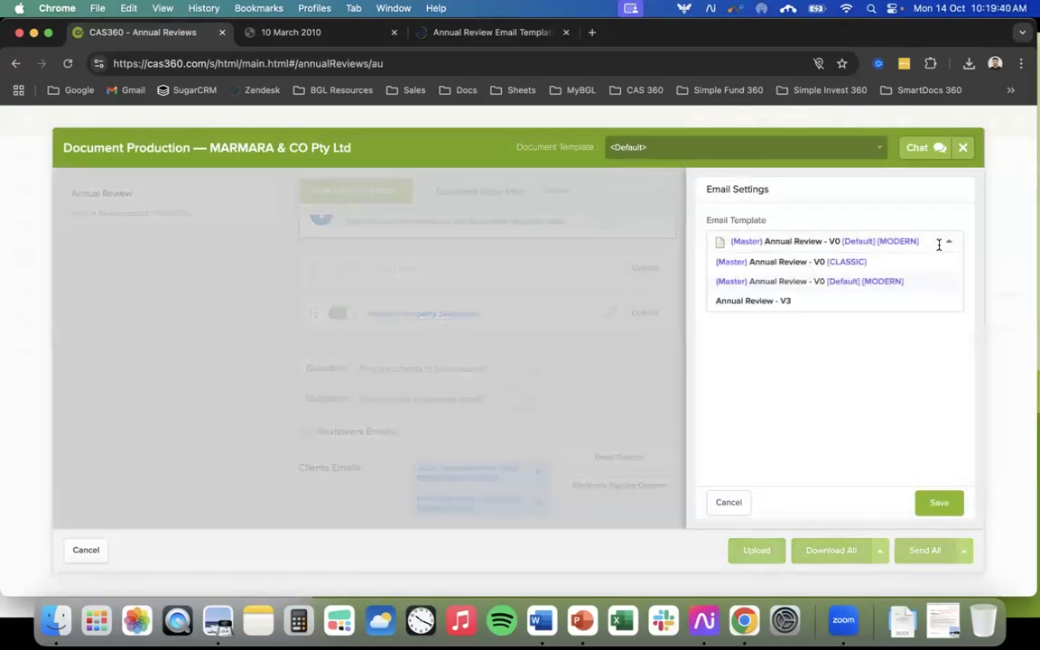
click(759, 301)
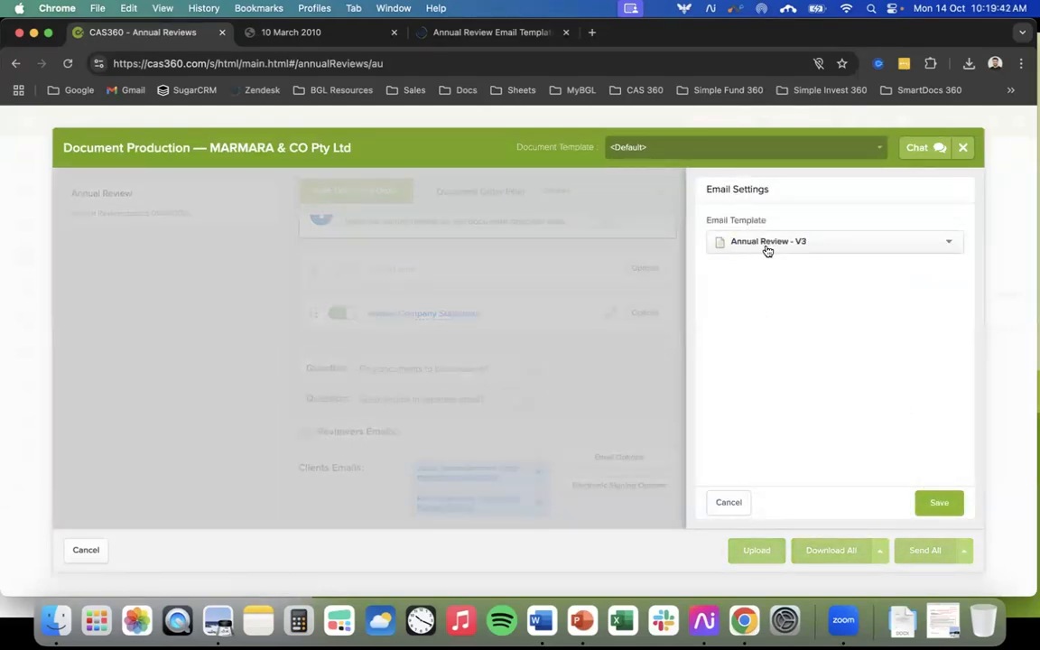
click(936, 498)
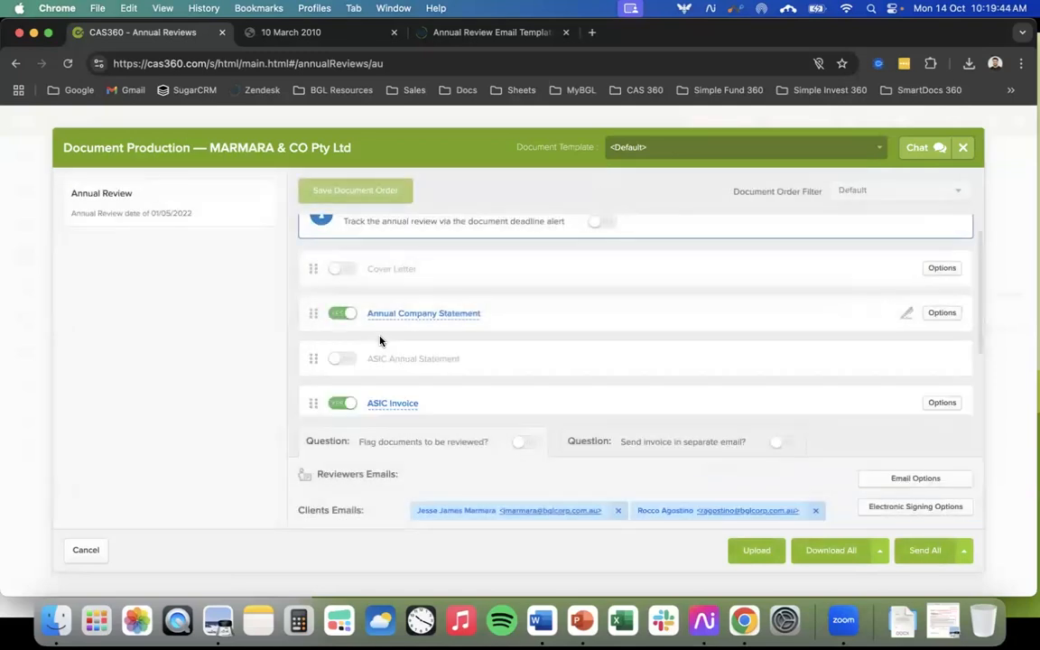
scroll(546, 343, down, 1)
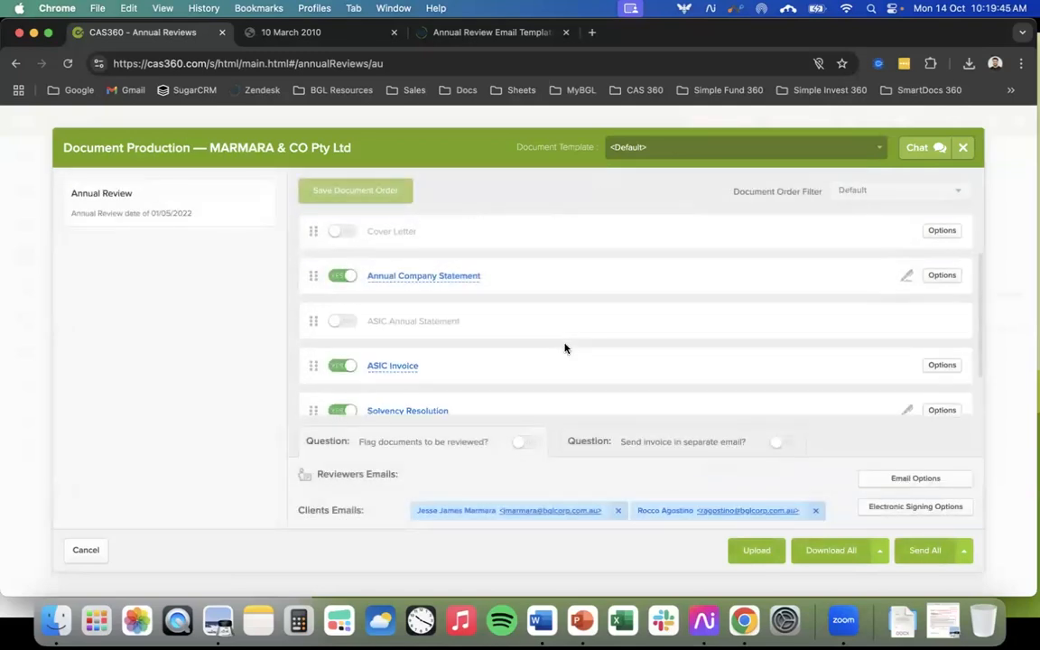
Proceed with sending all the annual review documents to open the email preview
click(930, 551)
click(798, 397)
click(789, 434)
click(939, 502)
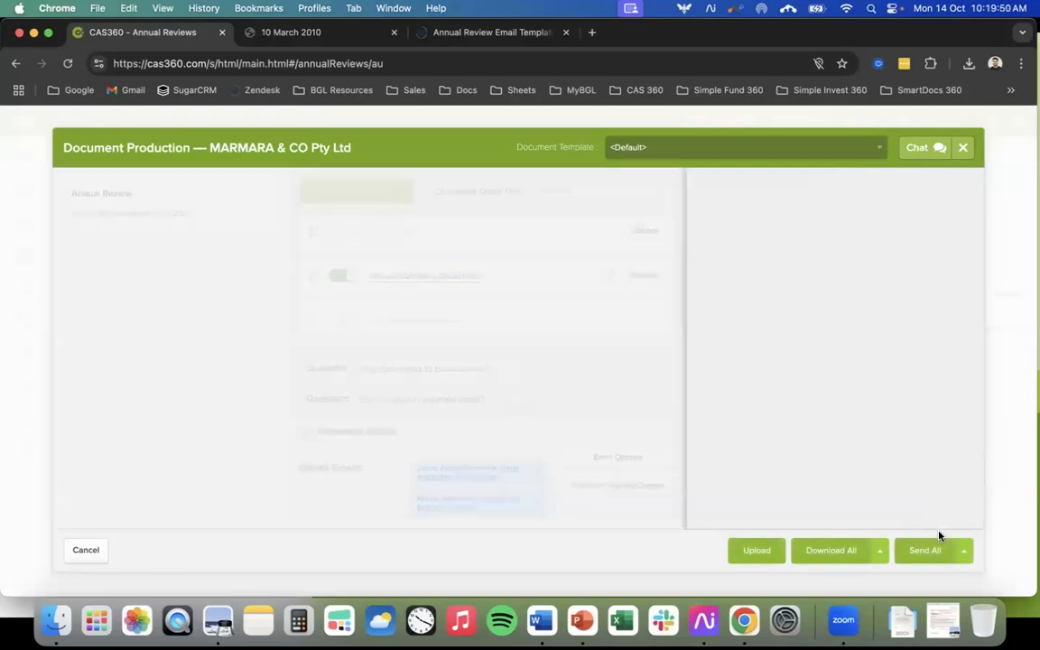
click(928, 550)
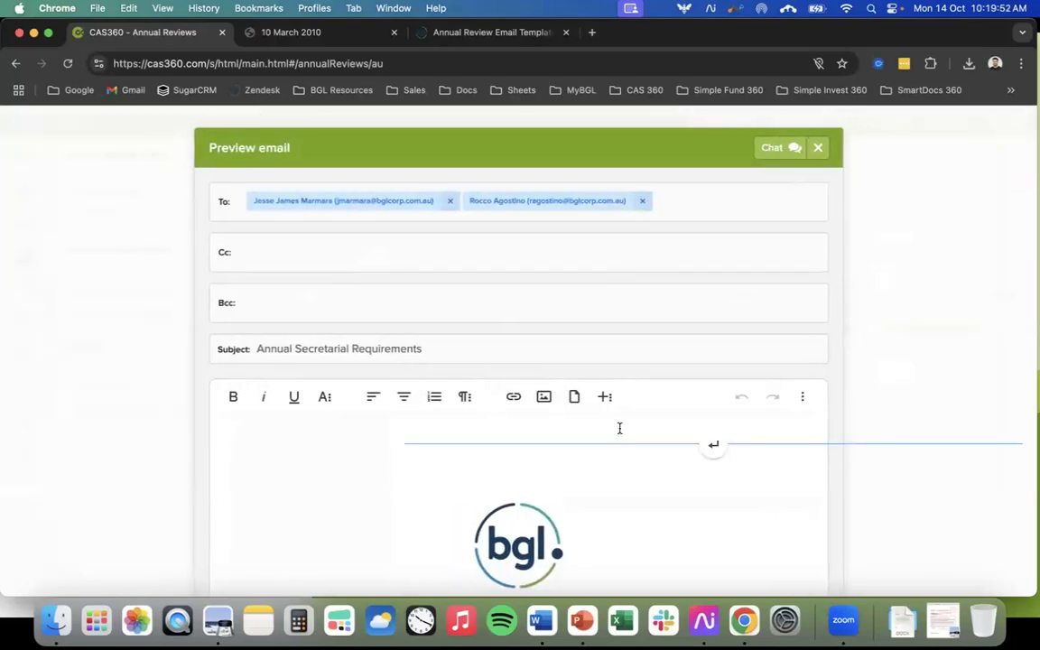
Review the previewed email from the logo and heading through the body, examining the merged first names in the greeting and the company details
scroll(619, 428, down, 2)
scroll(619, 428, up, 1)
scroll(620, 428, down, 1)
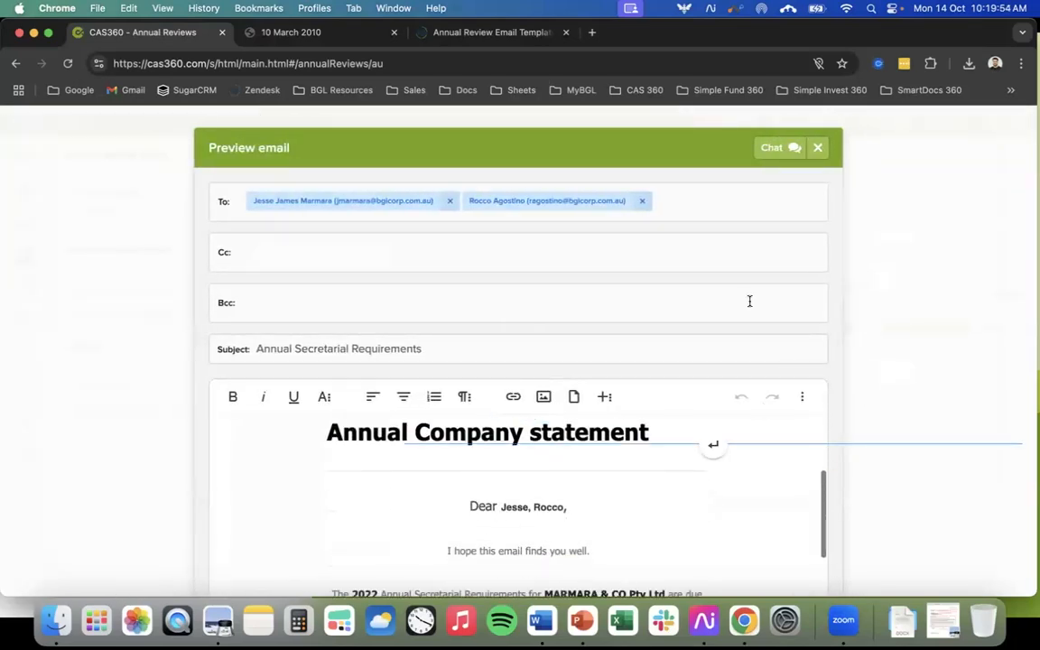
scroll(731, 296, down, 3)
scroll(680, 469, down, 5)
scroll(680, 466, down, 2)
scroll(680, 466, up, 5)
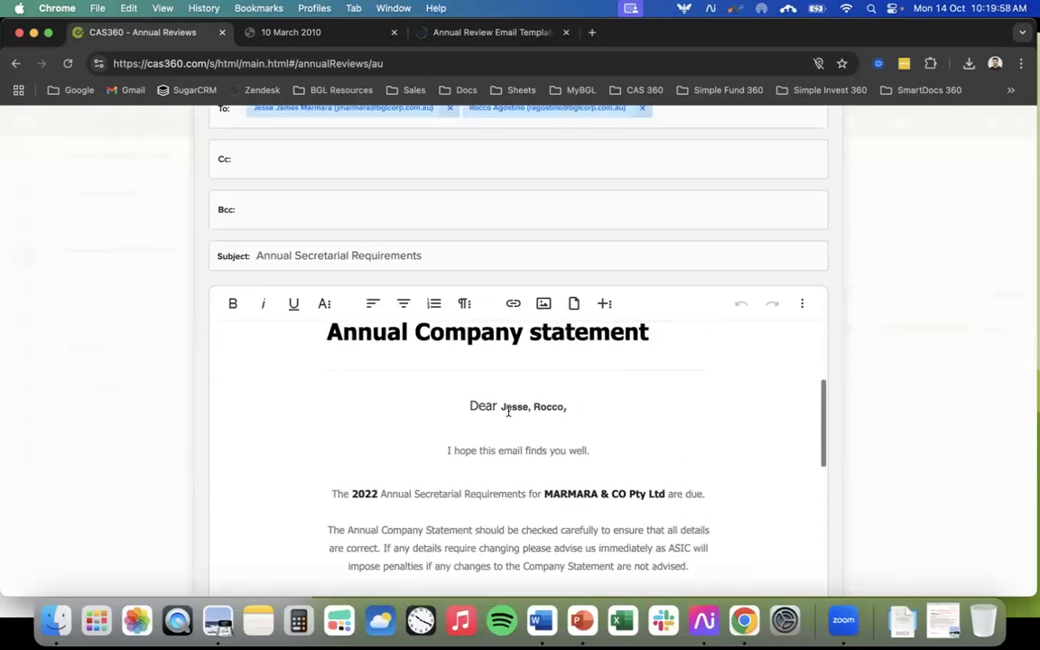
click(501, 409)
double_click(536, 403)
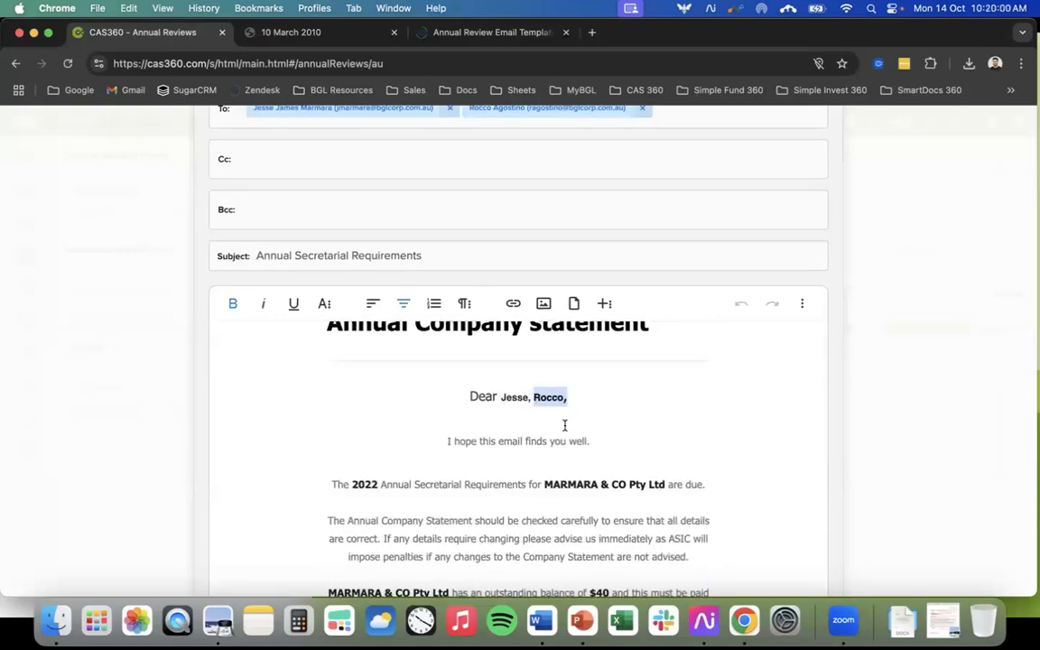
click(564, 426)
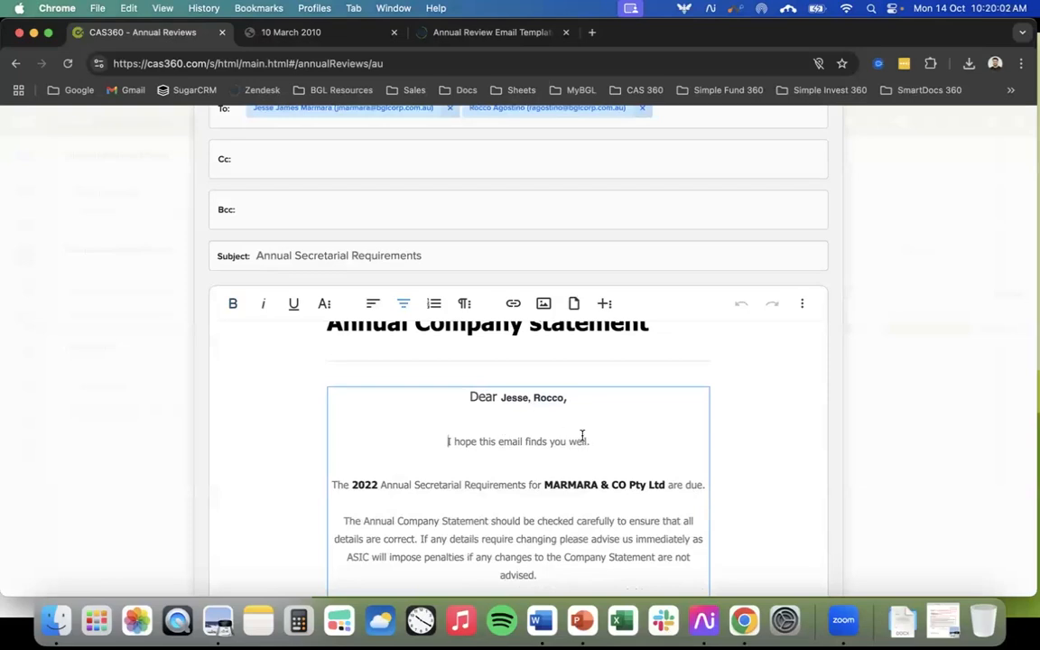
scroll(580, 456, up, 3)
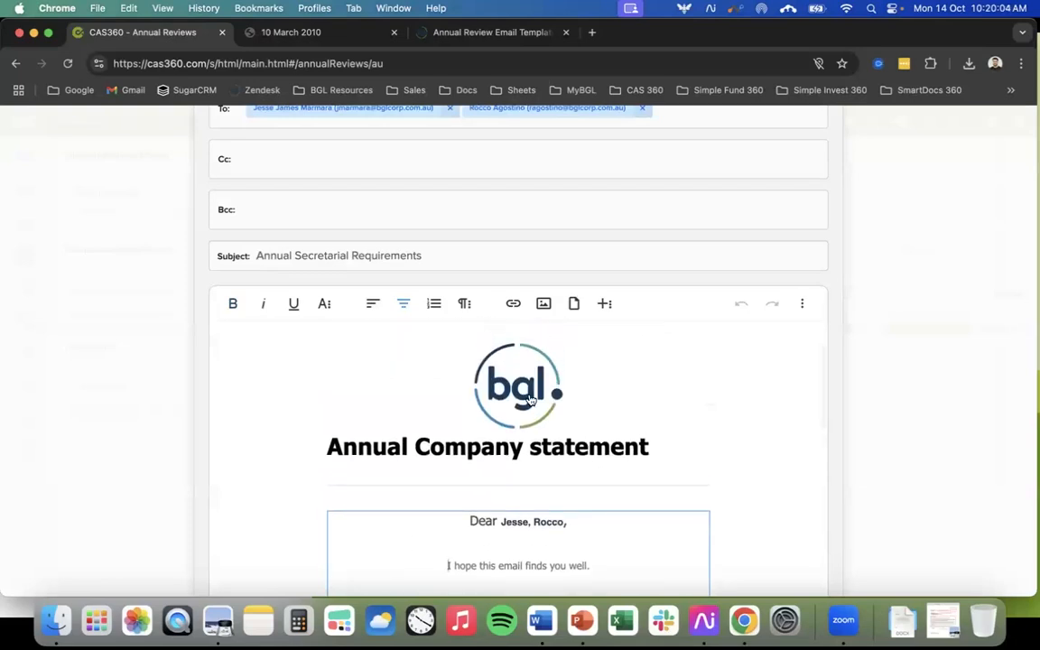
scroll(530, 394, down, 5)
scroll(529, 400, down, 3)
scroll(530, 400, up, 5)
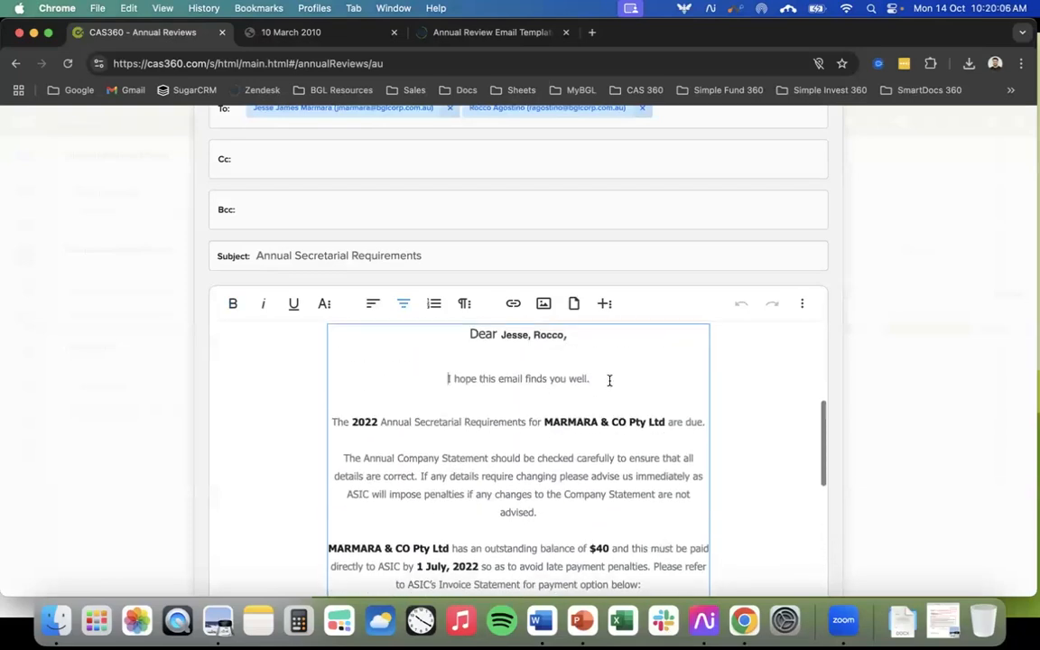
scroll(540, 479, down, 2)
scroll(540, 479, up, 2)
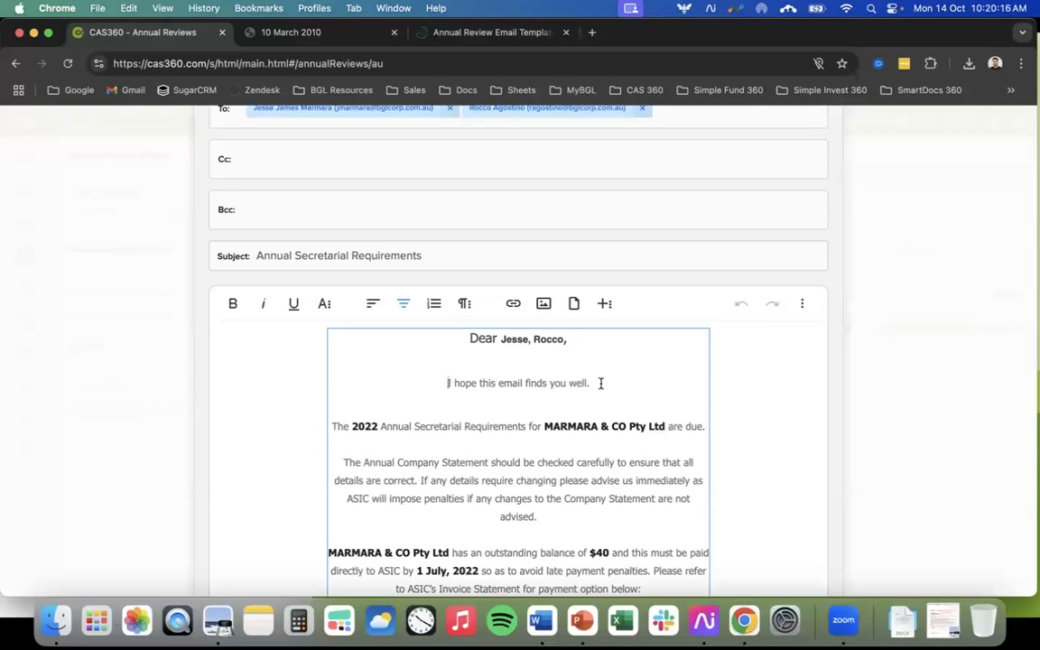
scroll(535, 487, up, 1)
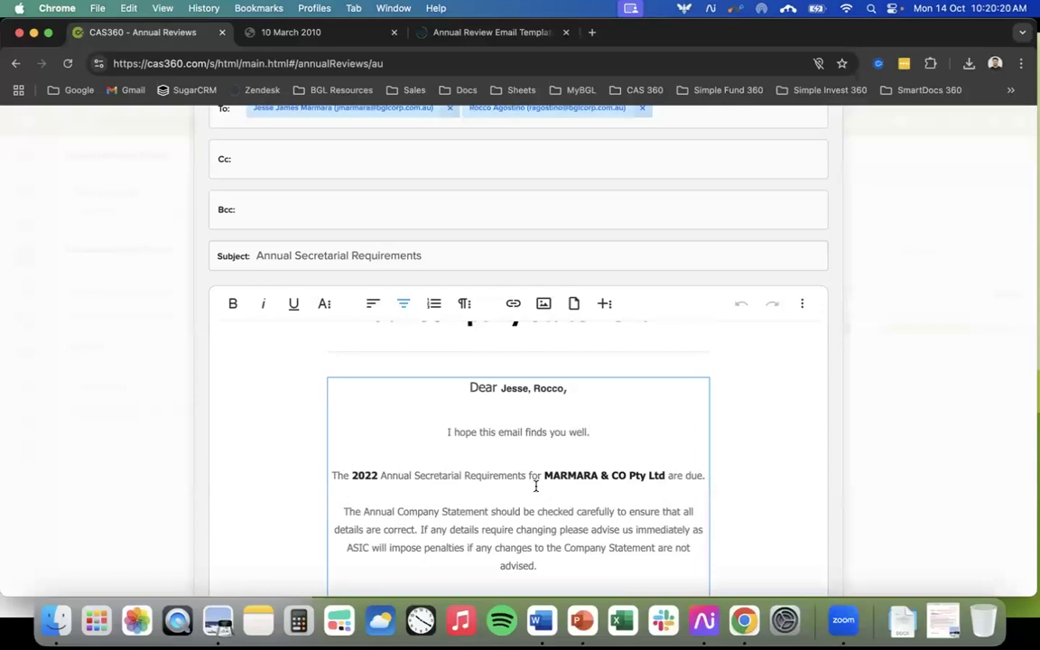
scroll(535, 487, up, 3)
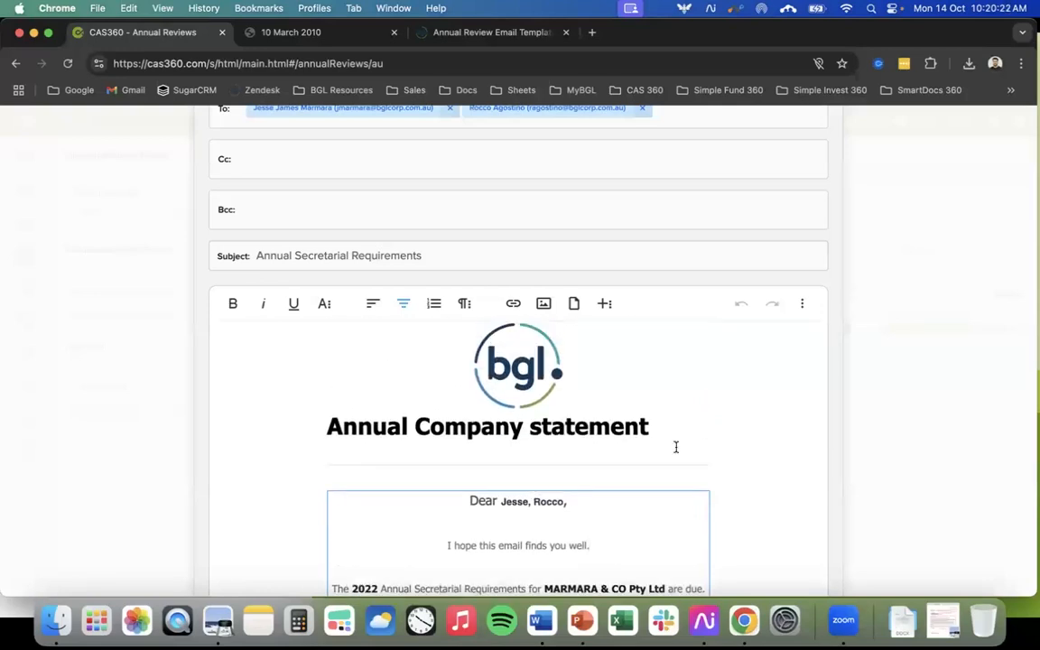
Switch to the PowerPoint slideshow and advance to the Email Settings slide
key(ctrl+Up)
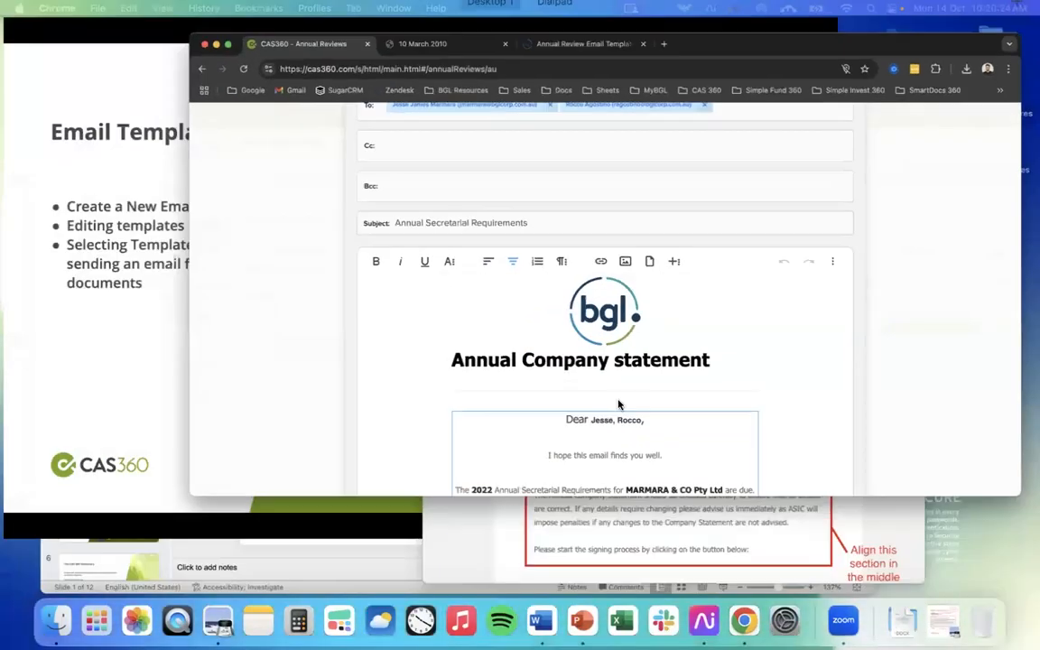
click(326, 262)
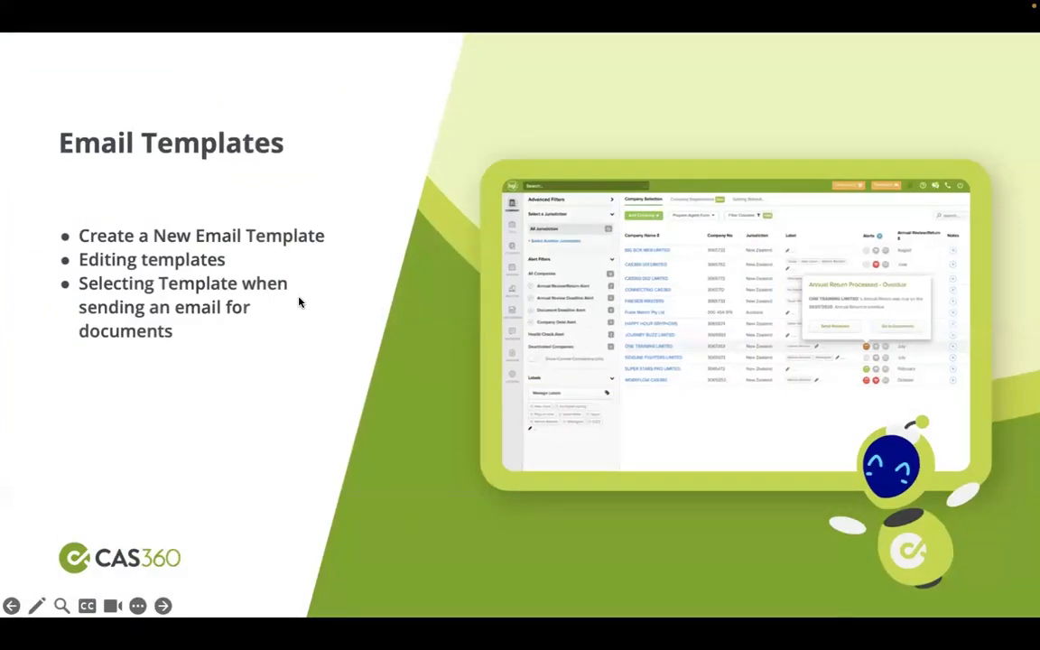
key(Right)
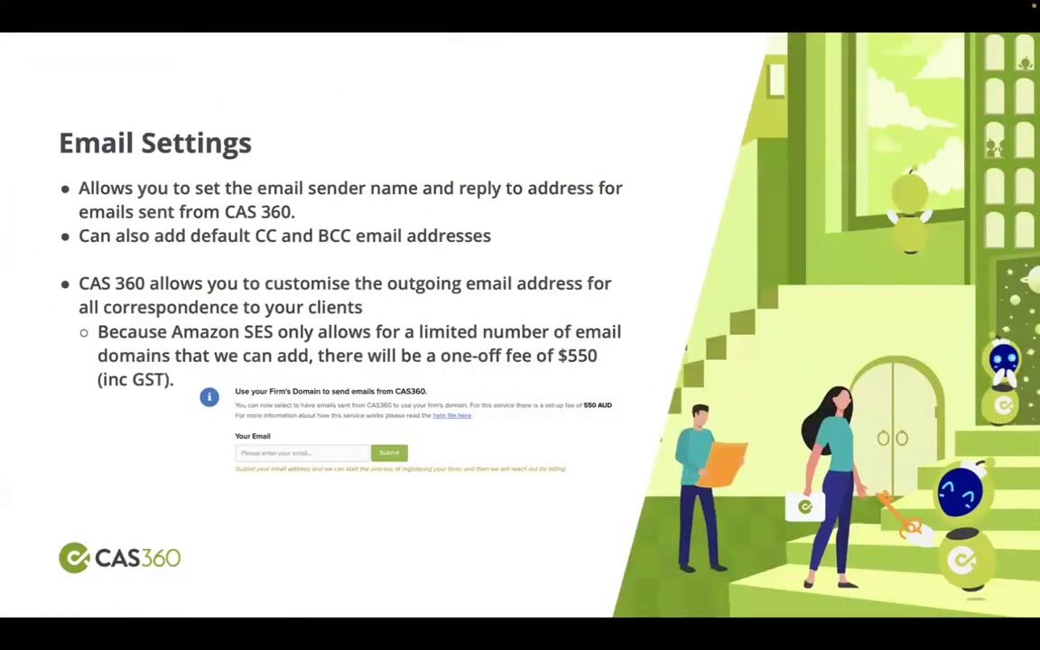
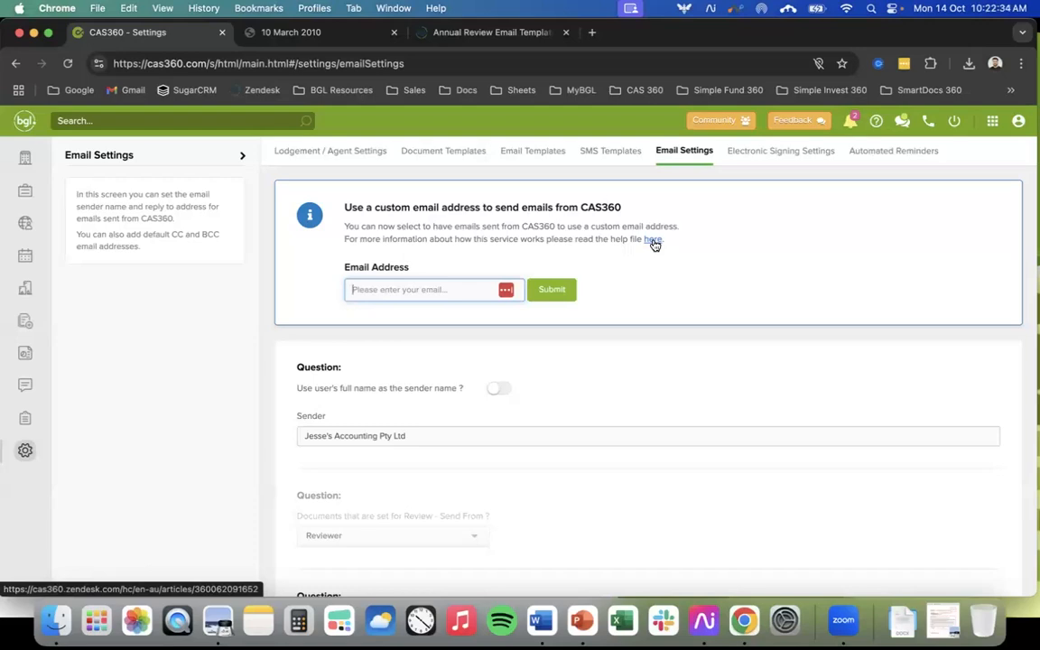
Examine the Sender field in the email settings and turn on using the user's full name as the sender name
scroll(590, 290, down, 5)
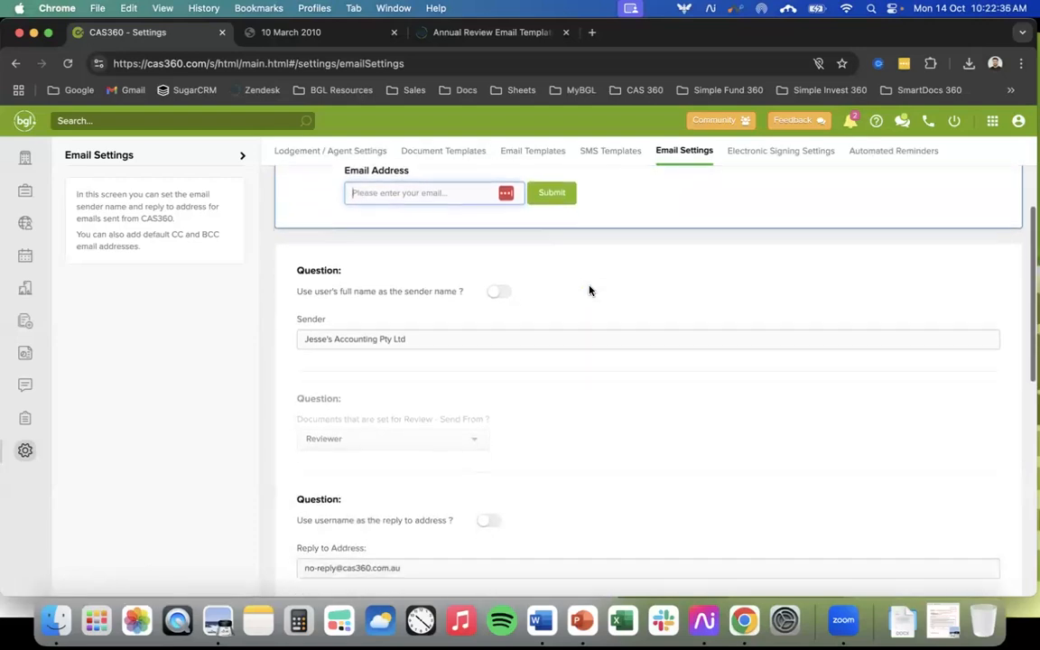
scroll(589, 290, down, 1)
scroll(590, 290, up, 1)
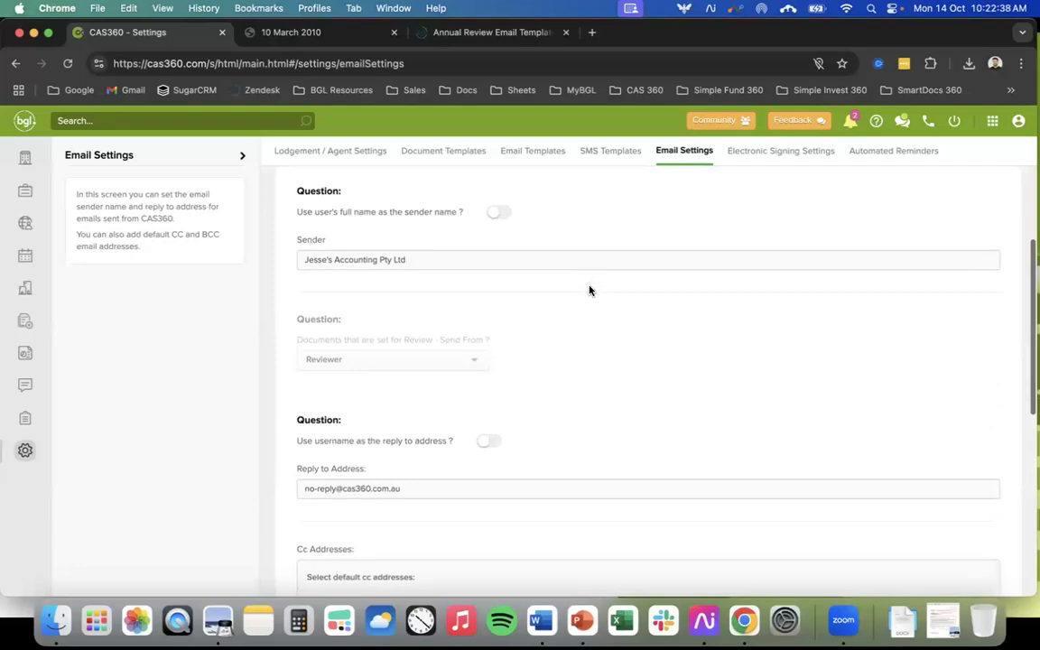
click(500, 220)
click(501, 219)
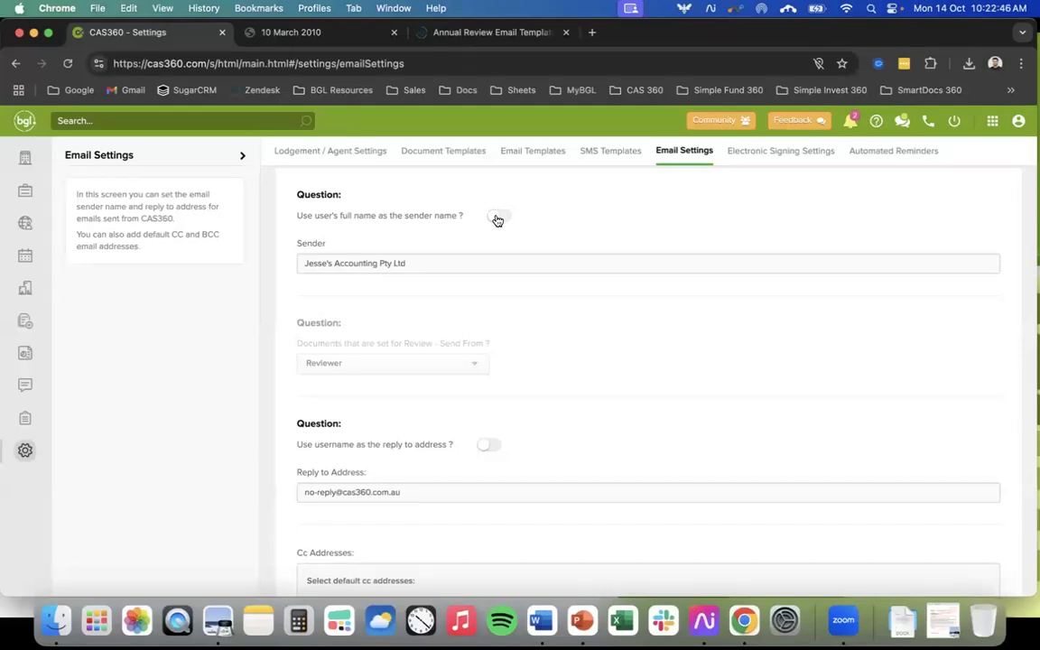
drag(416, 265, 300, 263)
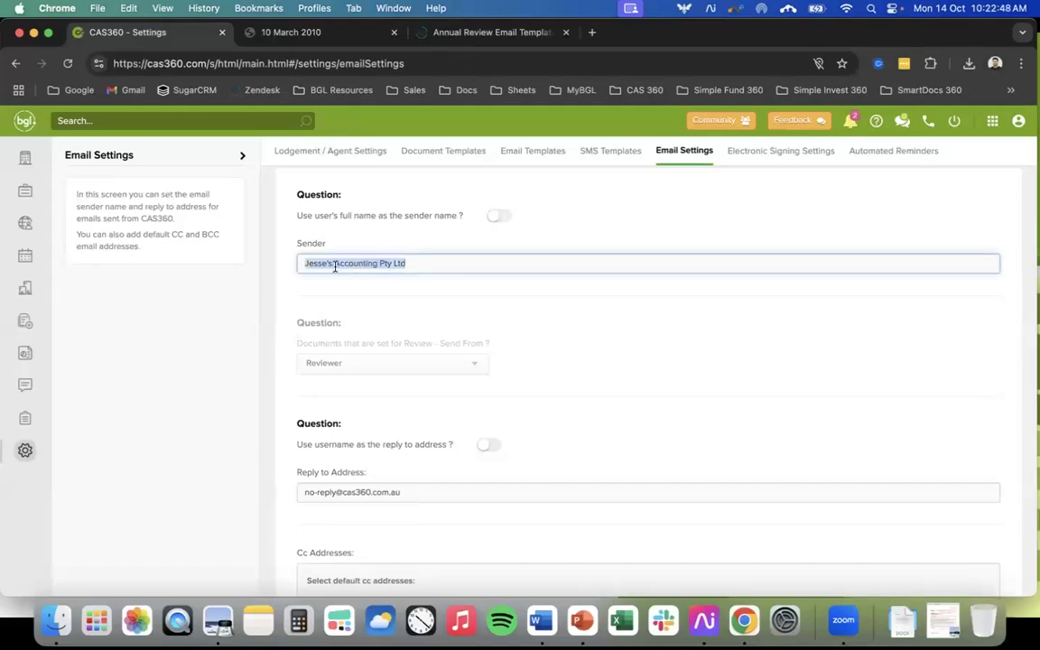
click(496, 214)
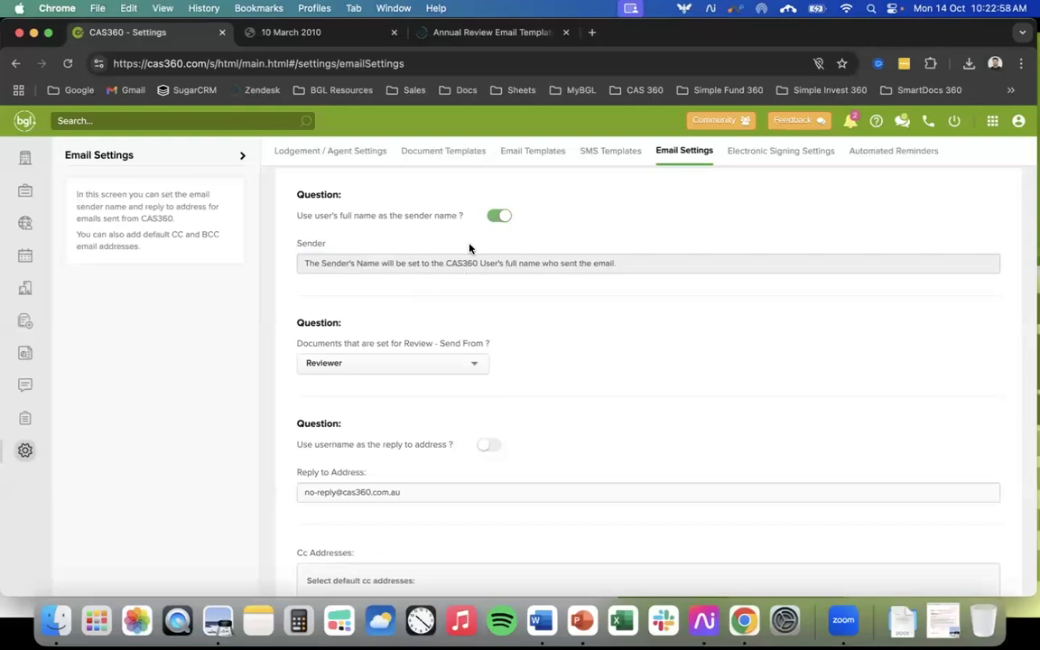
View the Send From choices for documents set for review and keep Reviewer selected
scroll(488, 281, down, 1)
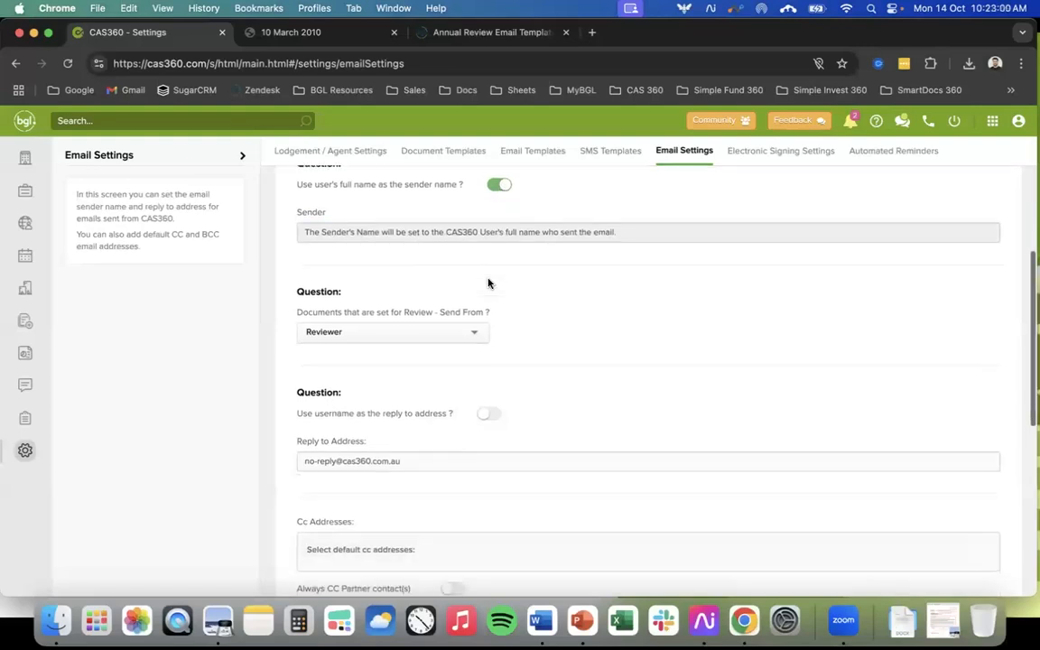
scroll(488, 283, up, 1)
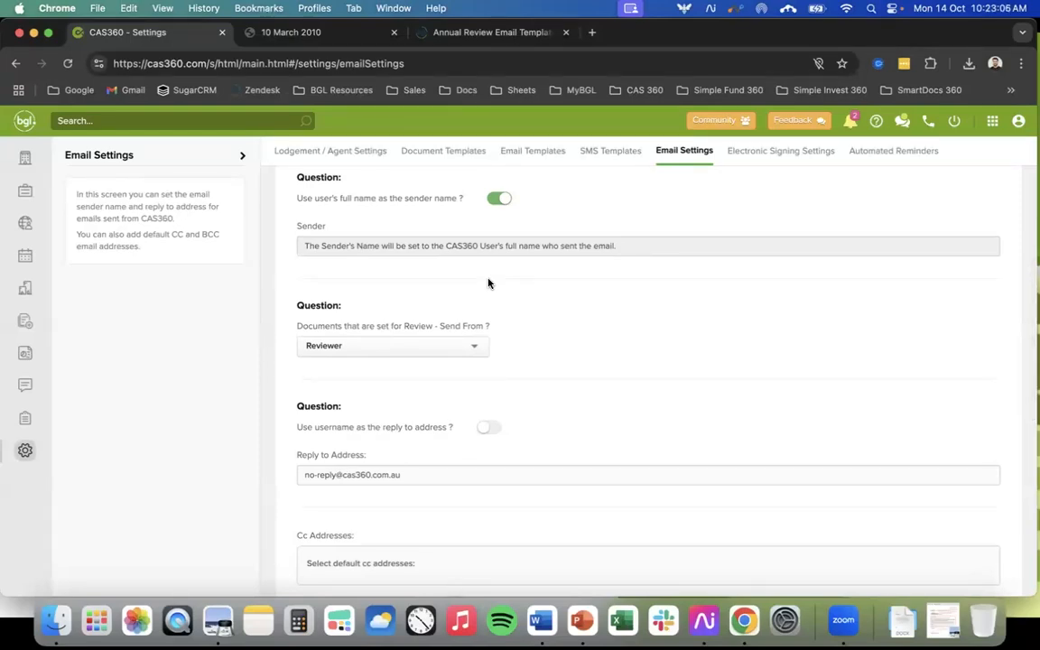
click(476, 346)
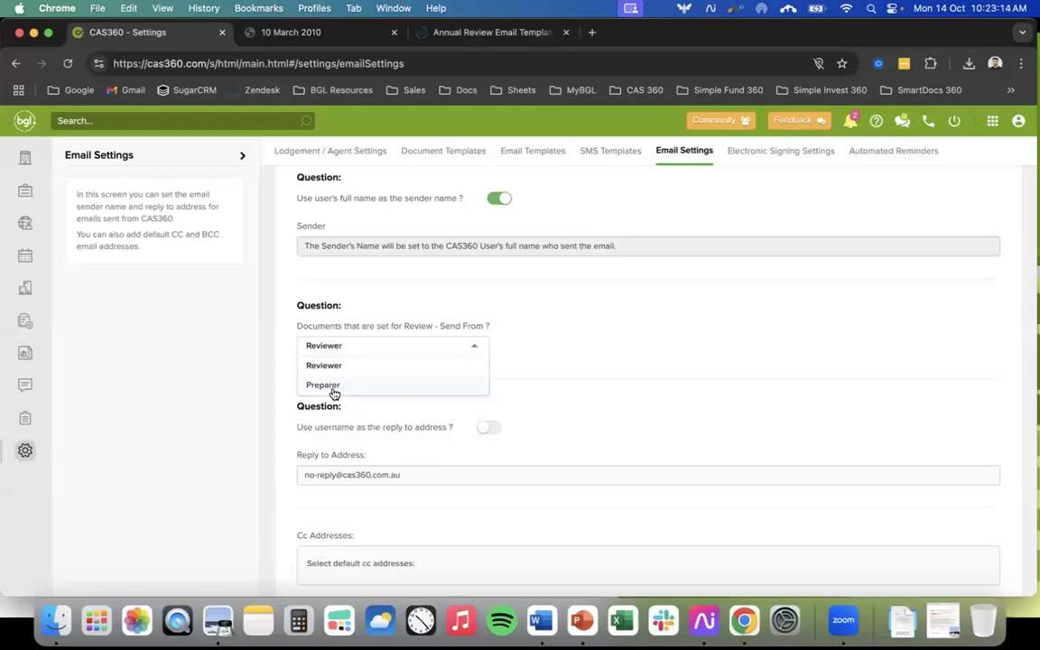
click(569, 341)
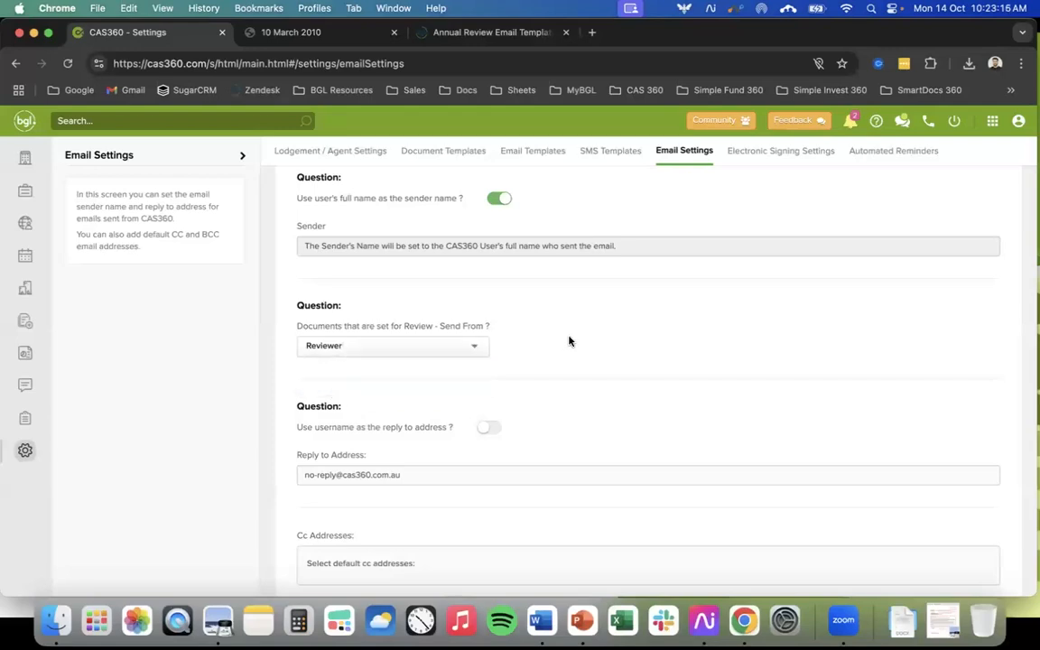
Turn on using the username as the reply-to address in place of the fixed Reply to Address
scroll(569, 342, down, 5)
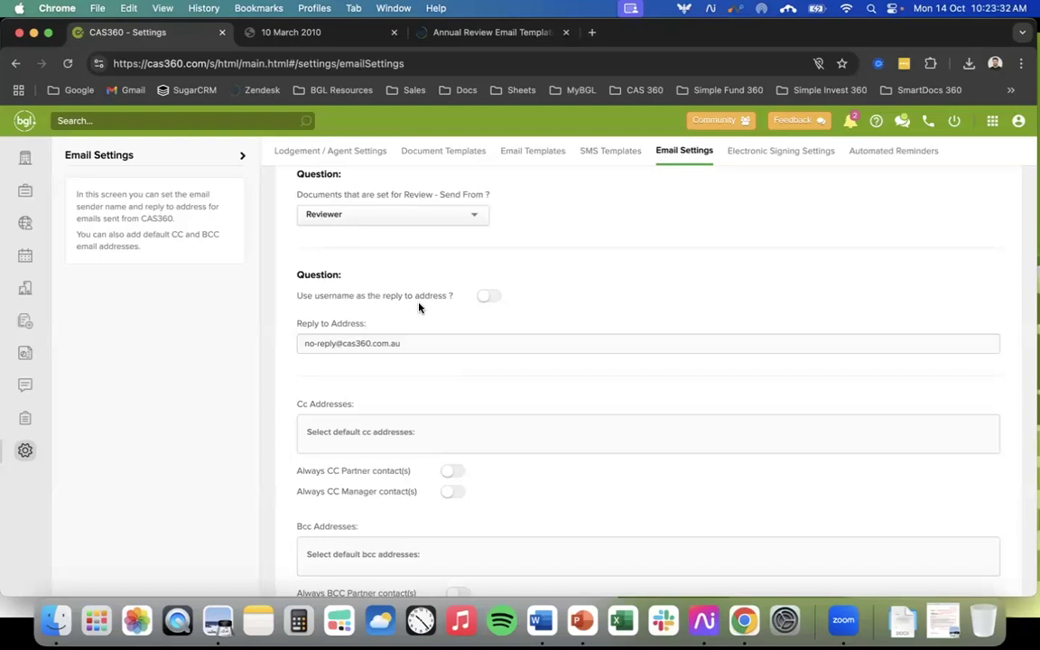
drag(411, 343, 290, 346)
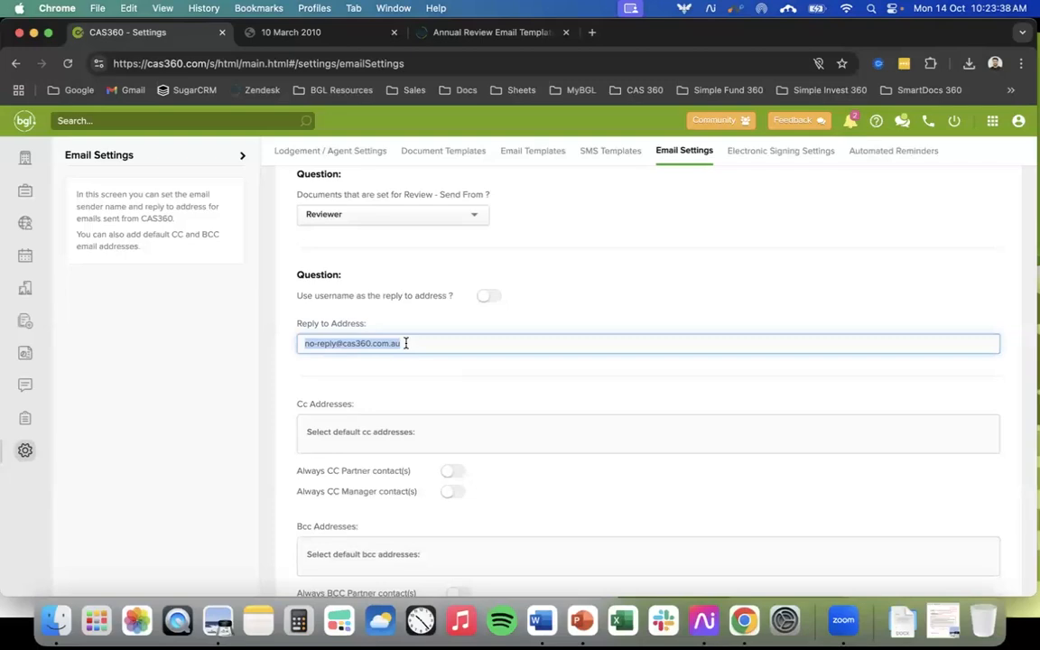
click(488, 296)
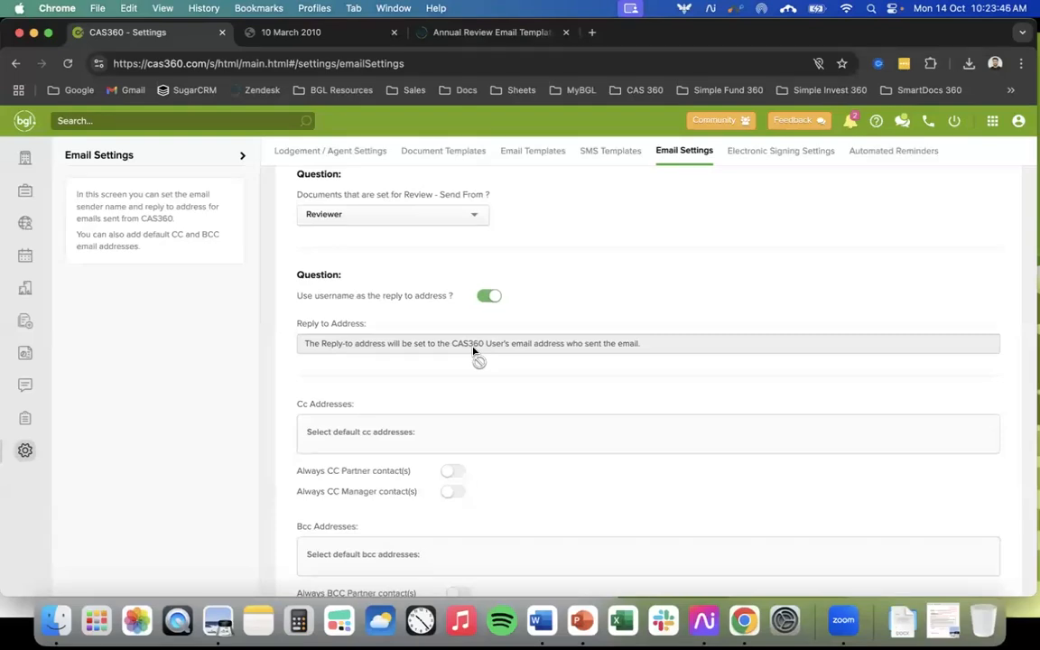
Review the default CC and BCC, billing contact and SmartDocs Email options, and save the email settings
scroll(472, 352, down, 3)
scroll(472, 352, down, 2)
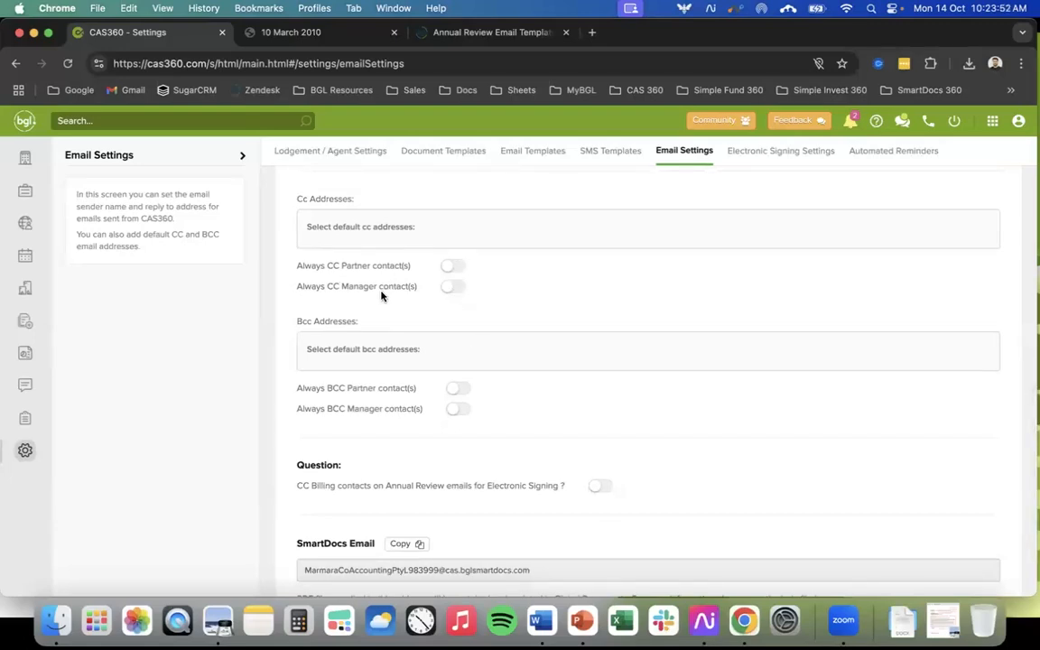
scroll(402, 300, down, 1)
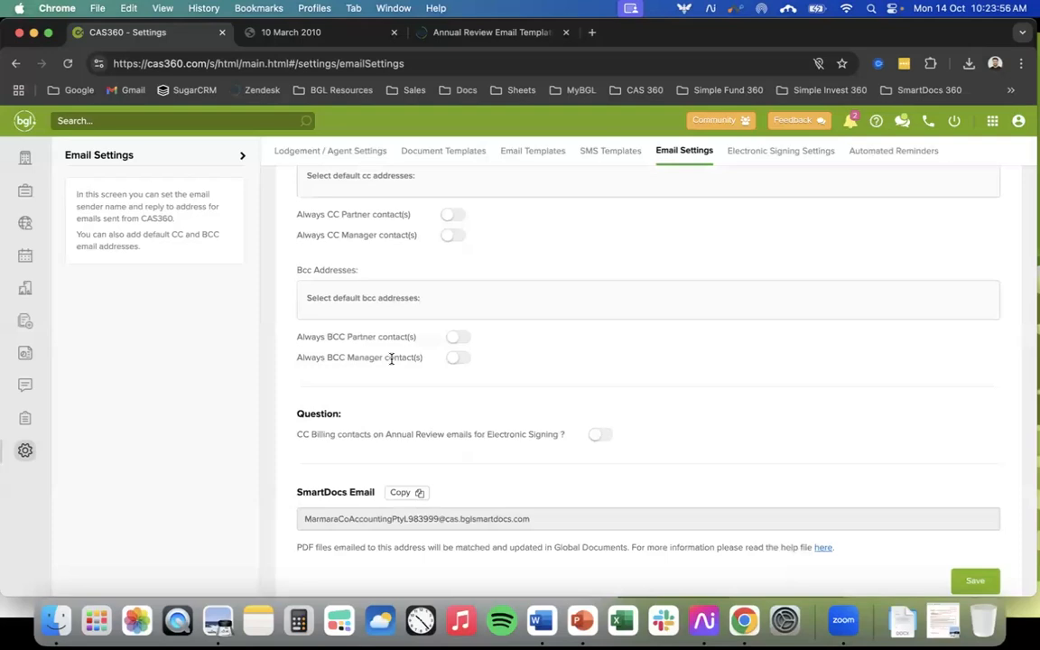
scroll(391, 359, down, 1)
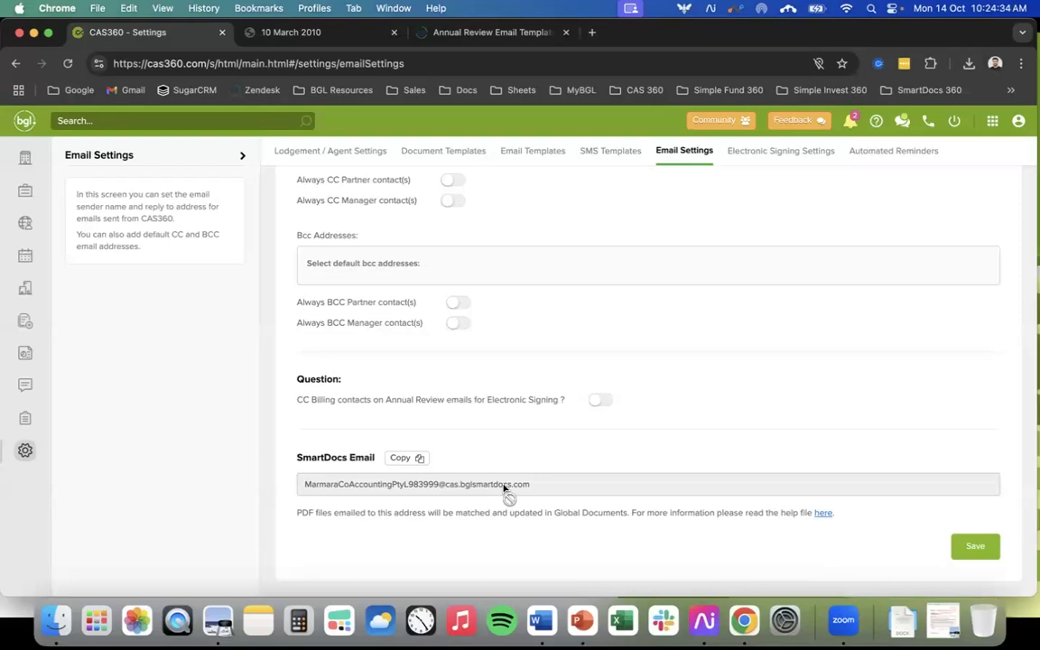
scroll(588, 462, up, 5)
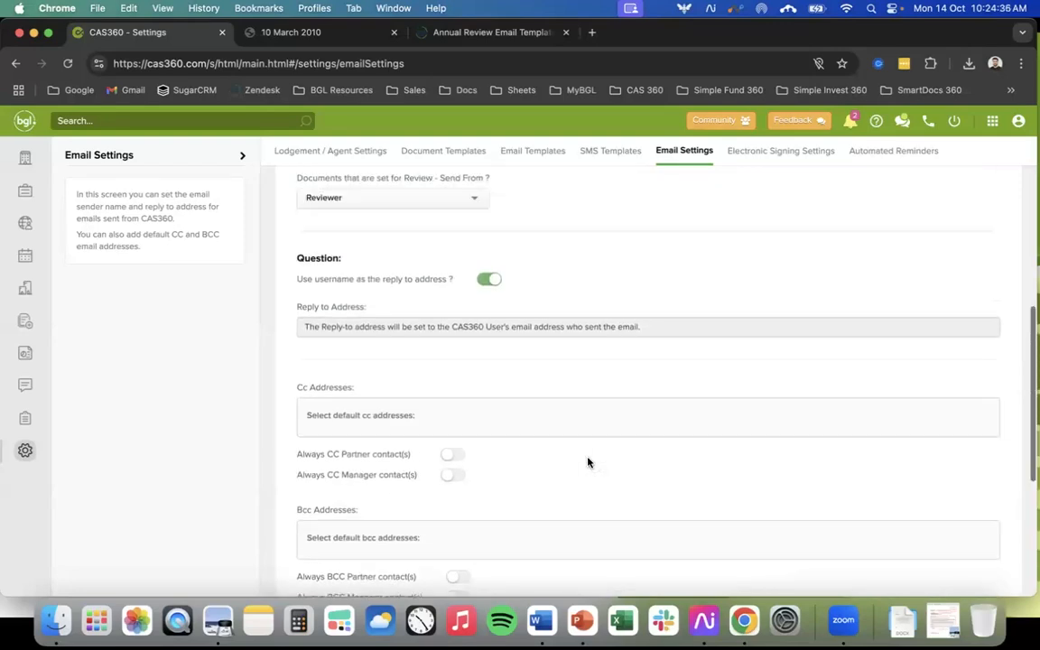
scroll(601, 328, up, 4)
scroll(601, 327, down, 10)
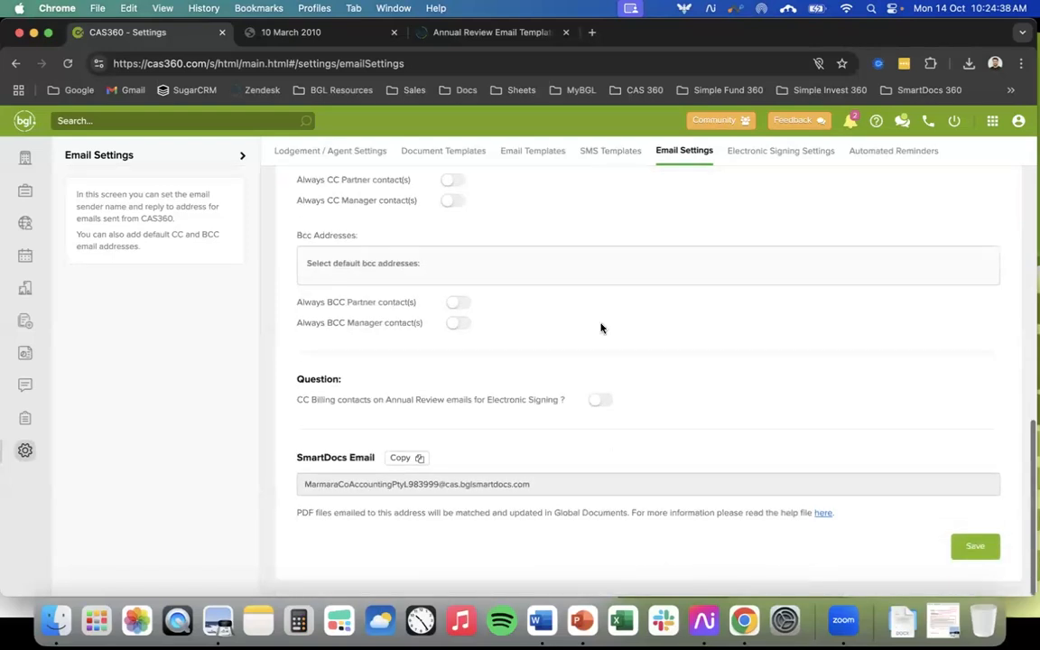
click(974, 548)
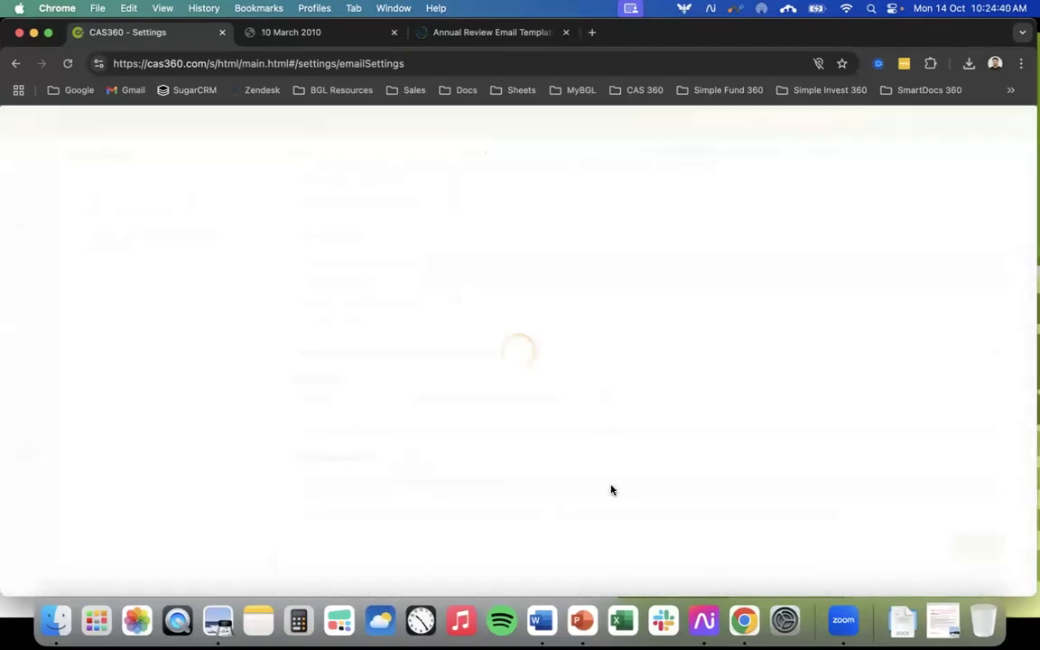